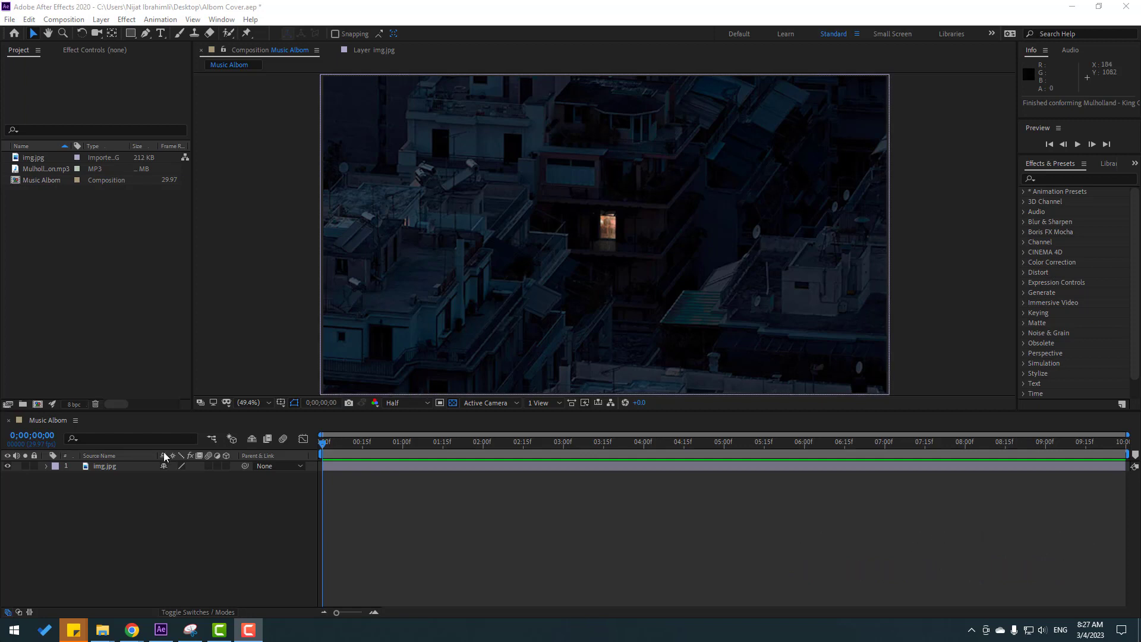
# Duplicate the img.jpg layer and rename the upper copy "window".
pyautogui.click(98, 469)
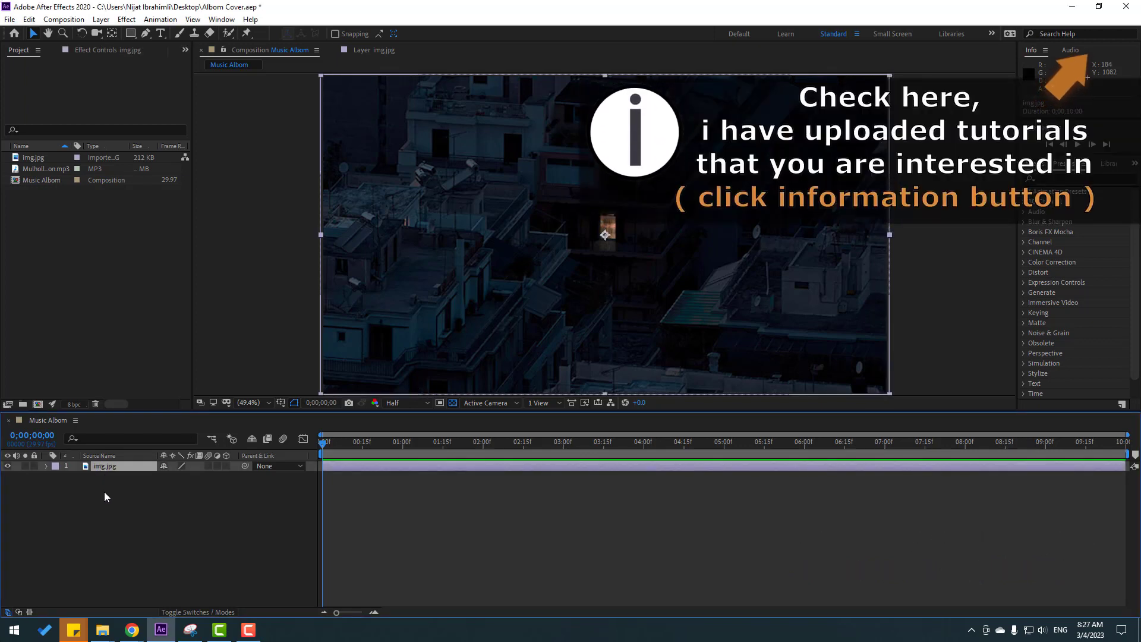
pyautogui.hotkey('ctrl', 'd')
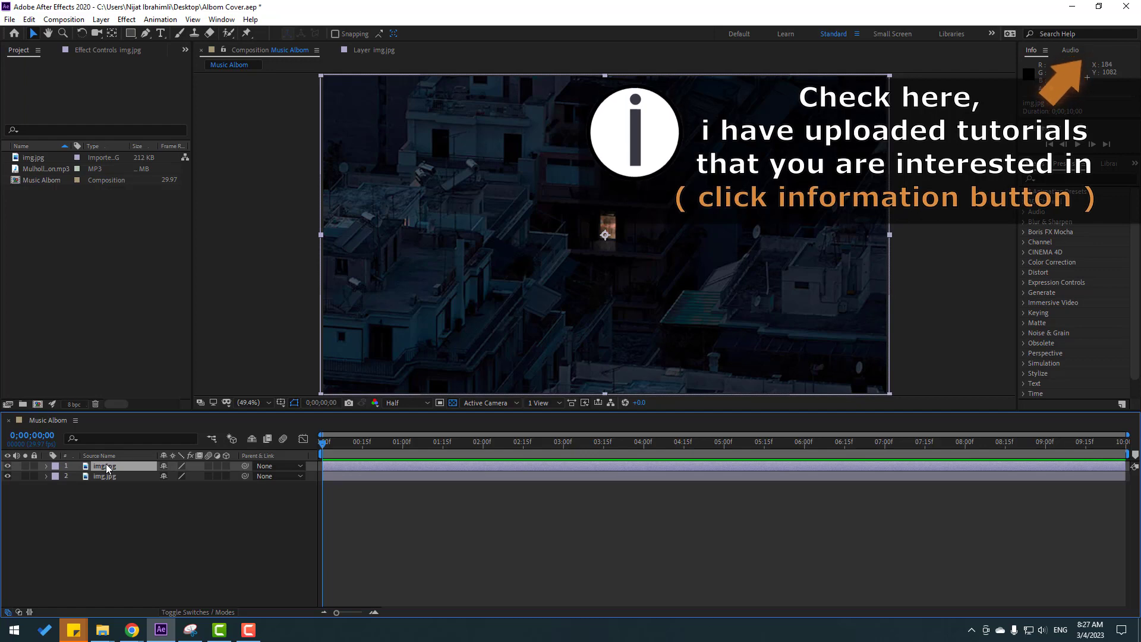
pyautogui.press('Return')
pyautogui.write('window')
pyautogui.press('Return')
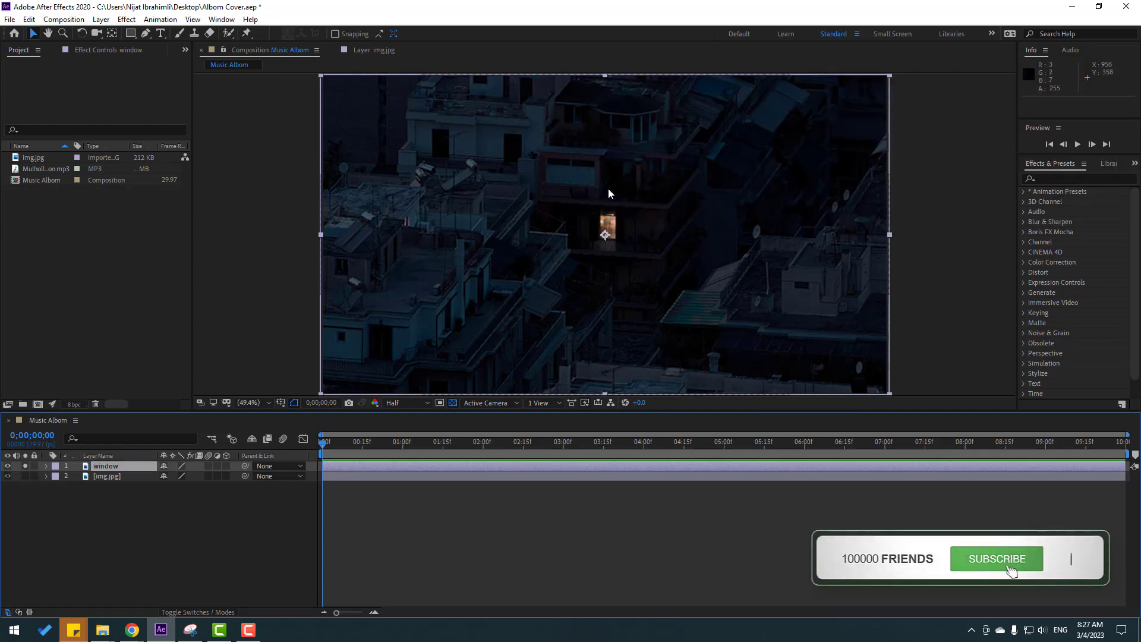
# Draw a four-point mask around the lit window on the "window" layer with the Pen tool, then fine-tune its upper-left corner.
pyautogui.scroll(4, 616, 244)
pyautogui.moveTo(698, 165); pyautogui.dragTo(661, 215)
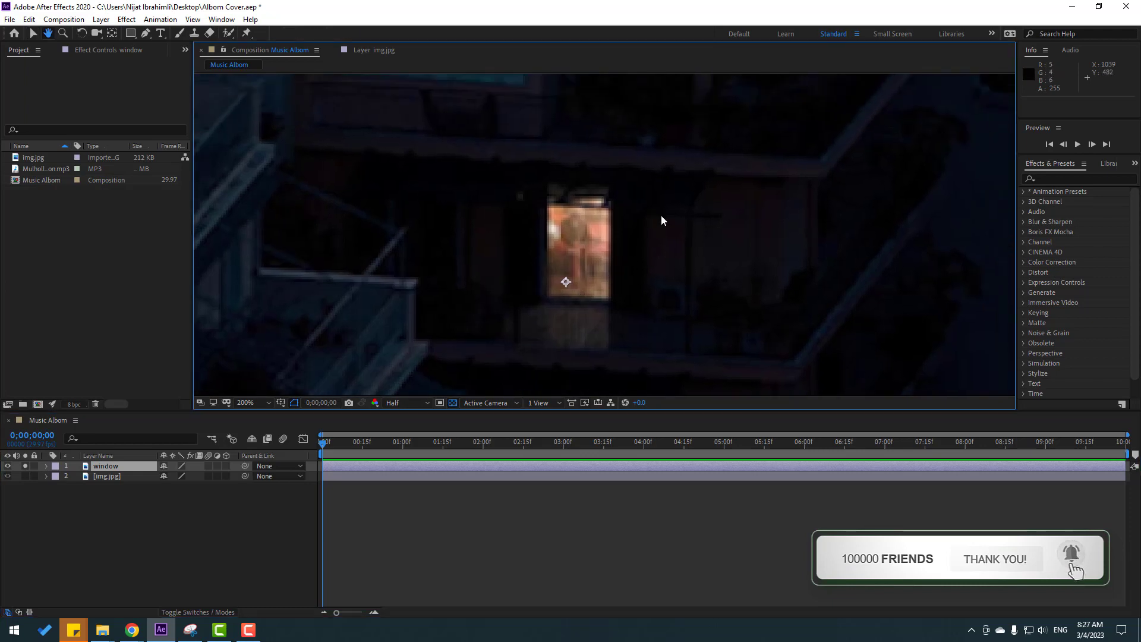
pyautogui.scroll(1, 659, 214)
pyautogui.scroll(-1, 468, 167)
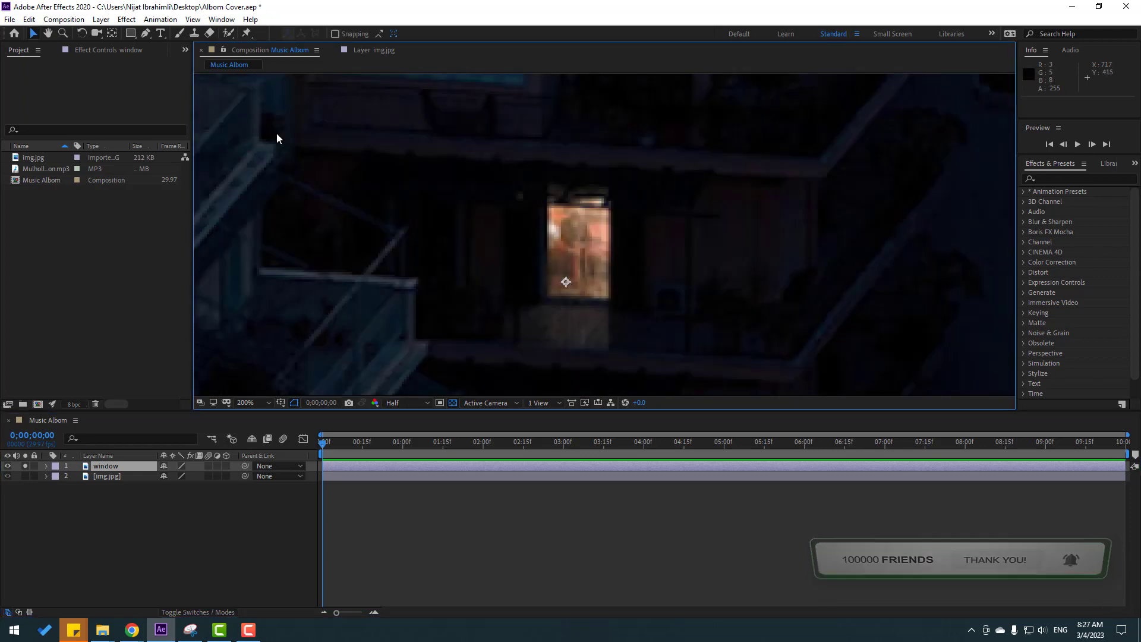
pyautogui.click(144, 34)
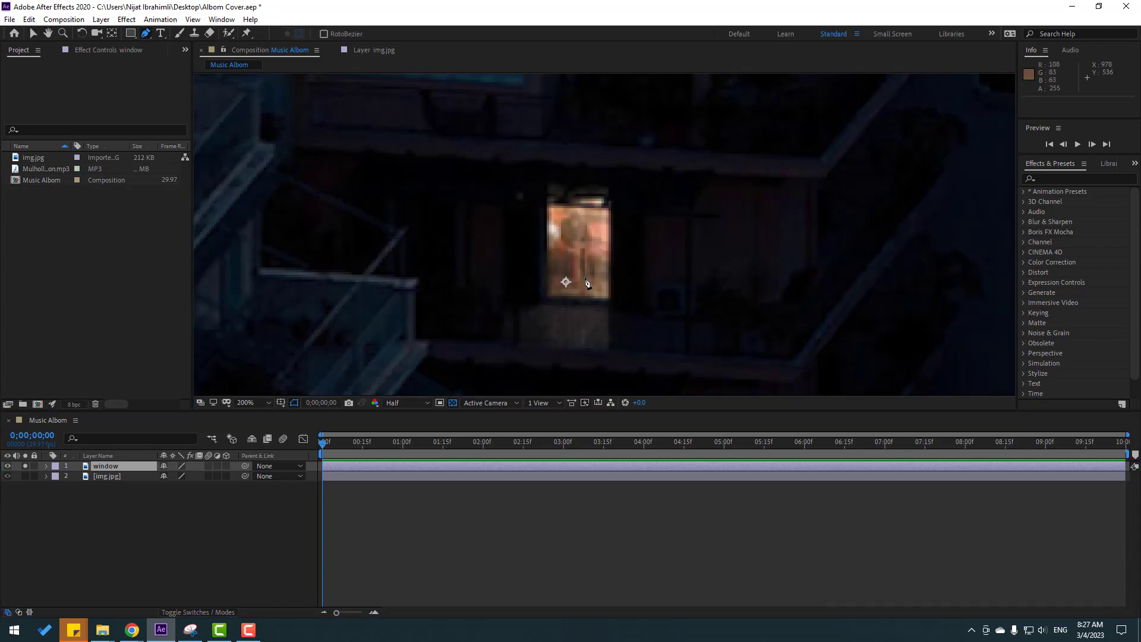
pyautogui.click(536, 185)
pyautogui.click(541, 298)
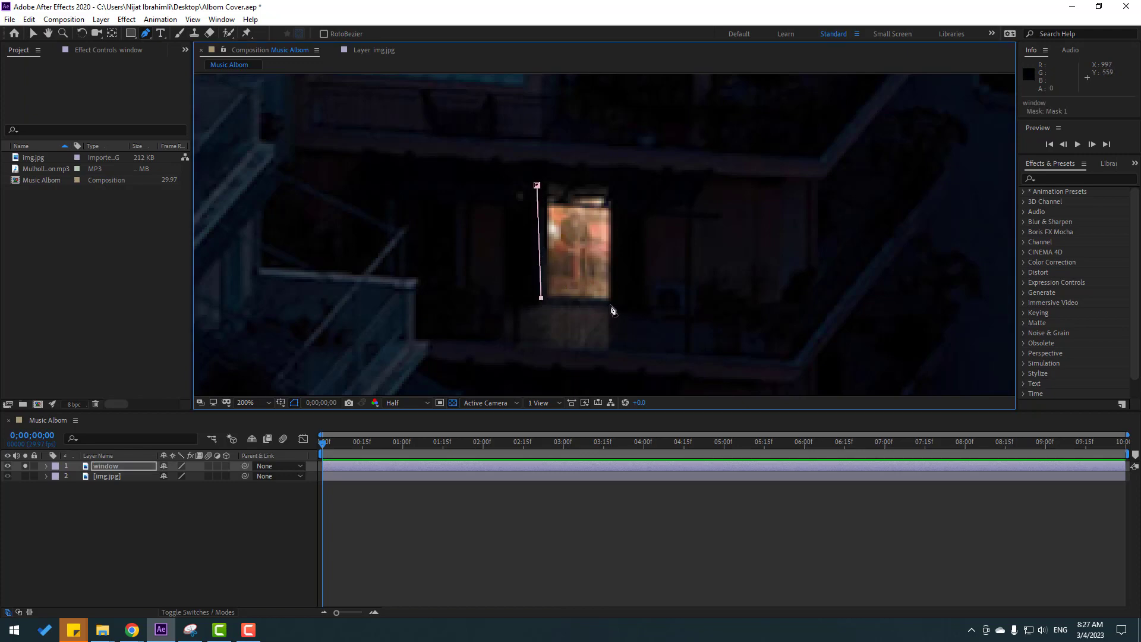
pyautogui.click(610, 304)
pyautogui.click(611, 189)
pyautogui.click(537, 185)
pyautogui.click(33, 34)
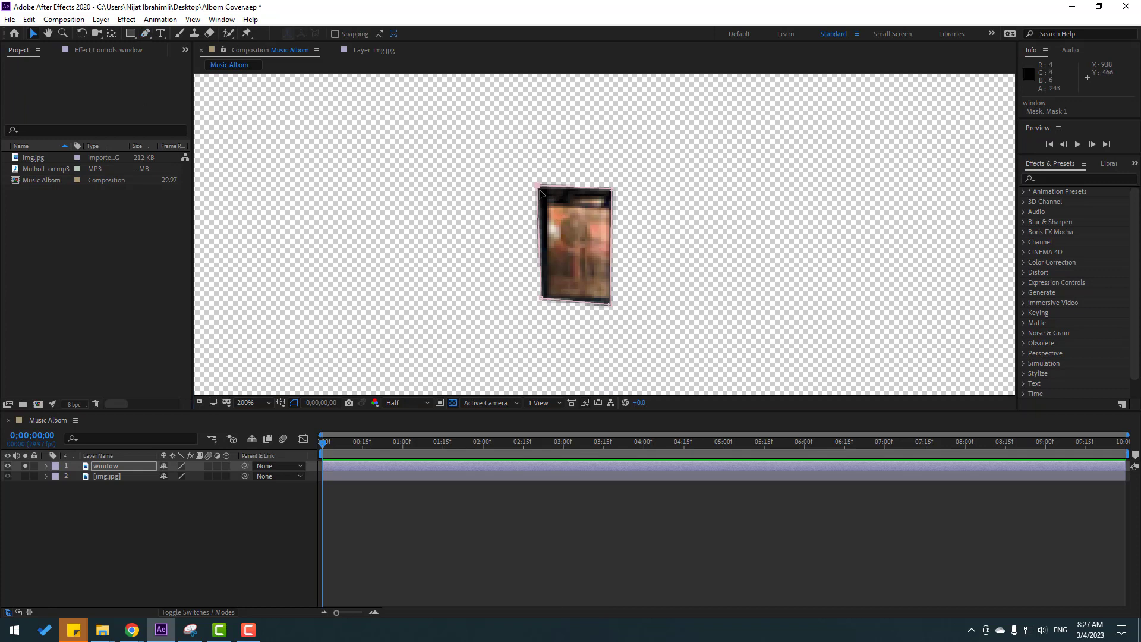
pyautogui.moveTo(538, 187); pyautogui.dragTo(541, 188)
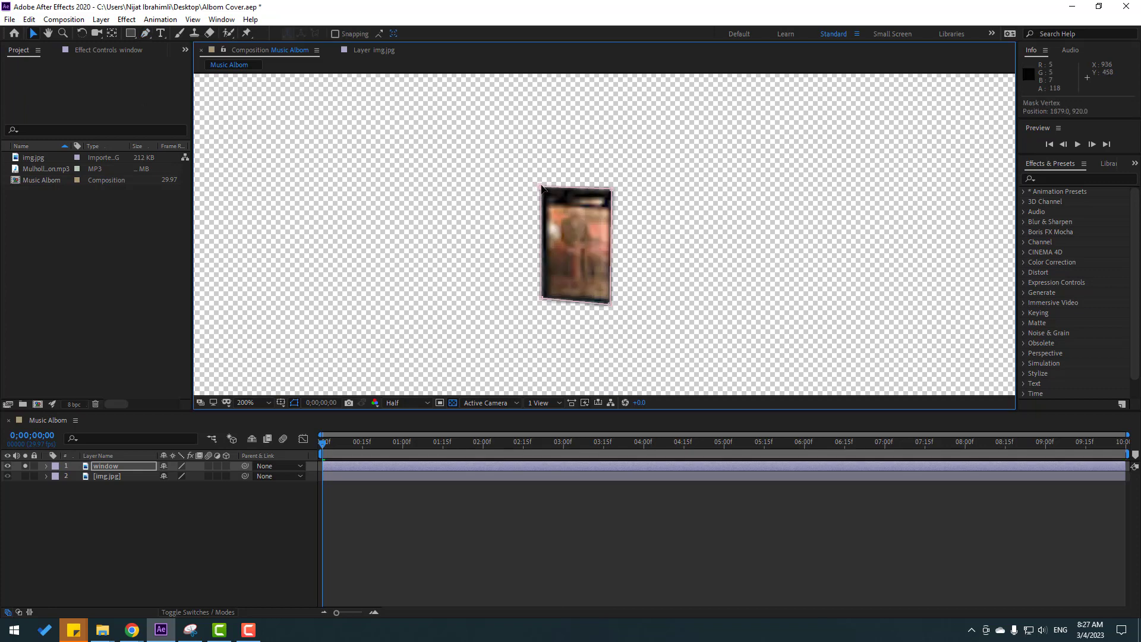
# Search the effects for "hue" and apply Hue/Saturation to the "window" layer.
pyautogui.click(1042, 179)
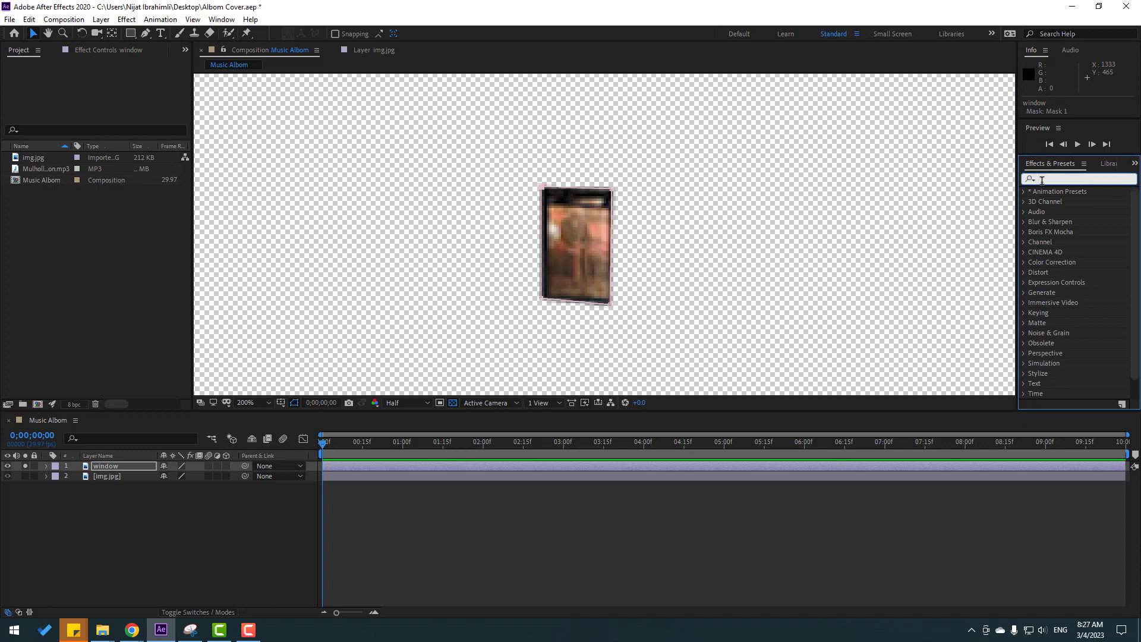
pyautogui.write('hue s')
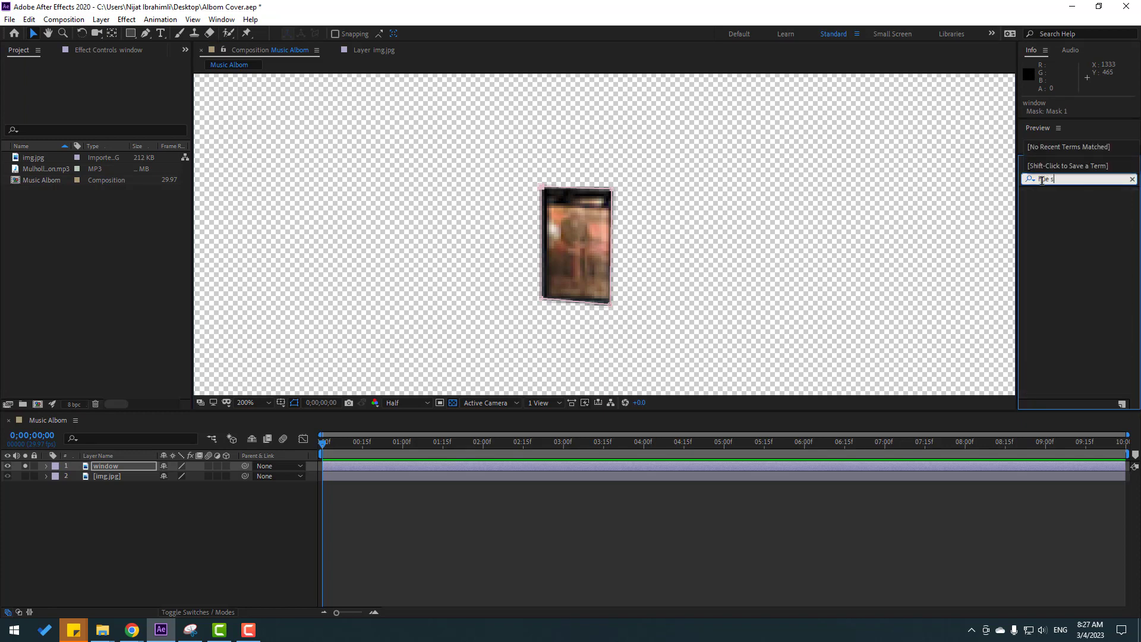
pyautogui.press('BackSpace')
pyautogui.press('BackSpace')
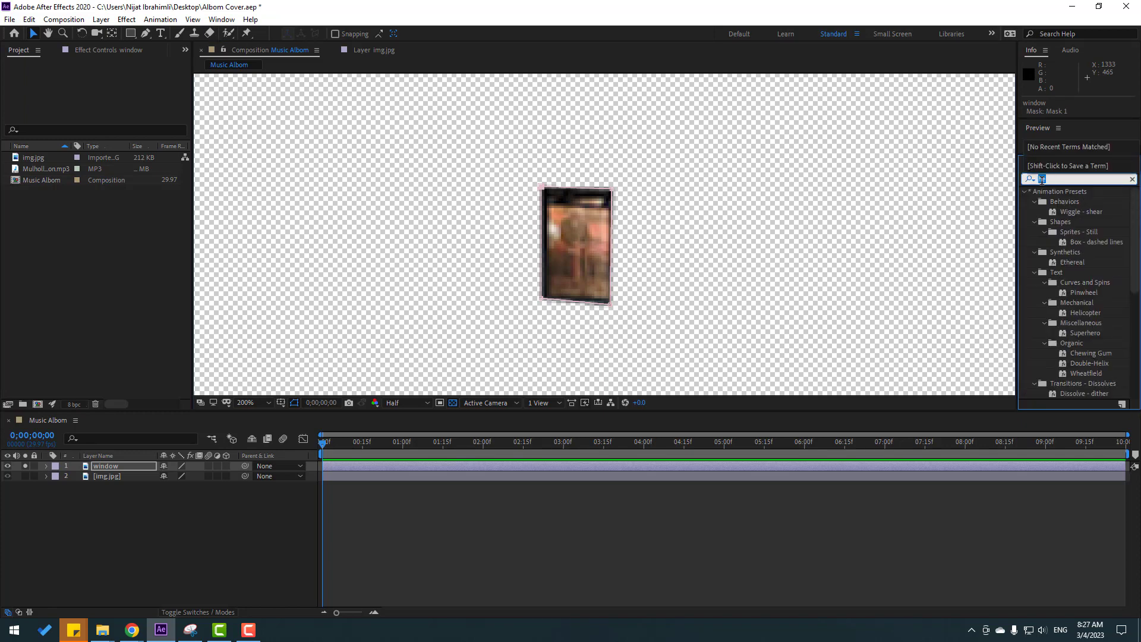
pyautogui.write('ue')
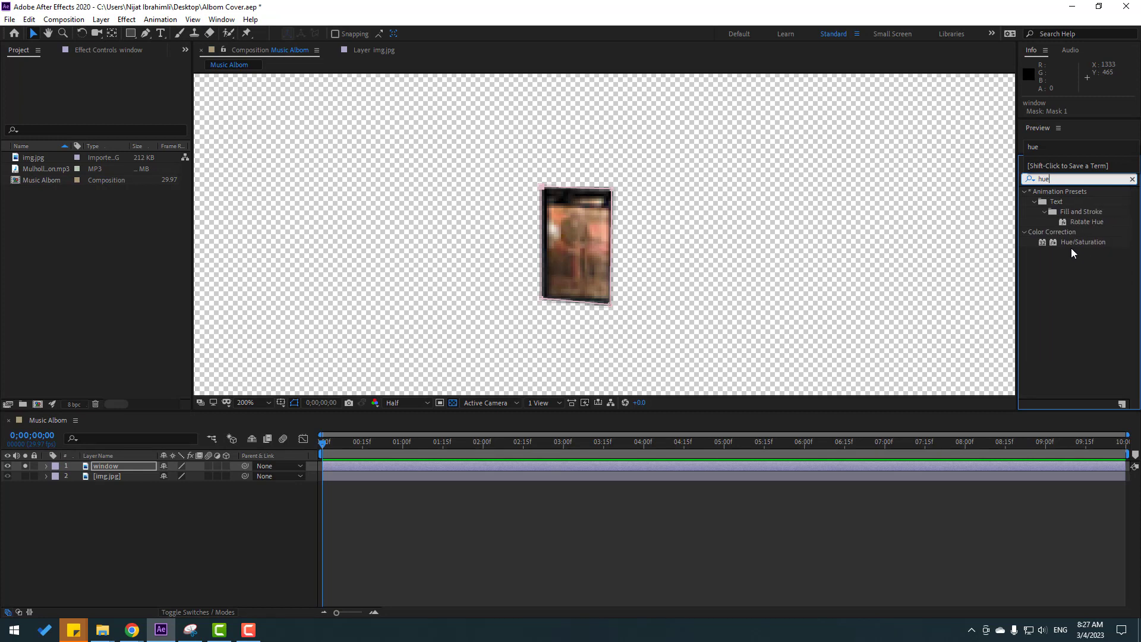
pyautogui.moveTo(1072, 248); pyautogui.dragTo(109, 472)
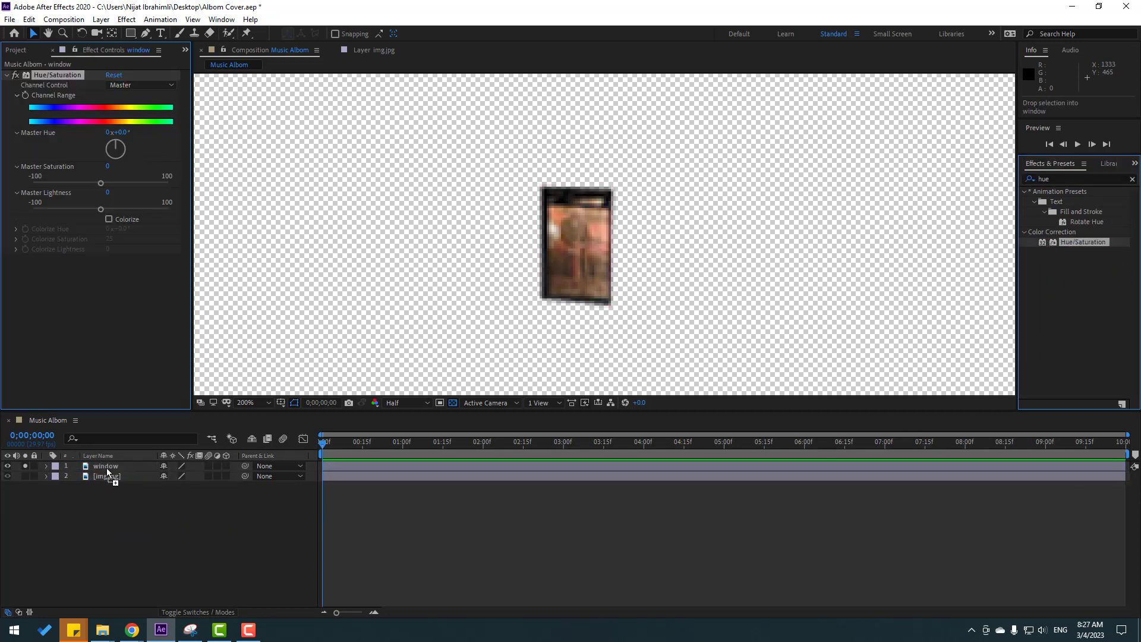
# Enable Colorize in the Hue/Saturation effect and set Colorize Saturation to 0 and Colorize Lightness to -90.
pyautogui.click(109, 218)
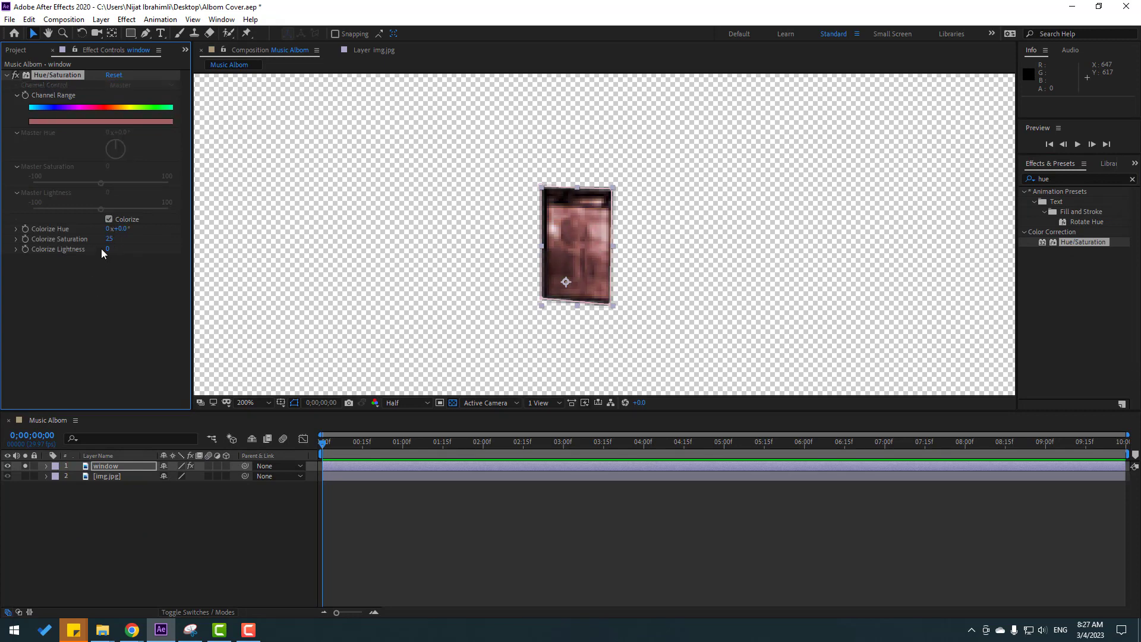
pyautogui.click(109, 238)
pyautogui.write('0')
pyautogui.press('Return')
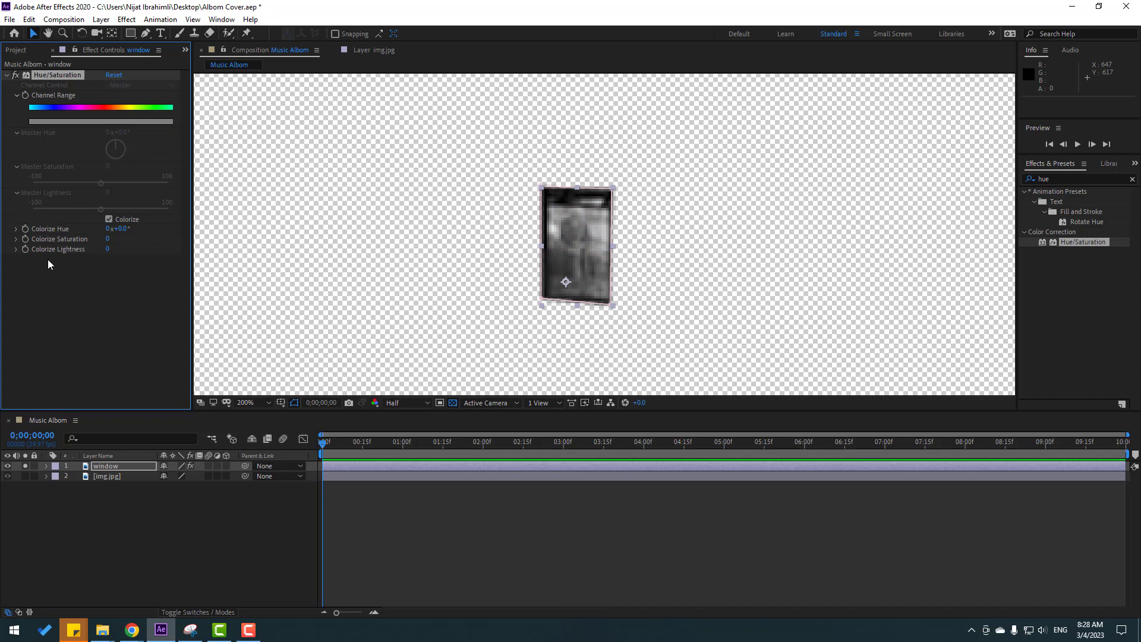
pyautogui.click(108, 249)
pyautogui.write('-90')
pyautogui.press('Return')
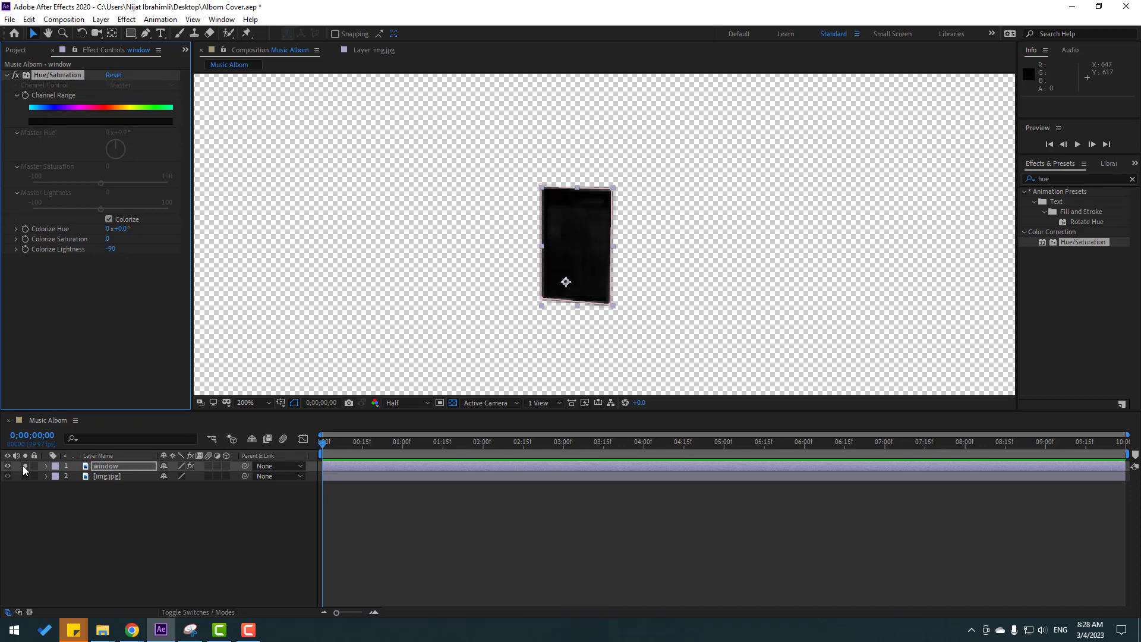
# Turn off solo for the "window" layer and set starting keyframes at 0;00;00;00 for Colorize Hue, Saturation and Lightness.
pyautogui.click(25, 466)
pyautogui.click(63, 533)
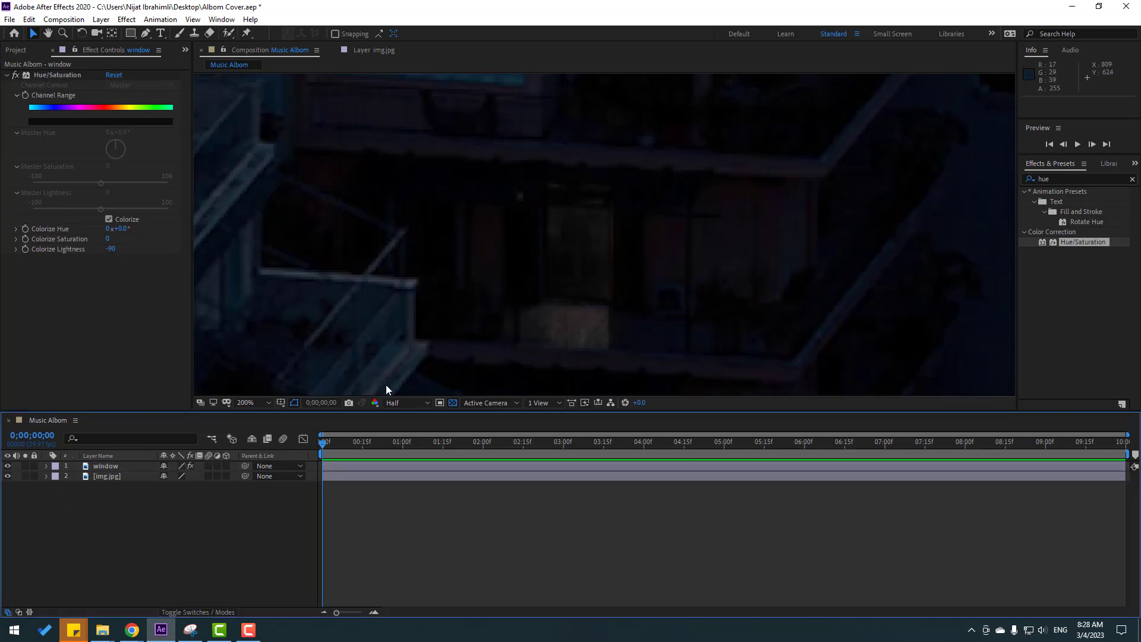
pyautogui.click(105, 466)
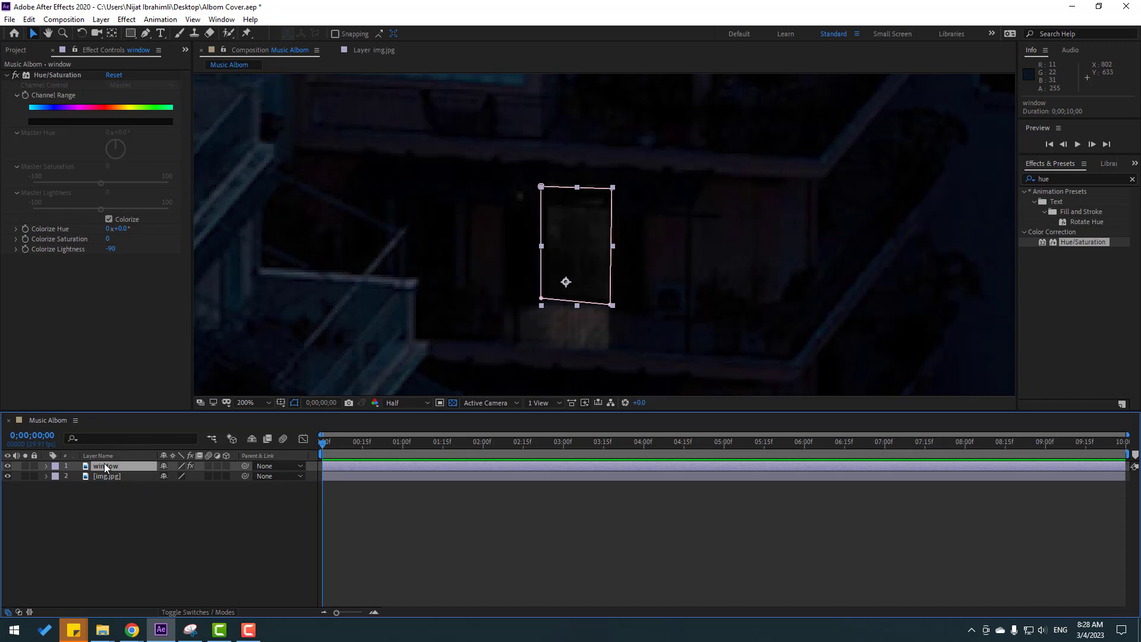
pyautogui.click(25, 255)
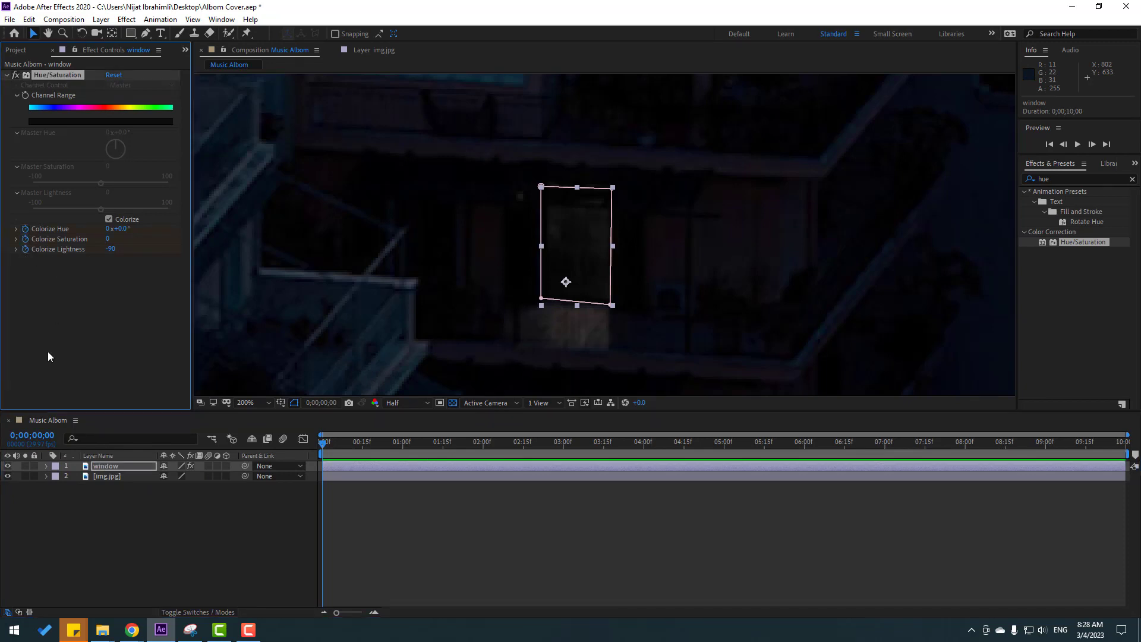
pyautogui.press('u')
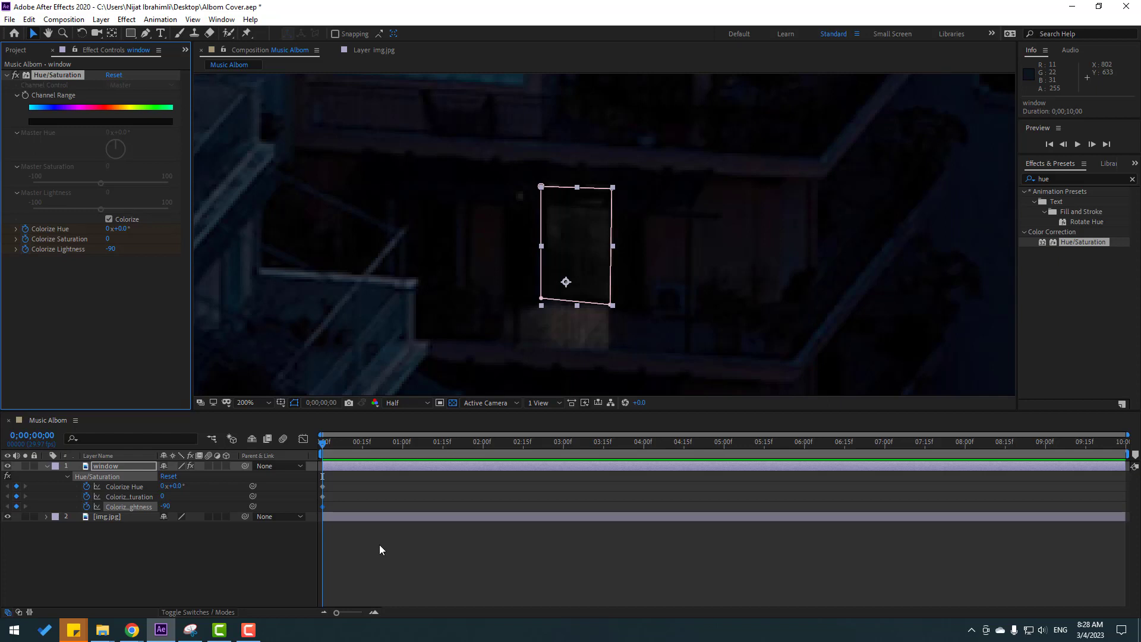
# At 0;00;00;03, set Colorize Hue to 3°, Colorize Saturation to 68 and Colorize Lightness to -30.
pyautogui.press('pagedown')
pyautogui.press('pagedown')
pyautogui.press('pagedown')
pyautogui.moveTo(108, 243); pyautogui.dragTo(127, 229)
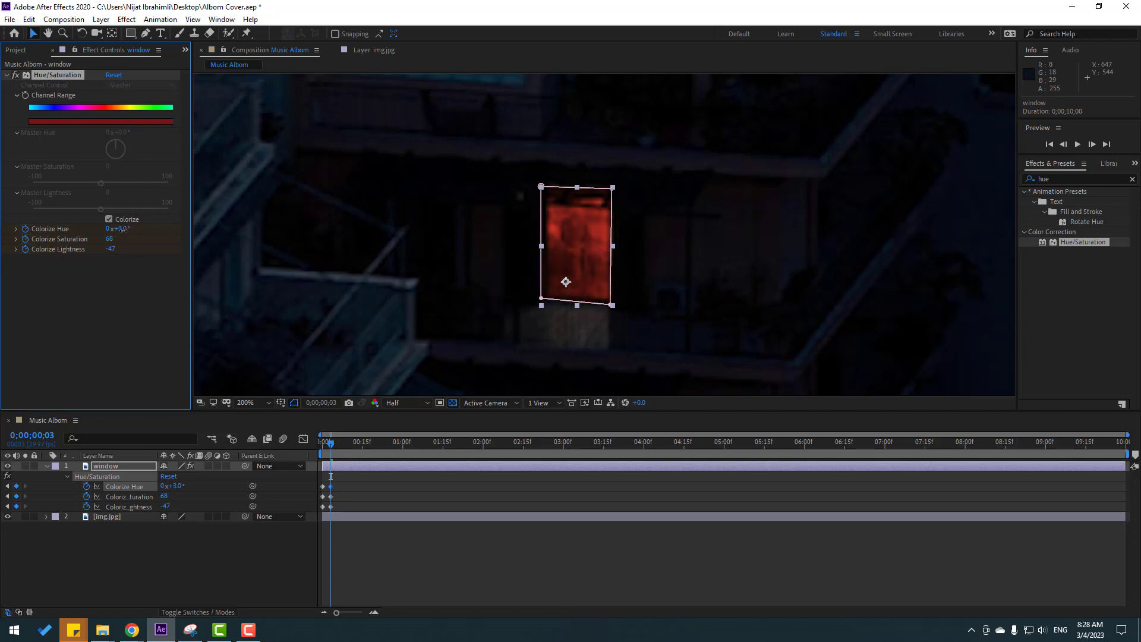
pyautogui.moveTo(331, 445); pyautogui.dragTo(334, 445)
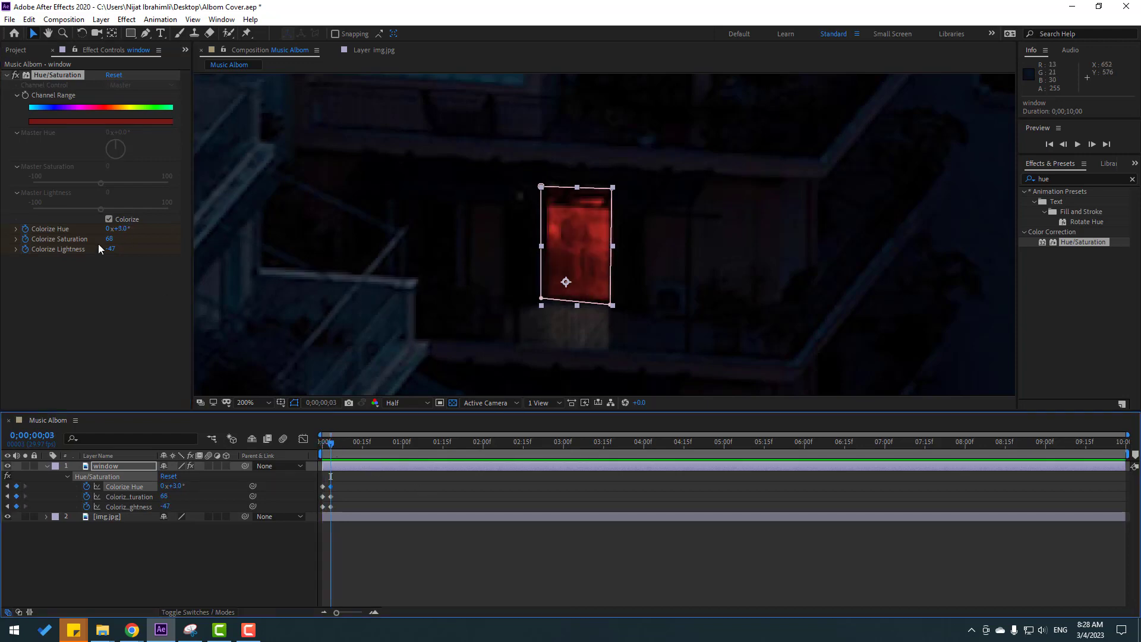
pyautogui.moveTo(111, 248); pyautogui.dragTo(120, 248)
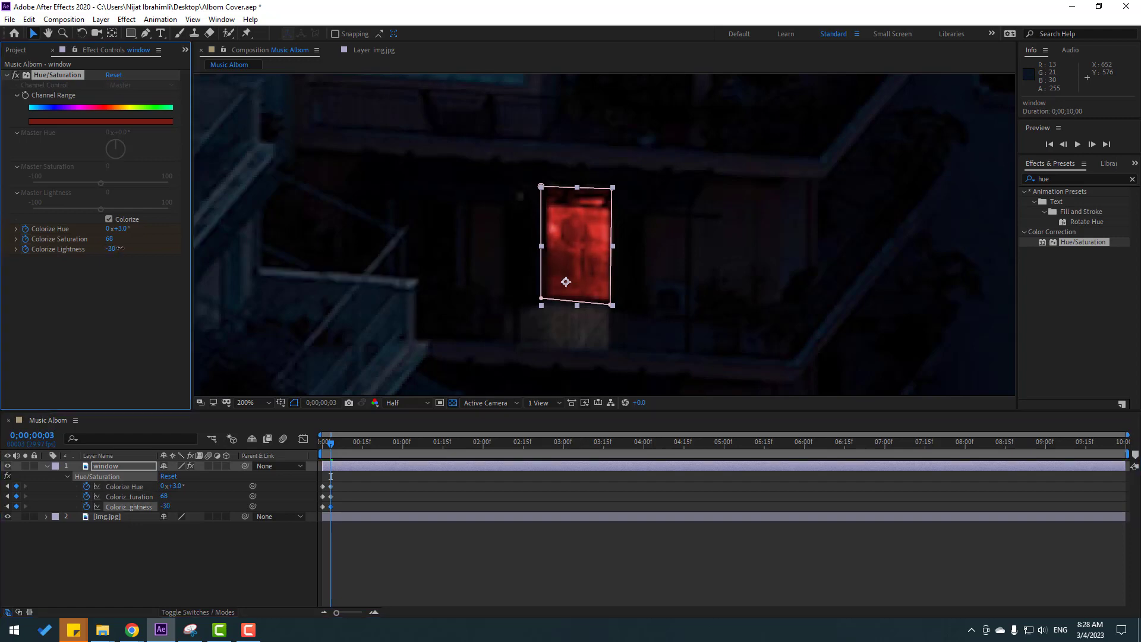
# Copy the three dark starting keyframes of the Colorize properties and paste them at 0;00;00;06.
pyautogui.click(425, 580)
pyautogui.press('=')
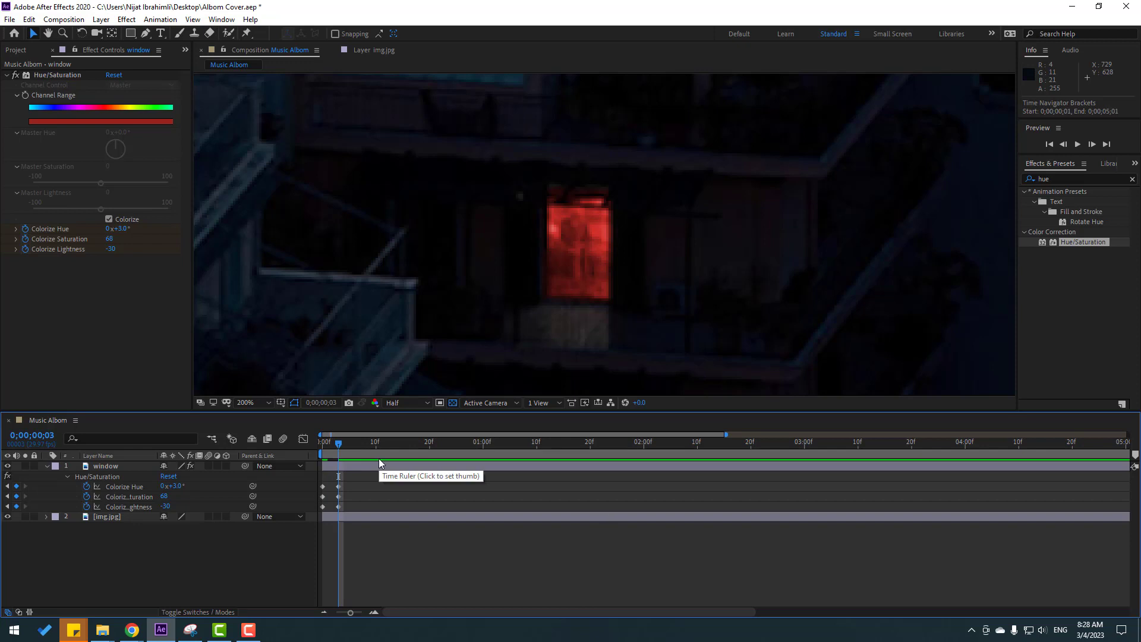
pyautogui.click(318, 402)
pyautogui.click(318, 402)
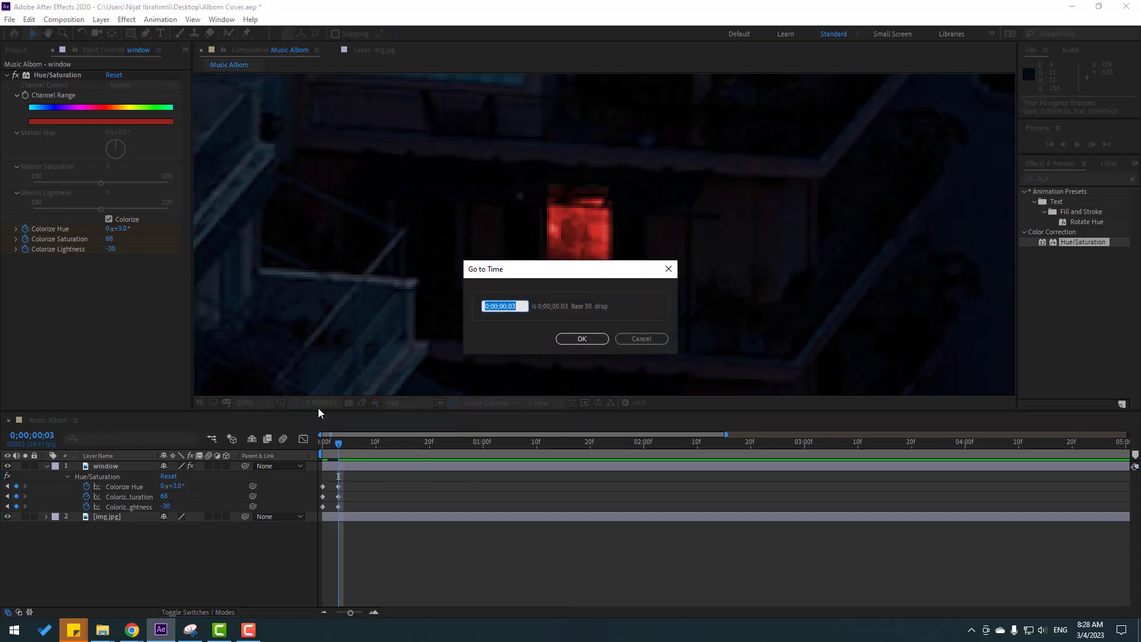
pyautogui.write('+3')
pyautogui.click(581, 339)
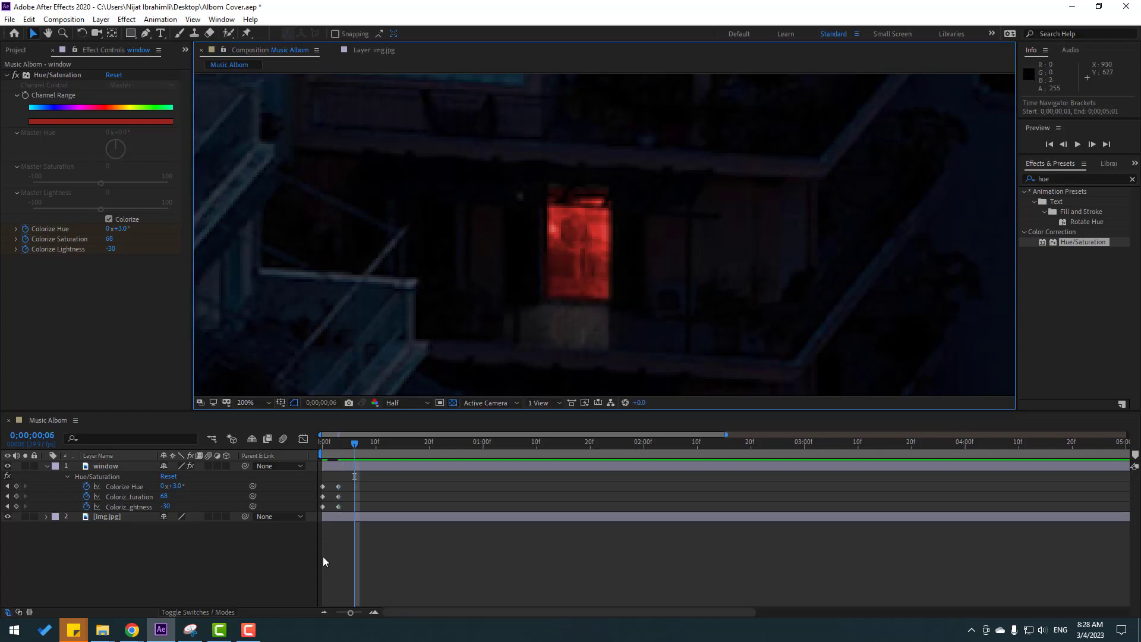
pyautogui.moveTo(337, 510)
pyautogui.mouseDown()
pyautogui.moveTo(320, 482)
pyautogui.moveTo(348, 487)
pyautogui.moveTo(312, 513)
pyautogui.moveTo(322, 505)
pyautogui.mouseUp()
pyautogui.hotkey('ctrl', 'v')
# Apply Easy Ease to all Colorize Hue, Saturation and Lightness keyframes of the "window" layer.
pyautogui.rightClick(323, 506)
pyautogui.moveTo(392, 497)
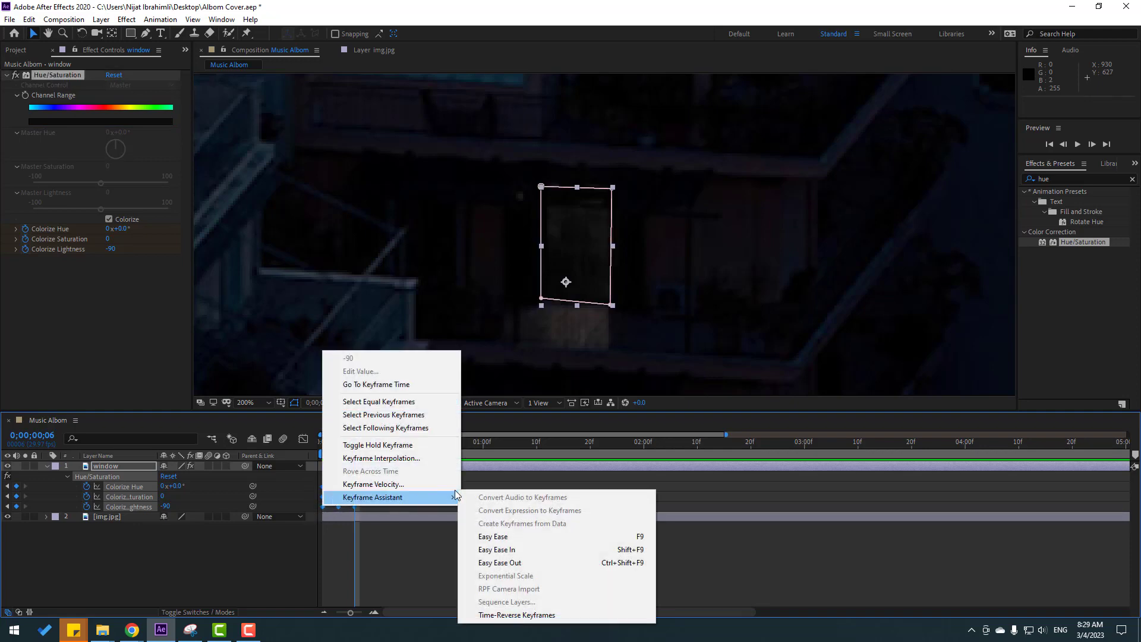
pyautogui.click(482, 536)
pyautogui.press('space')
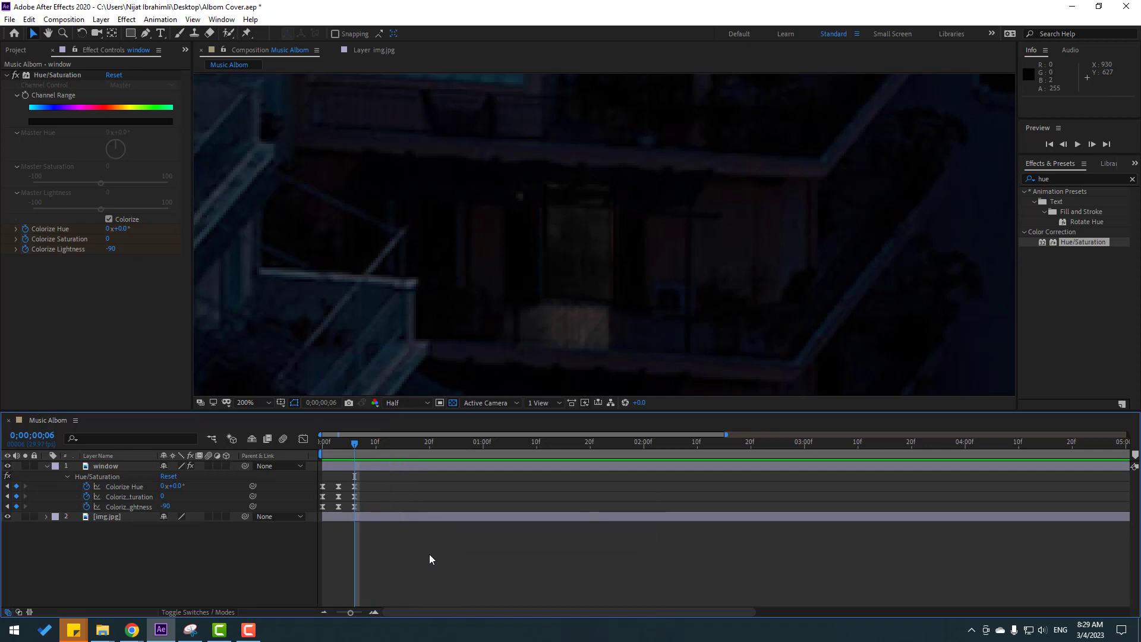
pyautogui.press('space')
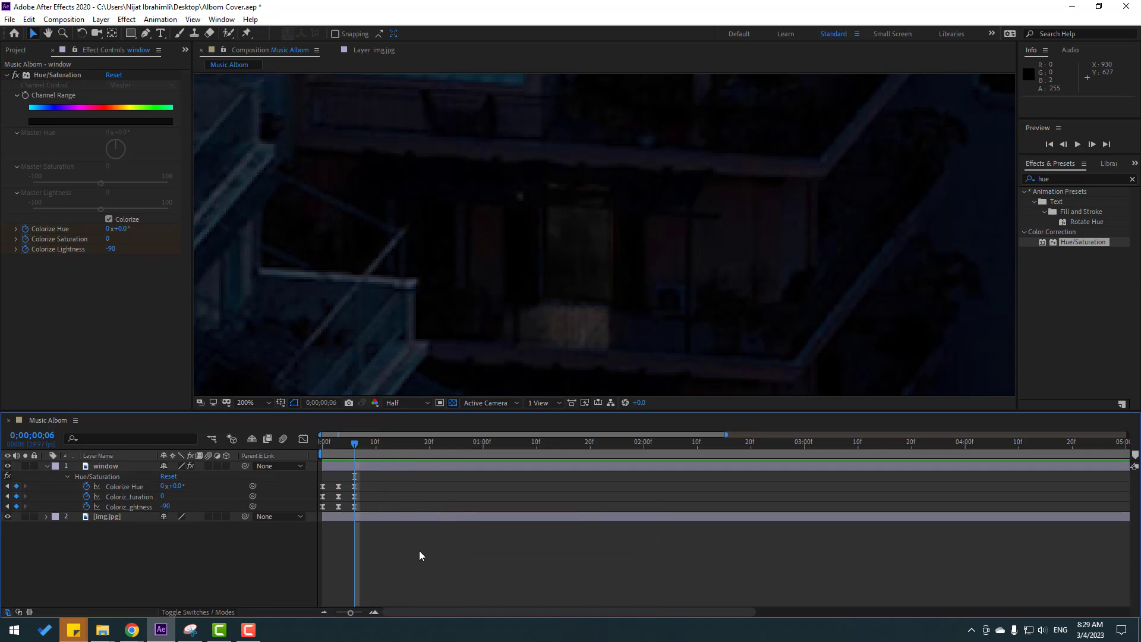
# Copy all nine Hue/Saturation keyframes of the "window" layer and paste them at 0;00;01;02 and 0;00;02;05.
pyautogui.press('-')
pyautogui.moveTo(353, 484); pyautogui.dragTo(312, 519)
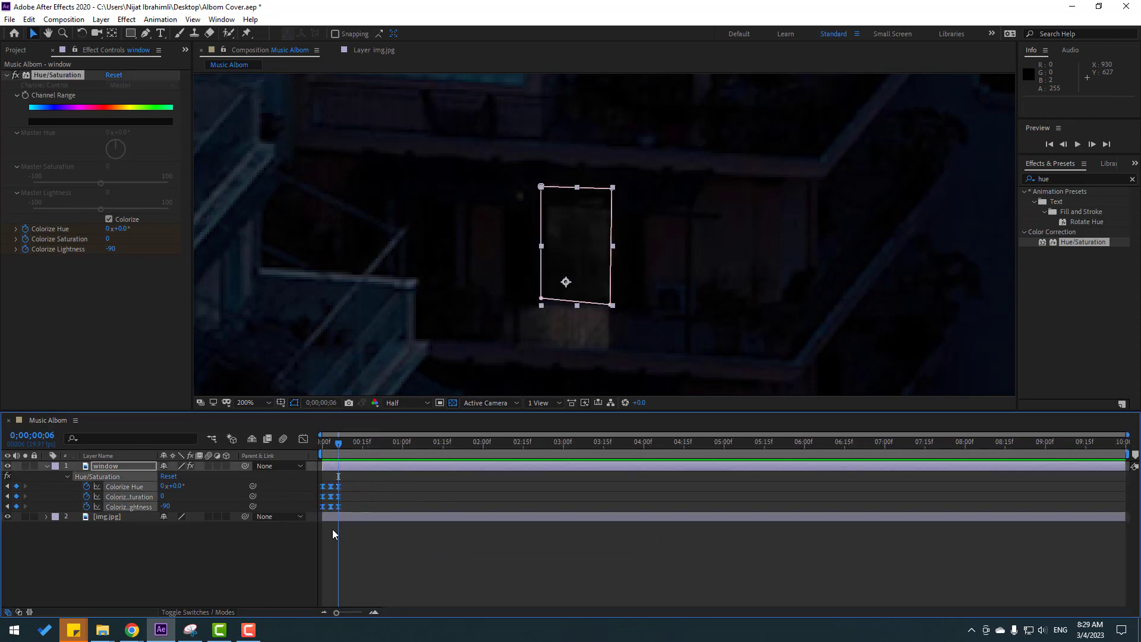
pyautogui.hotkey('ctrl', 'c')
pyautogui.moveTo(332, 441); pyautogui.dragTo(403, 441)
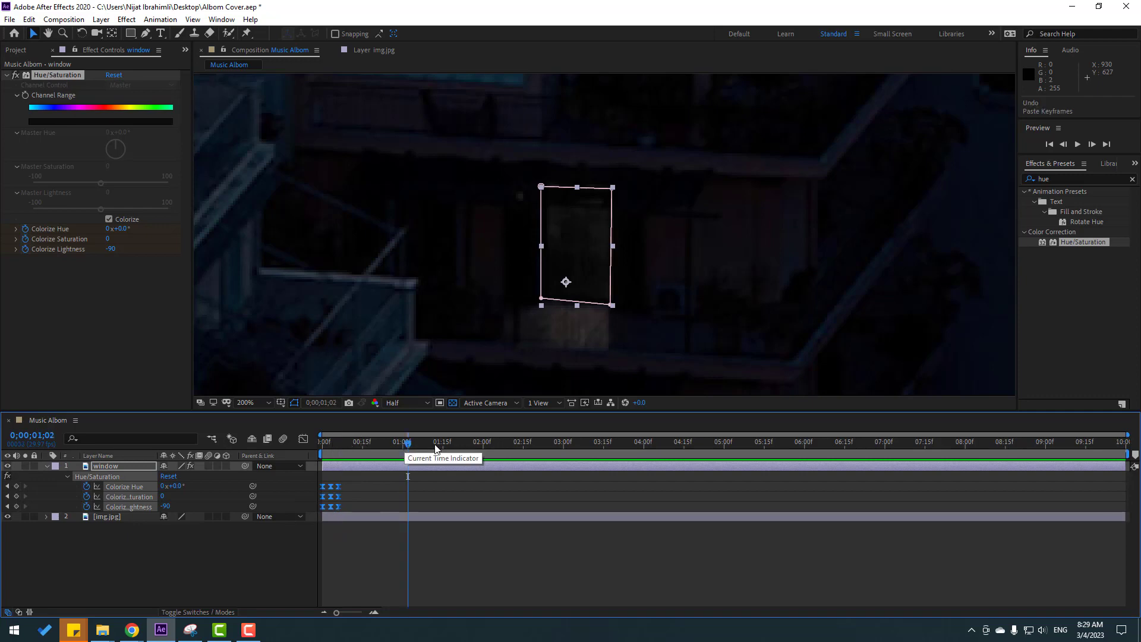
pyautogui.hotkey('ctrl', 'v')
pyautogui.moveTo(502, 440); pyautogui.dragTo(497, 442)
pyautogui.hotkey('ctrl', 'v')
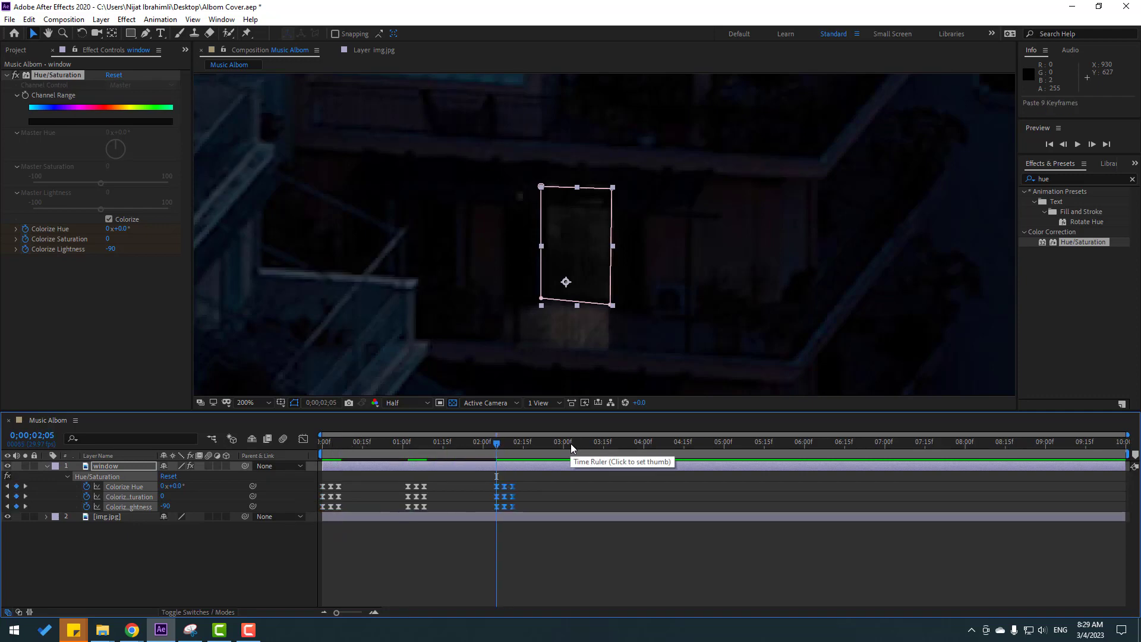
# Paste the copied flash keyframes roughly every second after that, just past 3 and 4 seconds, at 0;00;05;04 and at 0;00;06;09.
pyautogui.click(574, 442)
pyautogui.hotkey('ctrl', 'v')
pyautogui.click(649, 442)
pyautogui.hotkey('ctrl', 'v')
pyautogui.click(735, 443)
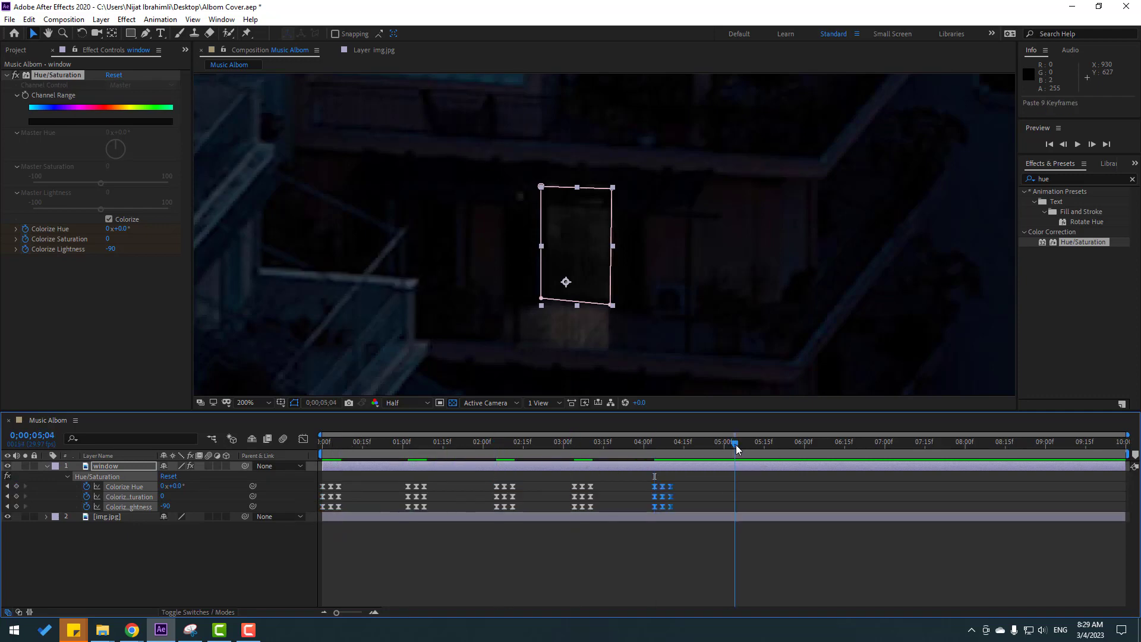
pyautogui.hotkey('ctrl', 'v')
pyautogui.click(828, 445)
pyautogui.hotkey('ctrl', 'v')
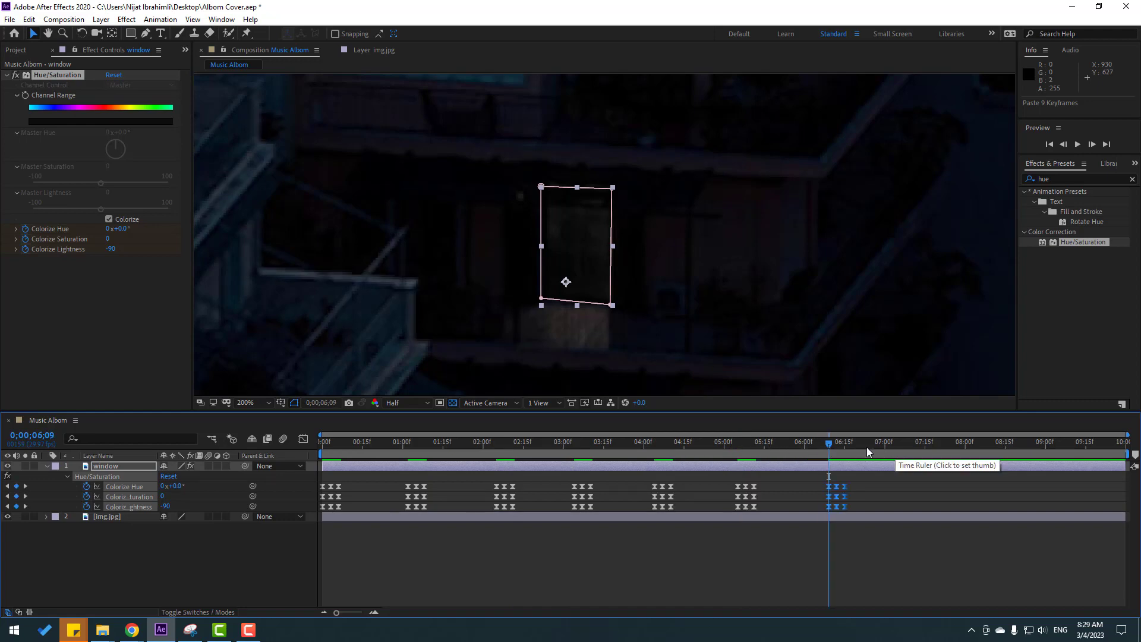
# End the work area at 0;00;06;23, fit the whole composition in the viewer up to 100% and play back the flashing.
pyautogui.moveTo(864, 446); pyautogui.dragTo(868, 444)
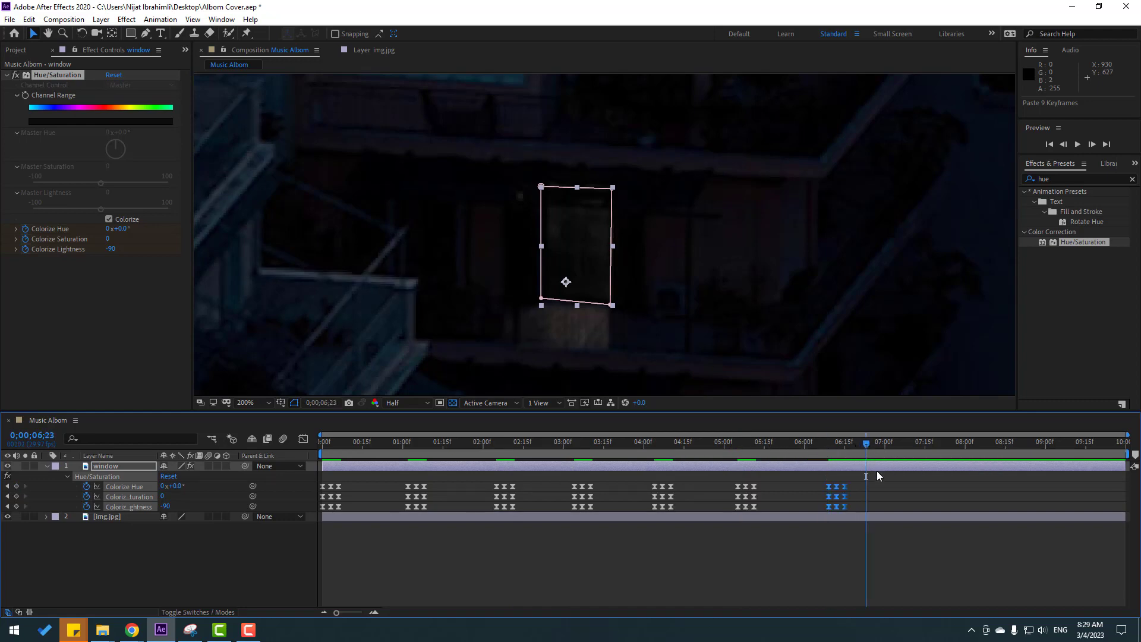
pyautogui.press('n')
pyautogui.click(251, 403)
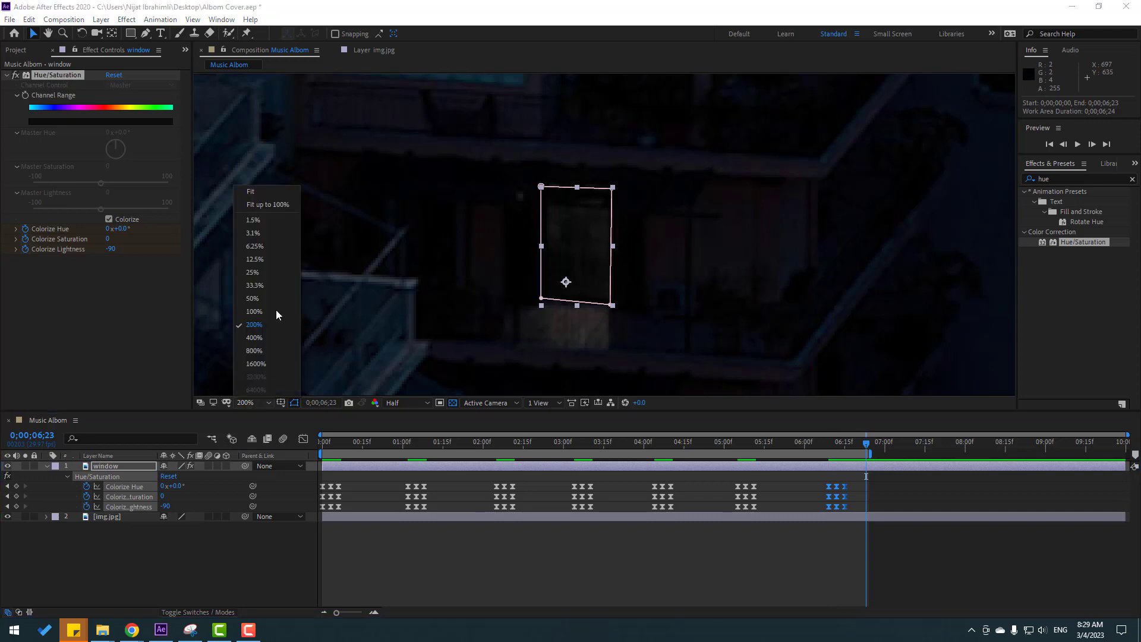
pyautogui.click(274, 205)
pyautogui.press('space')
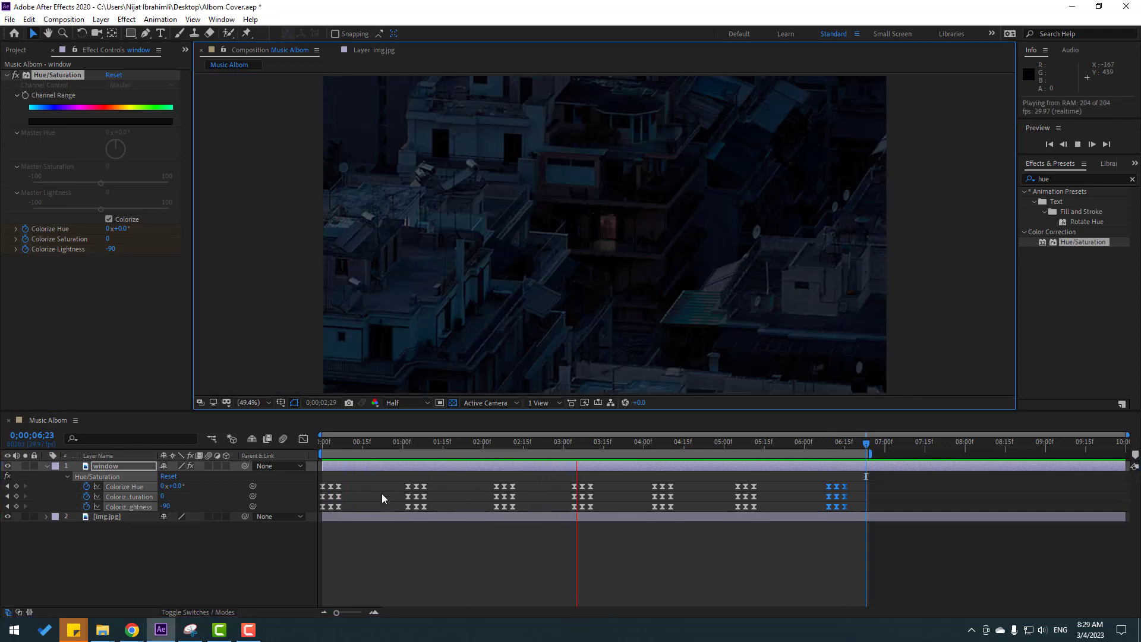
pyautogui.press('space')
# Move the third and fourth flash keyframe groups earlier to about 0;00;01;15 and 0;00;02;03, and paste another group at 0;00;02;27.
pyautogui.moveTo(517, 483); pyautogui.dragTo(441, 508)
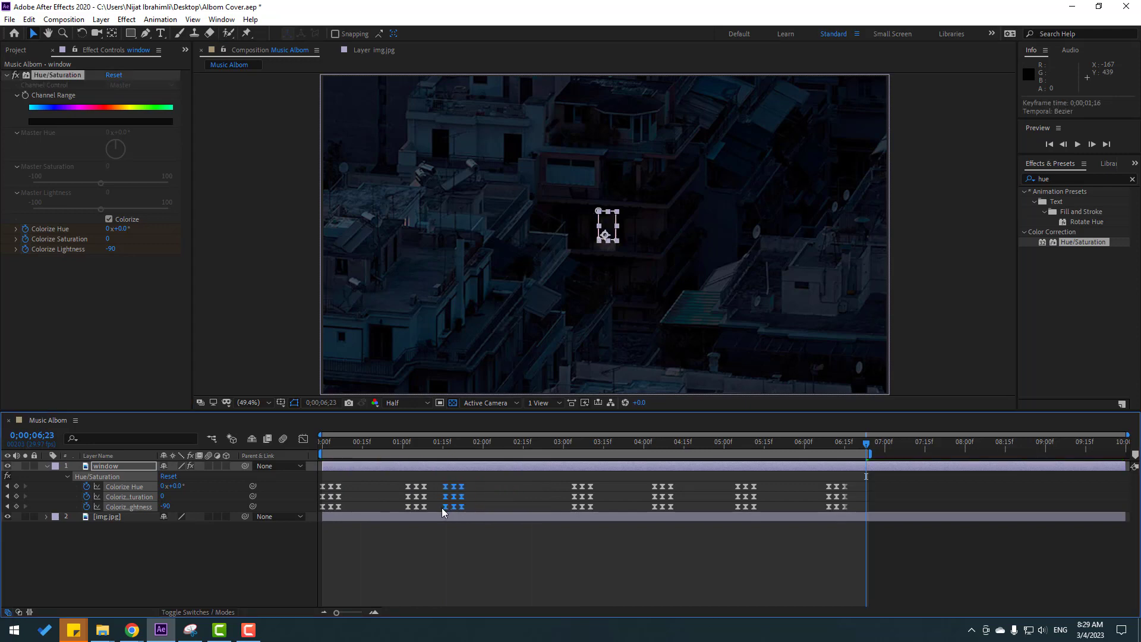
pyautogui.moveTo(601, 483); pyautogui.dragTo(489, 511)
pyautogui.moveTo(684, 483); pyautogui.dragTo(652, 509)
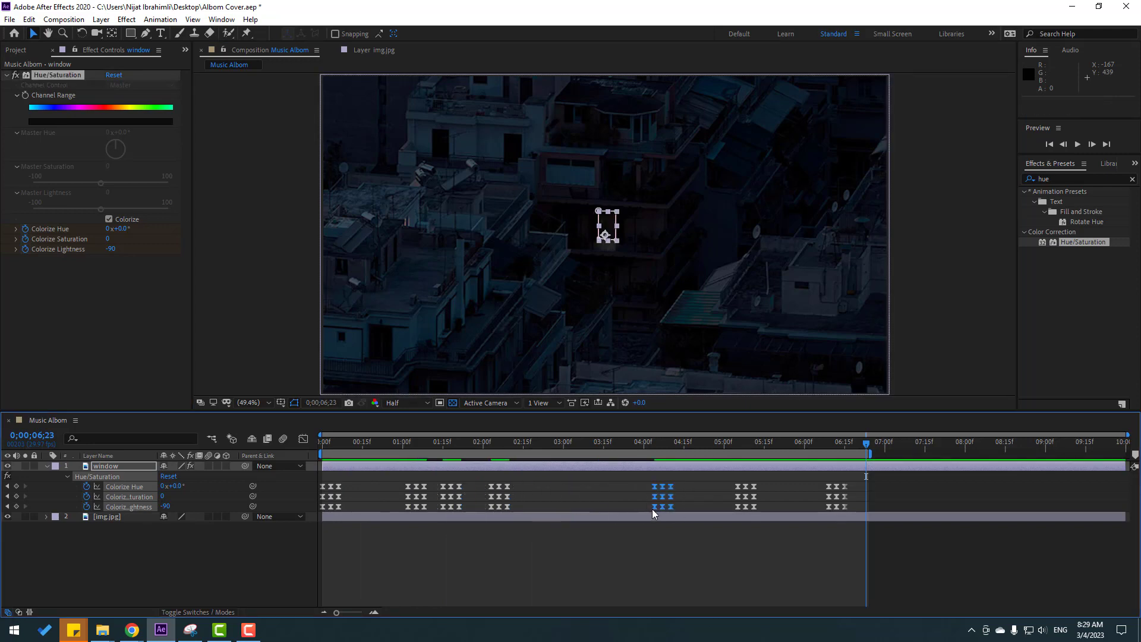
pyautogui.click(553, 441)
pyautogui.hotkey('ctrl', 'v')
# Play back the work area to check the irregular rhythm of the window flashes, and stop playback.
pyautogui.press('space')
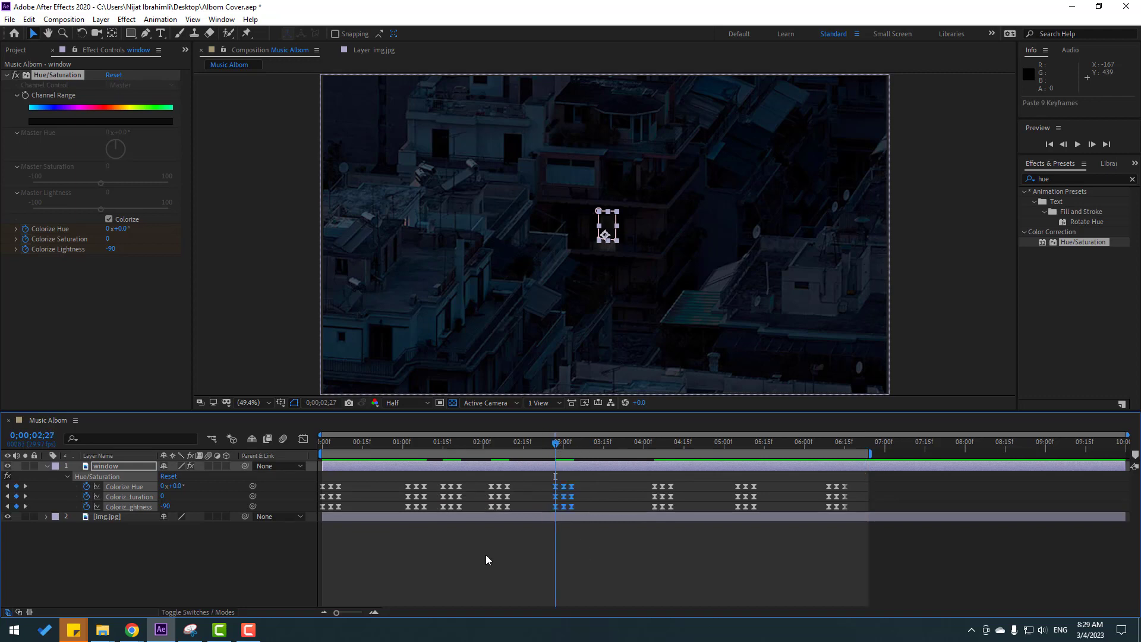
pyautogui.click(486, 553)
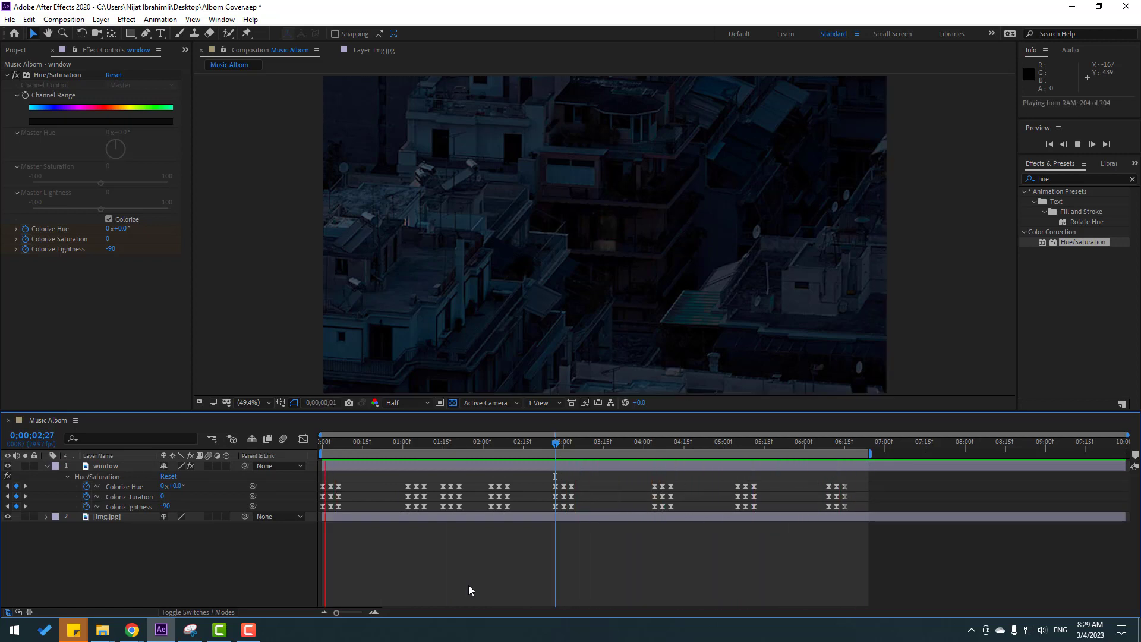
pyautogui.press('space')
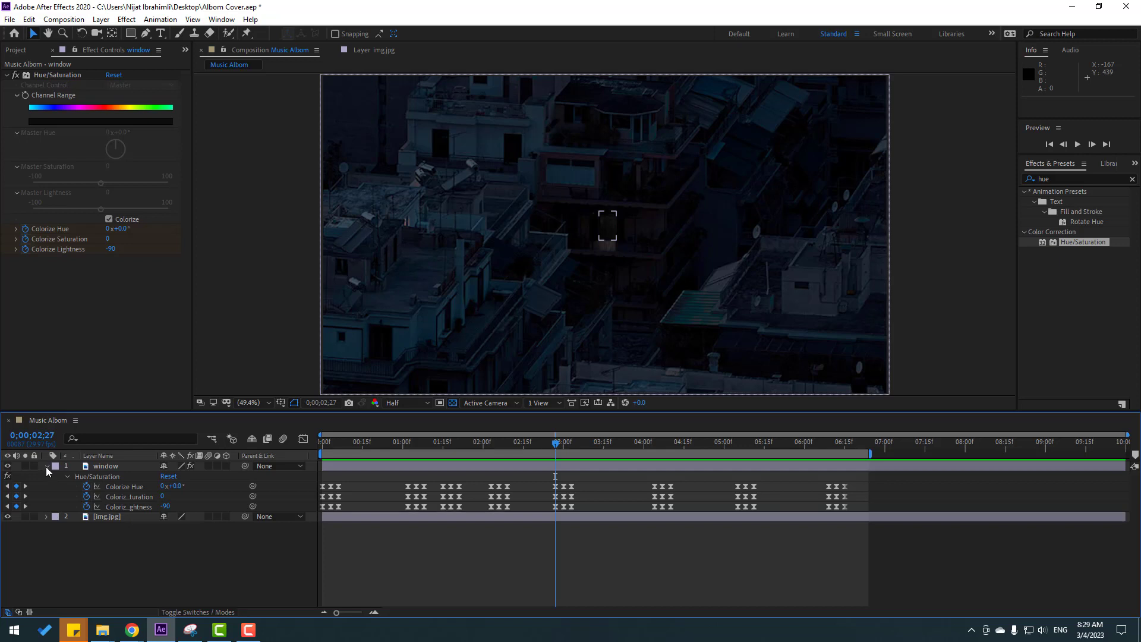
# Collapse the "window" layer's properties, duplicate the [img.jpg] layer and rename the copy "blur".
pyautogui.click(46, 467)
pyautogui.click(101, 476)
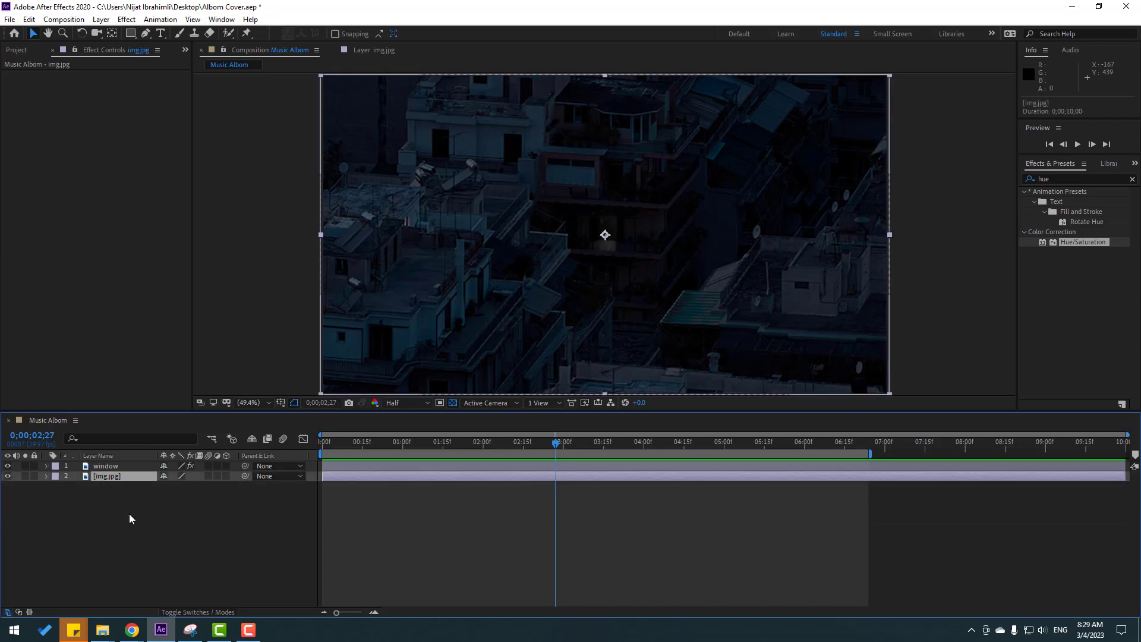
pyautogui.hotkey('ctrl', 'd')
pyautogui.press('Return')
pyautogui.write('b')
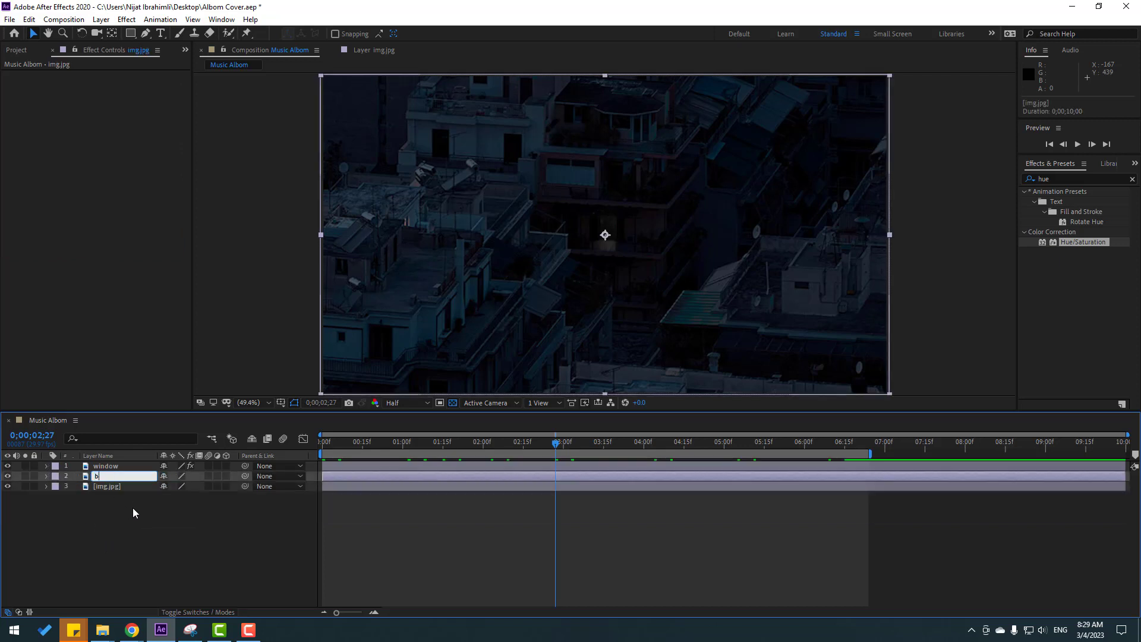
pyautogui.write('lue')
pyautogui.press('BackSpace')
pyautogui.write('r')
pyautogui.press('Return')
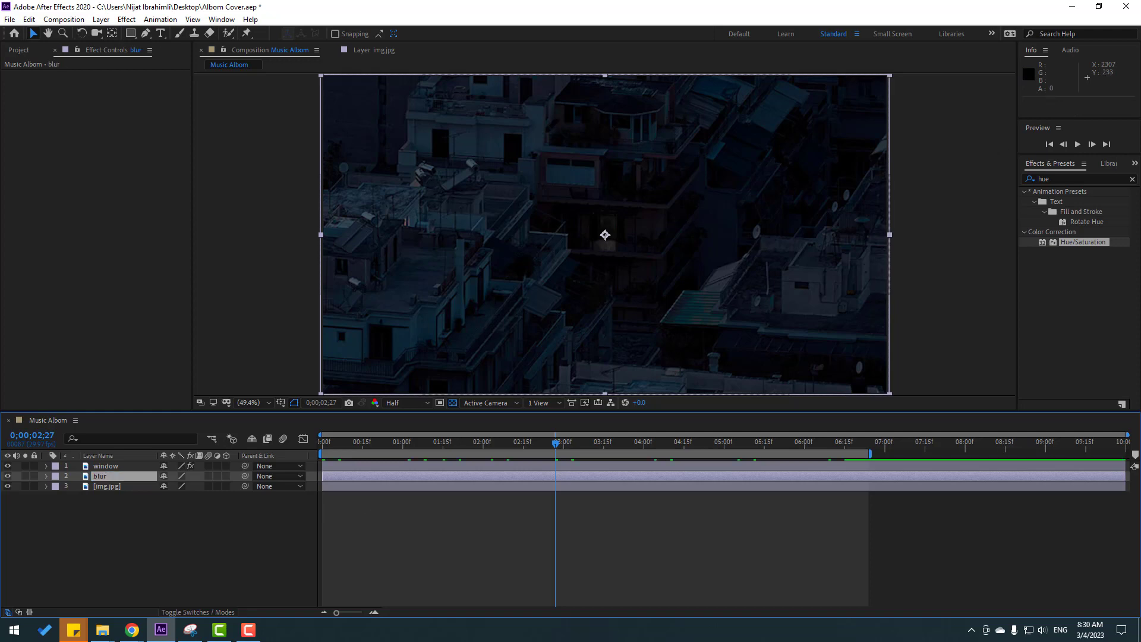
# Apply the Gaussian Blur effect to the "blur" layer and set its Blurriness to 19.4.
pyautogui.click(1056, 178)
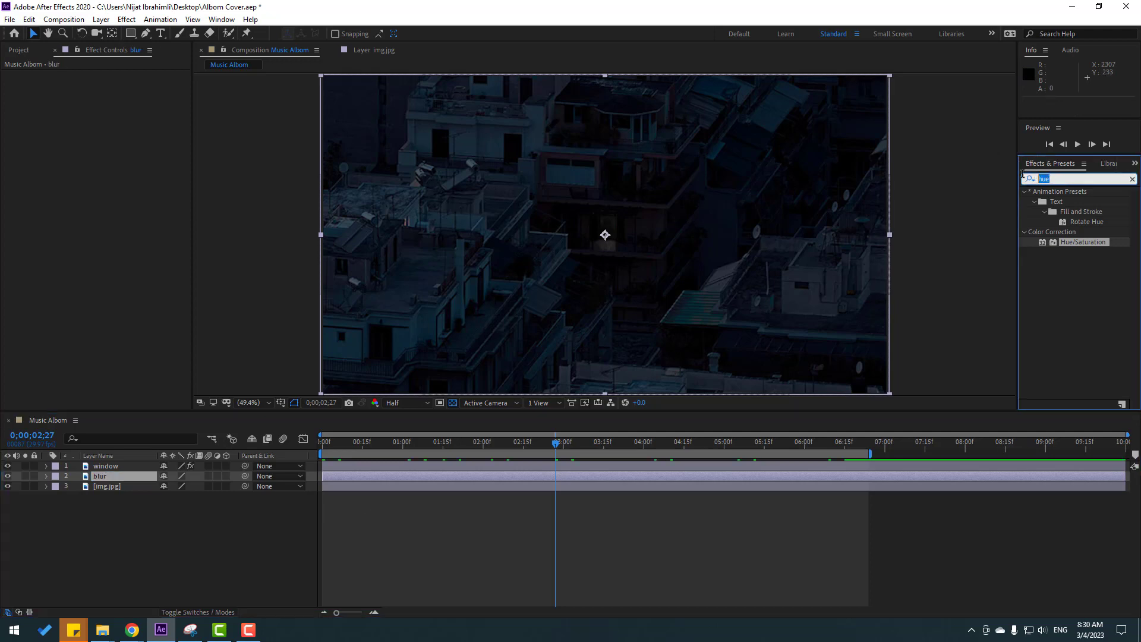
pyautogui.write('gau')
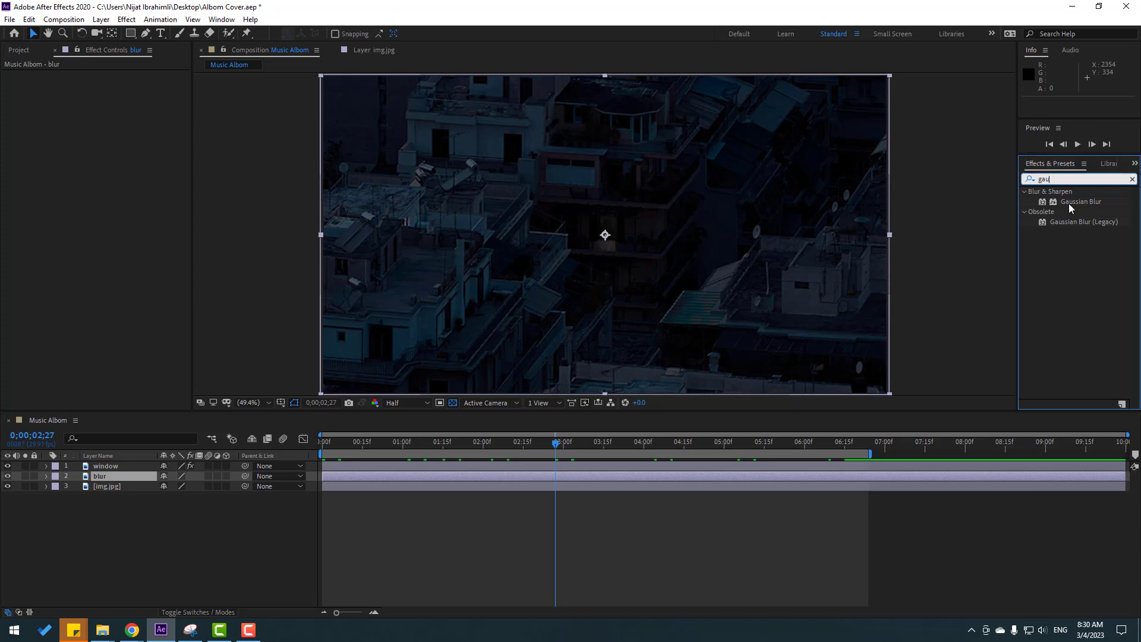
pyautogui.moveTo(1068, 202); pyautogui.dragTo(100, 484)
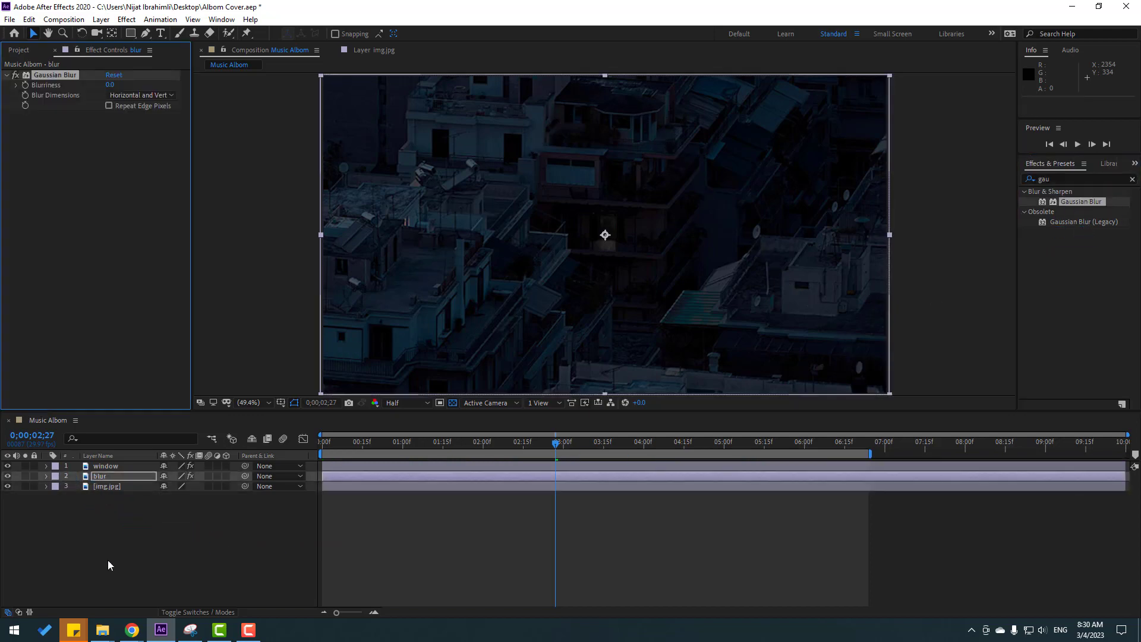
pyautogui.moveTo(110, 84); pyautogui.dragTo(205, 93)
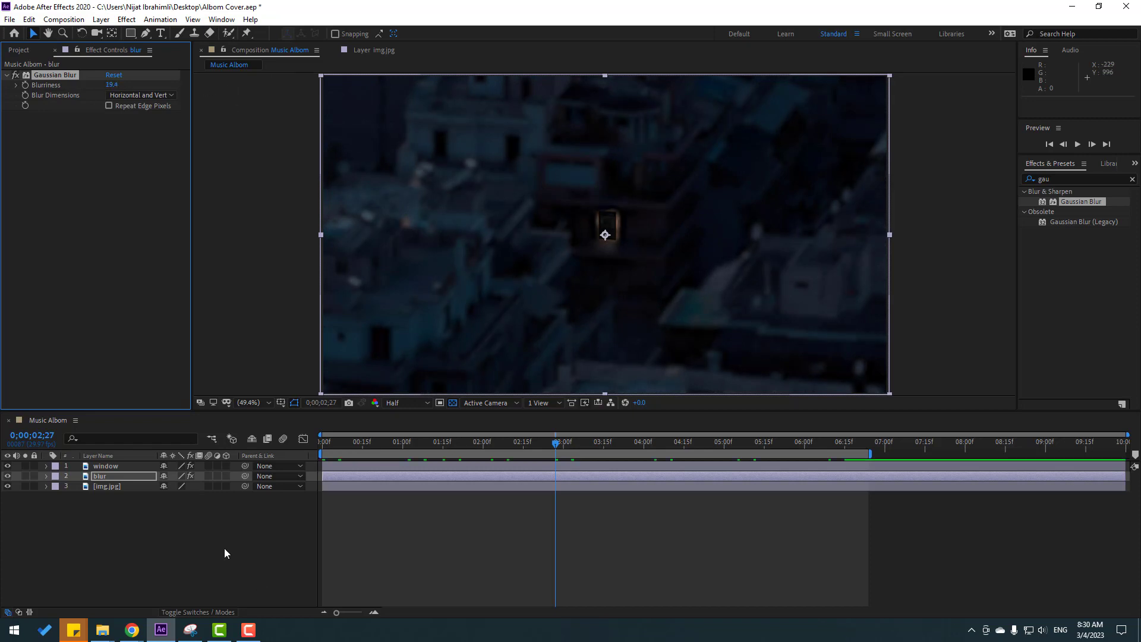
# Draw a closed six-point Pen mask on the "blur" layer around the central building with the lit window.
pyautogui.click(146, 34)
pyautogui.click(517, 113)
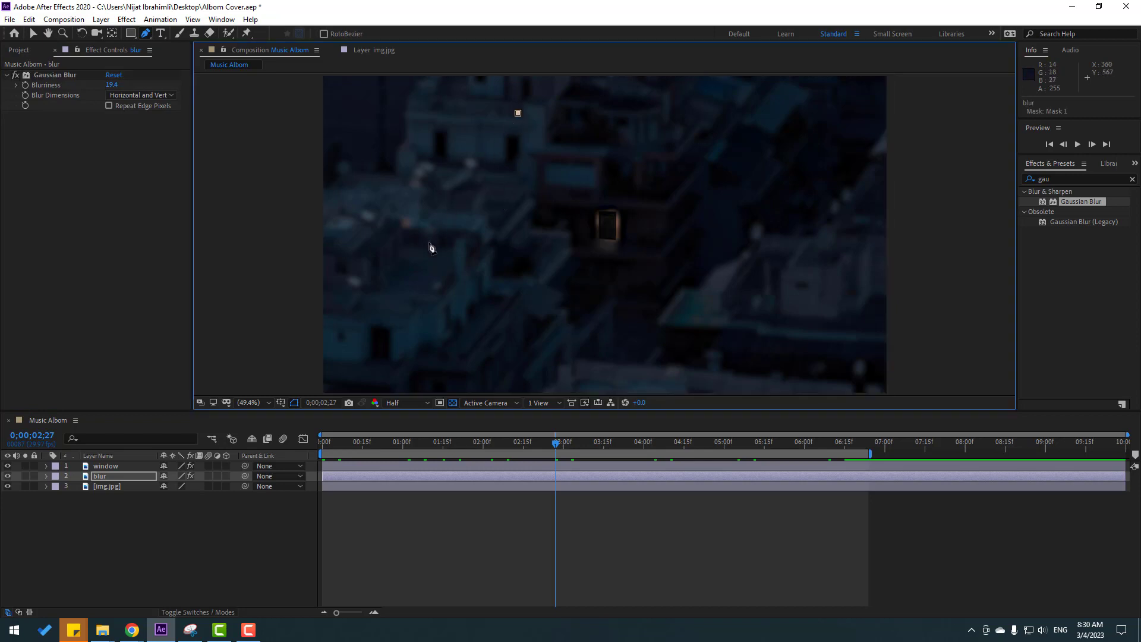
pyautogui.moveTo(428, 242); pyautogui.dragTo(426, 249)
pyautogui.click(468, 344)
pyautogui.moveTo(690, 308); pyautogui.dragTo(700, 298)
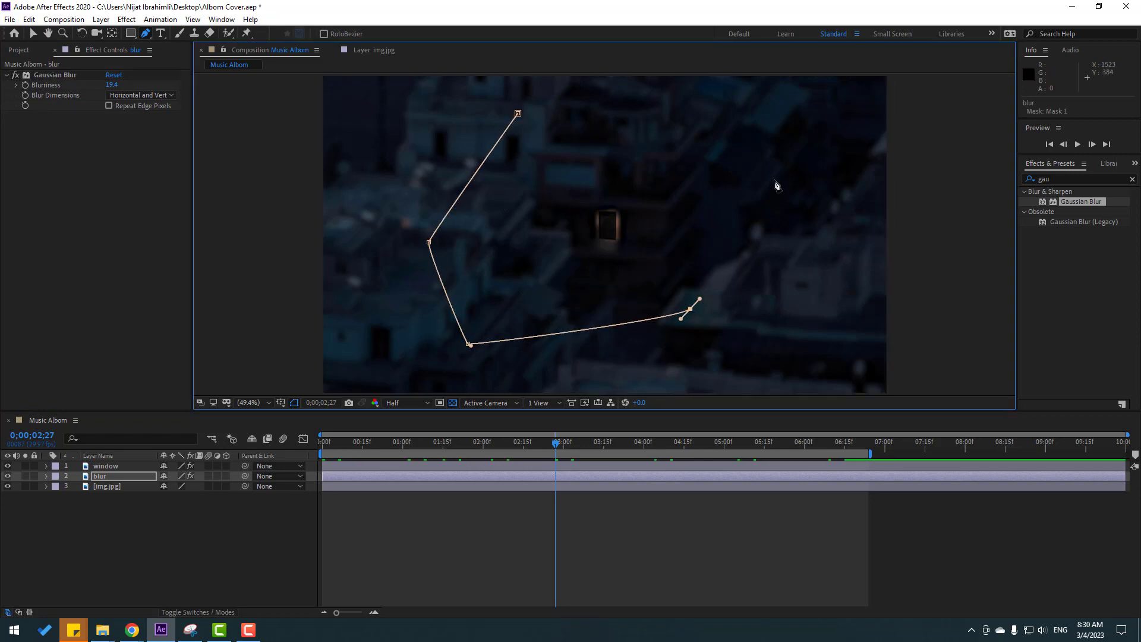
pyautogui.moveTo(772, 166); pyautogui.dragTo(770, 158)
pyautogui.moveTo(640, 109); pyautogui.dragTo(659, 107)
pyautogui.click(518, 113)
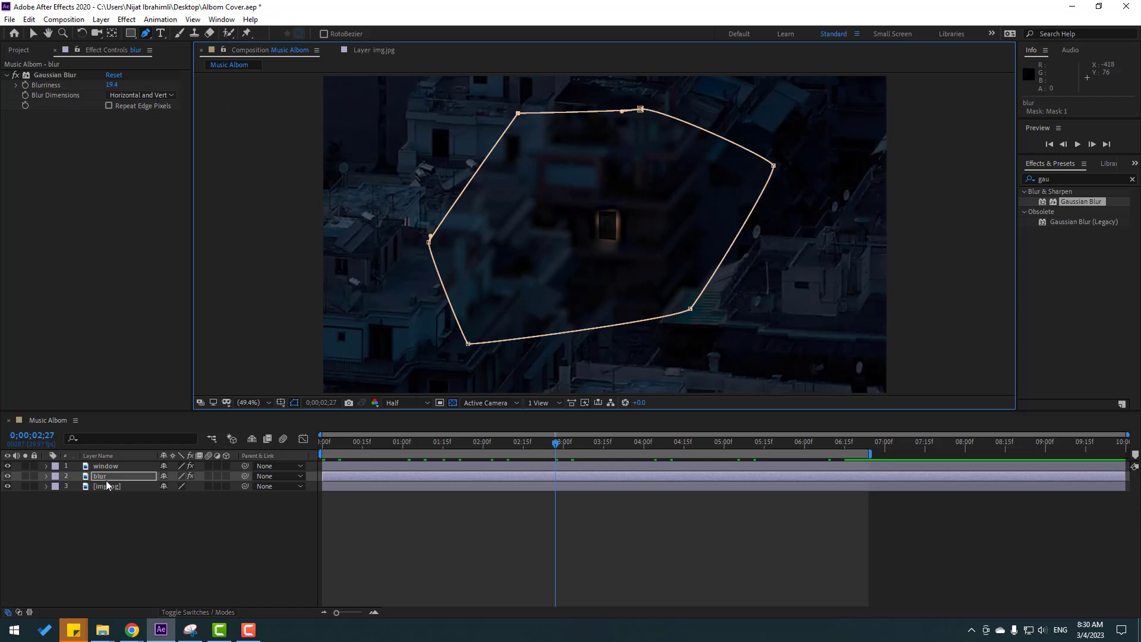
# Invert the "blur" layer's mask, set its Mask Feather to 158 pixels and deselect the layer.
pyautogui.press('m')
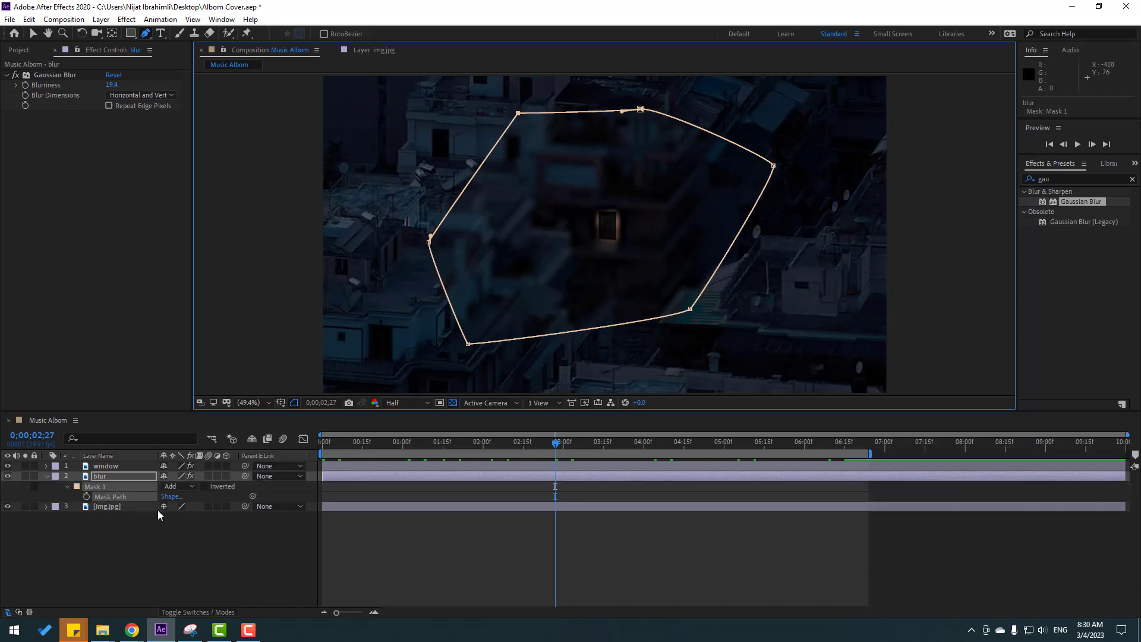
pyautogui.click(203, 486)
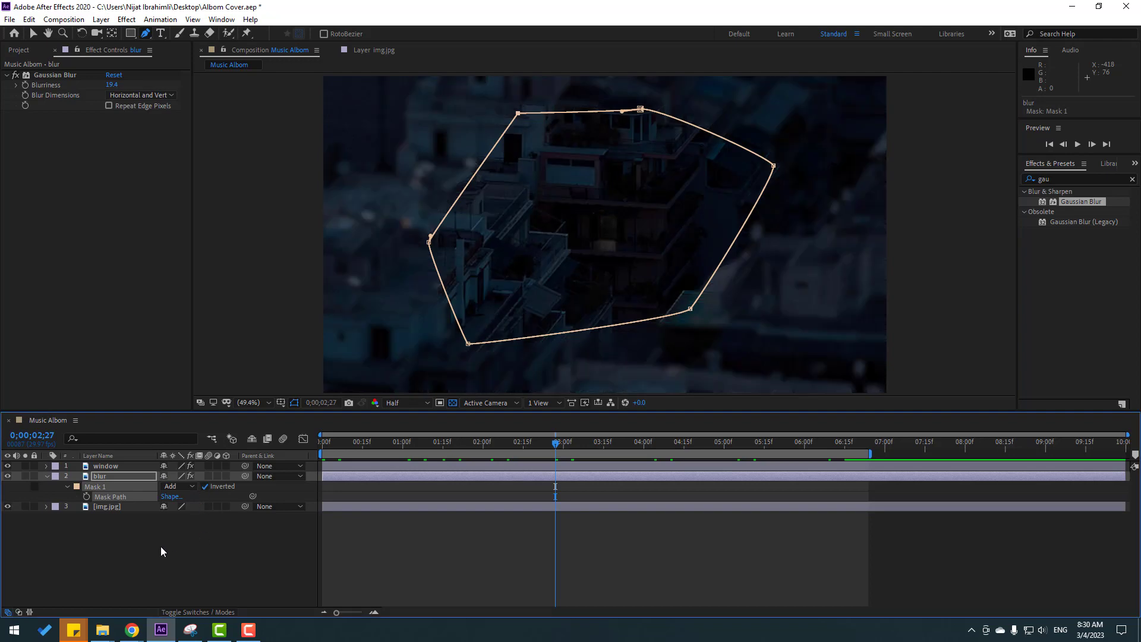
pyautogui.click(68, 487)
pyautogui.click(67, 487)
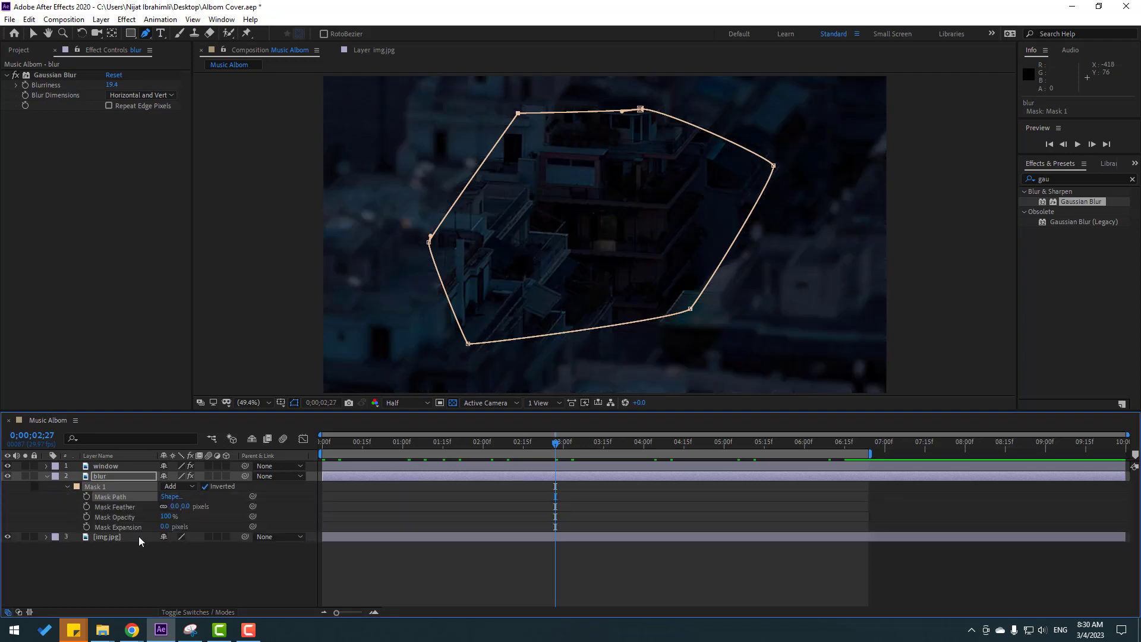
pyautogui.scroll(1, 520, 341)
pyautogui.hotkey('ctrl', 'shift', 'a')
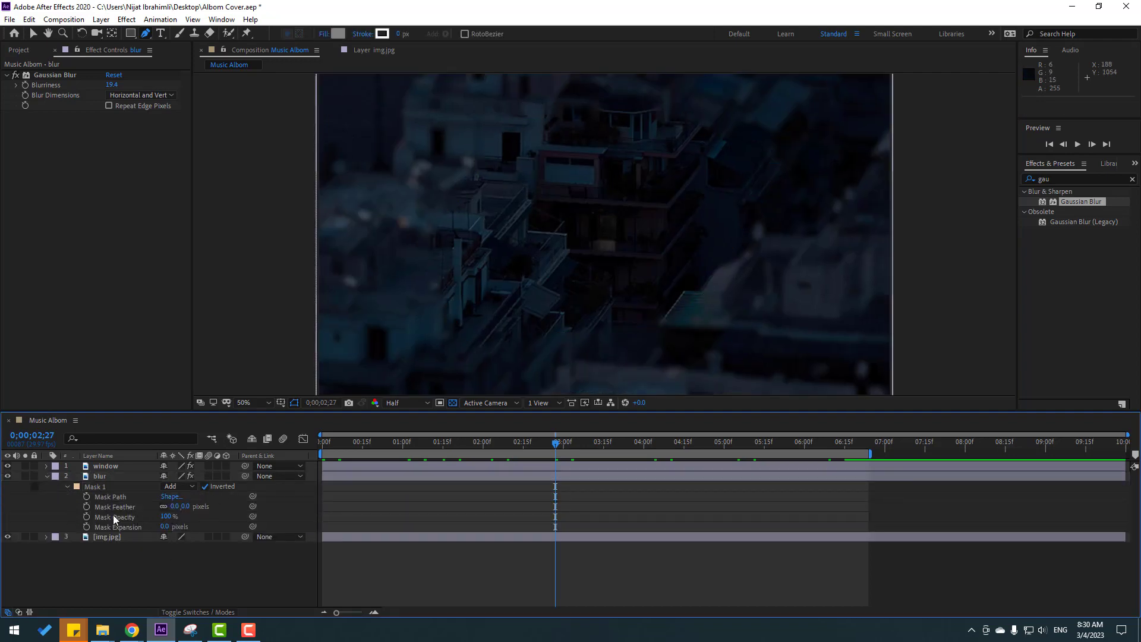
pyautogui.moveTo(173, 507); pyautogui.dragTo(244, 492)
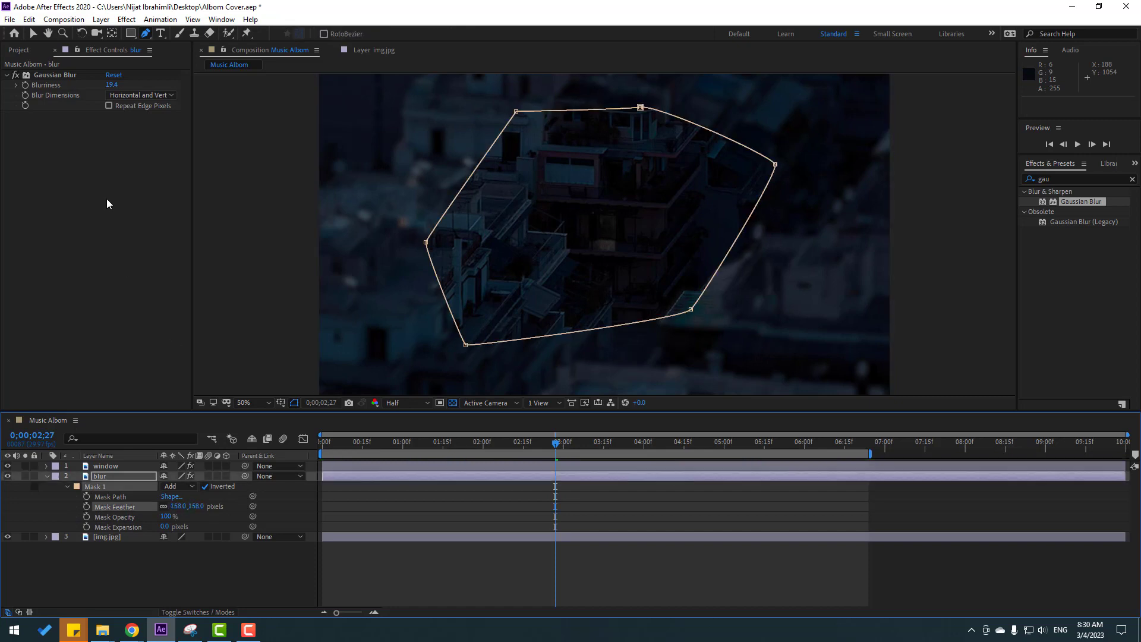
pyautogui.click(30, 31)
pyautogui.click(158, 590)
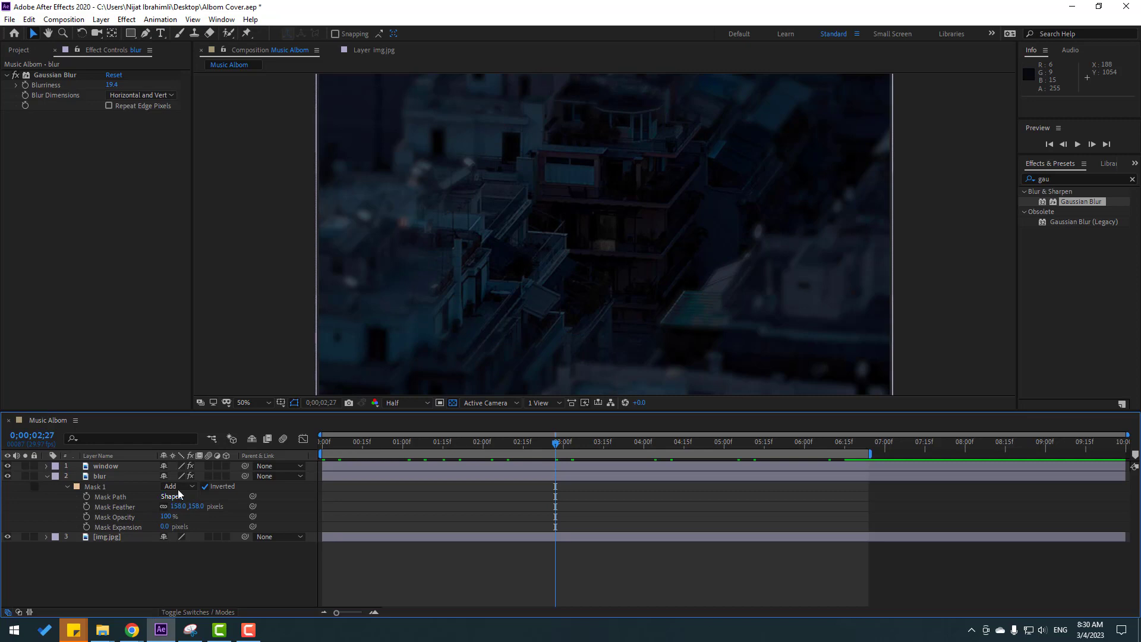
# Play back the animation with the blurred surroundings and hide the "blur" layer.
pyautogui.press('space')
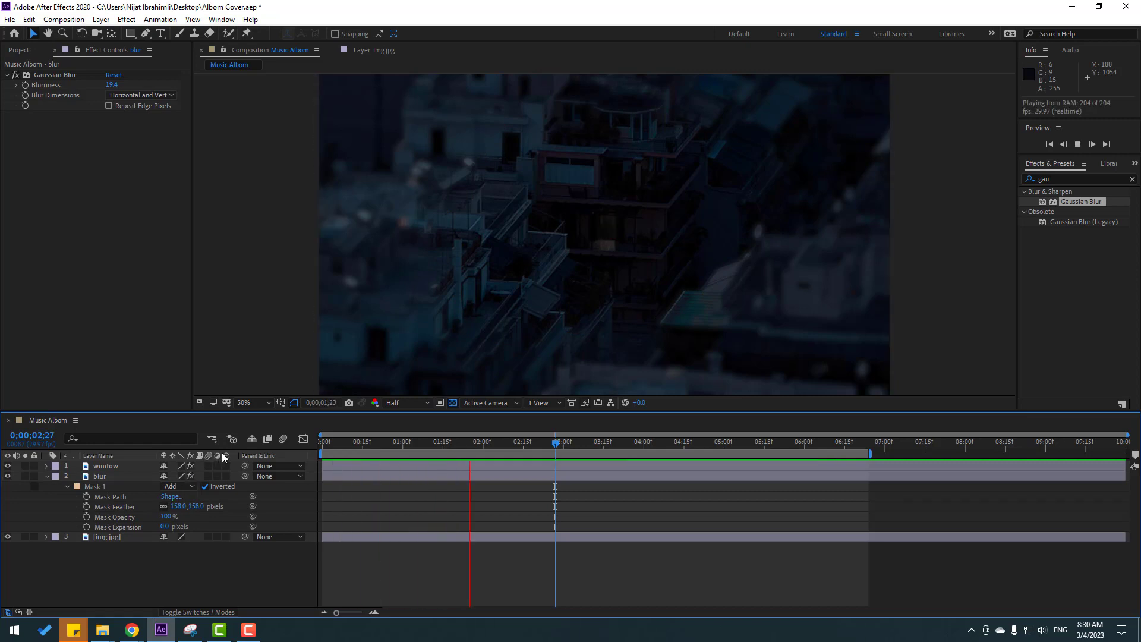
pyautogui.click(7, 475)
pyautogui.press('space')
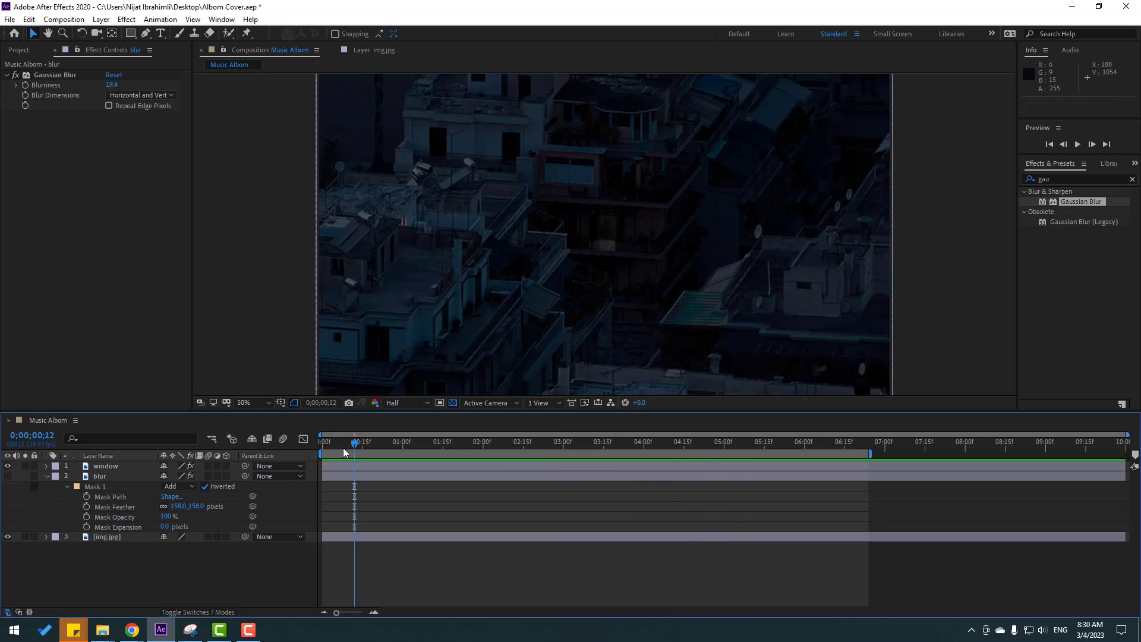
# Add a null object to the composition, center its anchor point within it and keep the null layer selected.
pyautogui.rightClick(122, 542)
pyautogui.moveTo(201, 409)
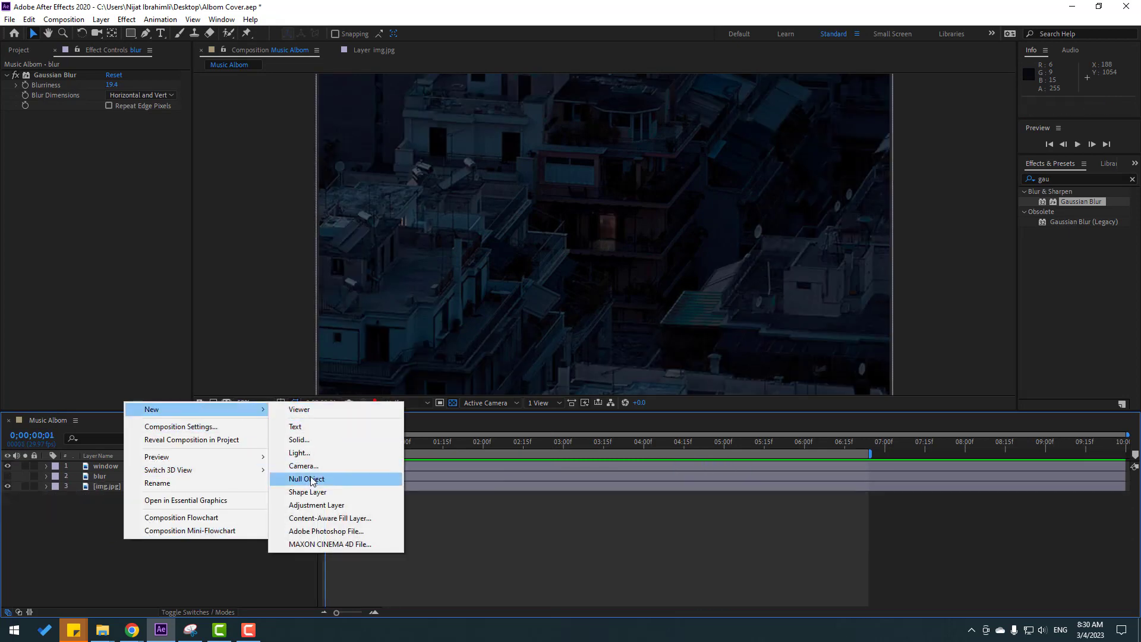
pyautogui.click(333, 479)
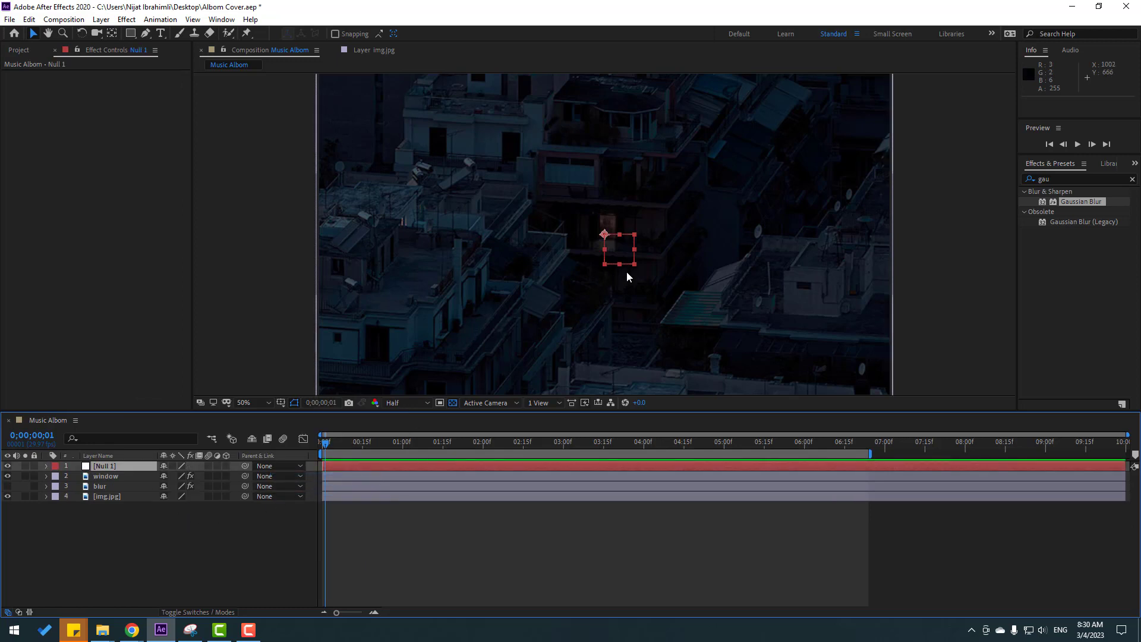
pyautogui.click(112, 34)
pyautogui.hotkey('ctrl', 'alt', 'Home')
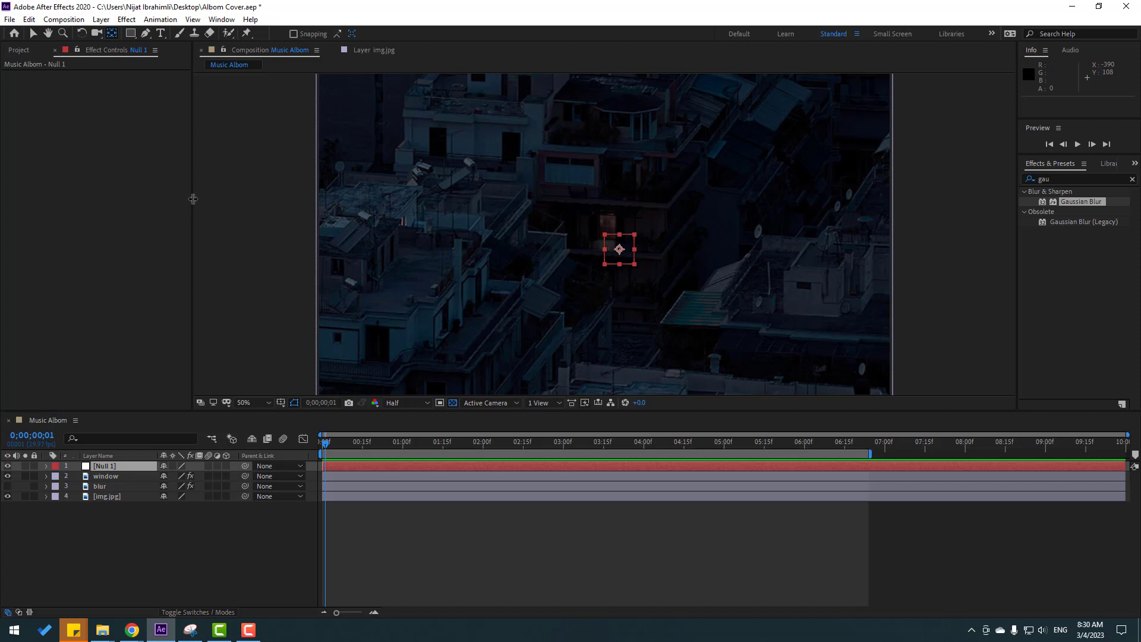
pyautogui.click(34, 34)
pyautogui.click(108, 470)
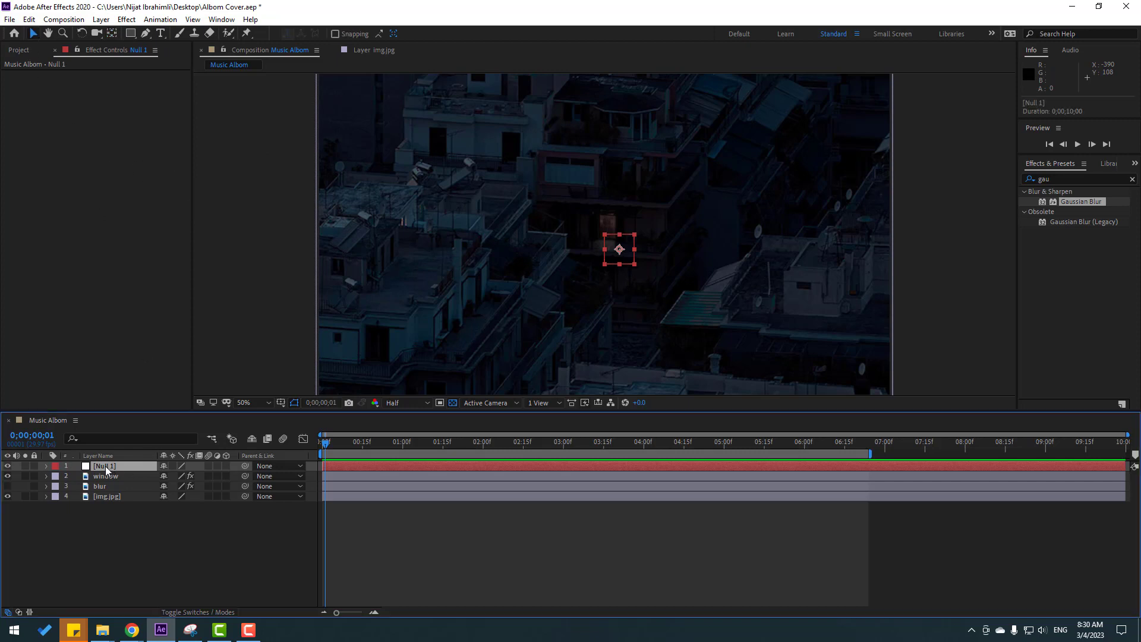
# Rename the null object layer "Camera" and make the "blur" layer visible again.
pyautogui.press('Return')
pyautogui.write('Camera')
pyautogui.click(112, 486)
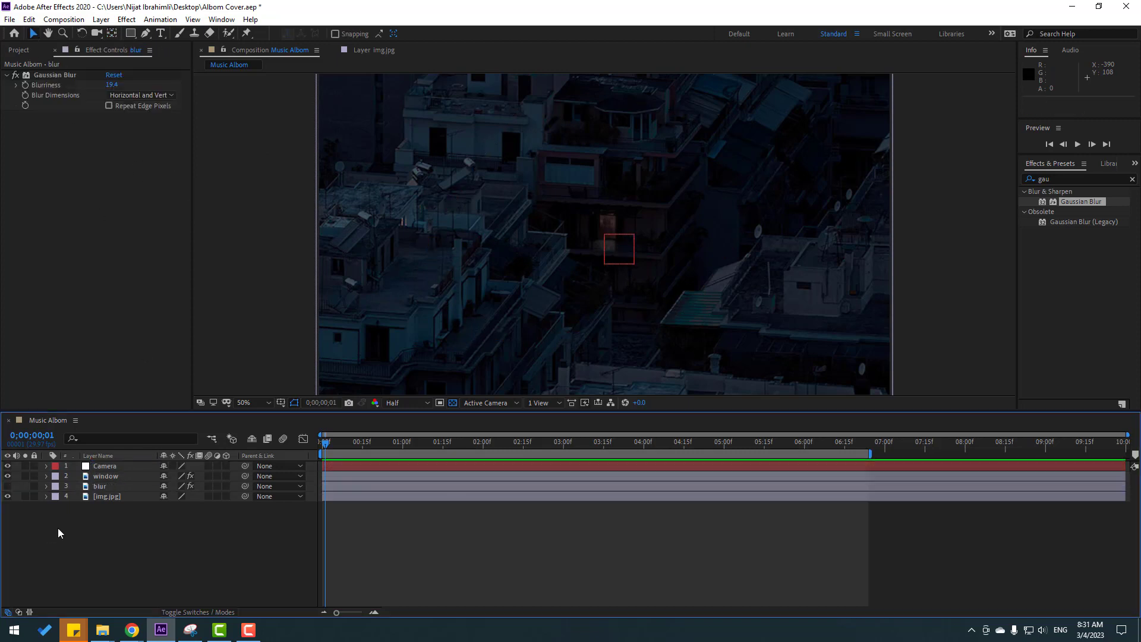
pyautogui.click(7, 486)
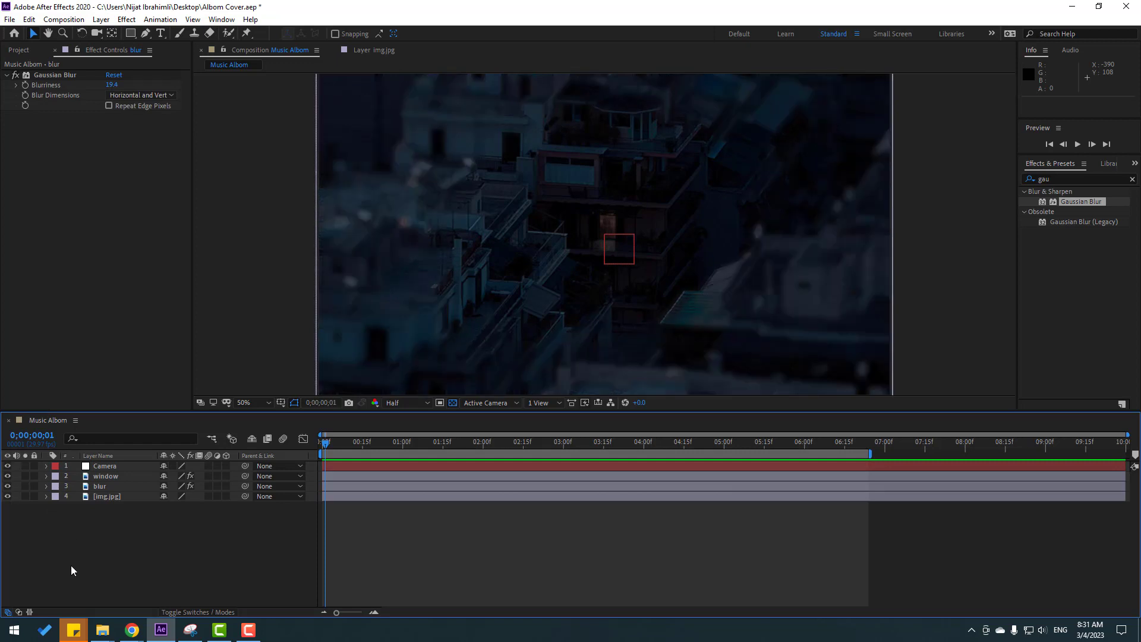
# Parent the "window", "blur" and img.jpg layers to the Camera null and clear the selection.
pyautogui.moveTo(71, 542); pyautogui.dragTo(95, 474)
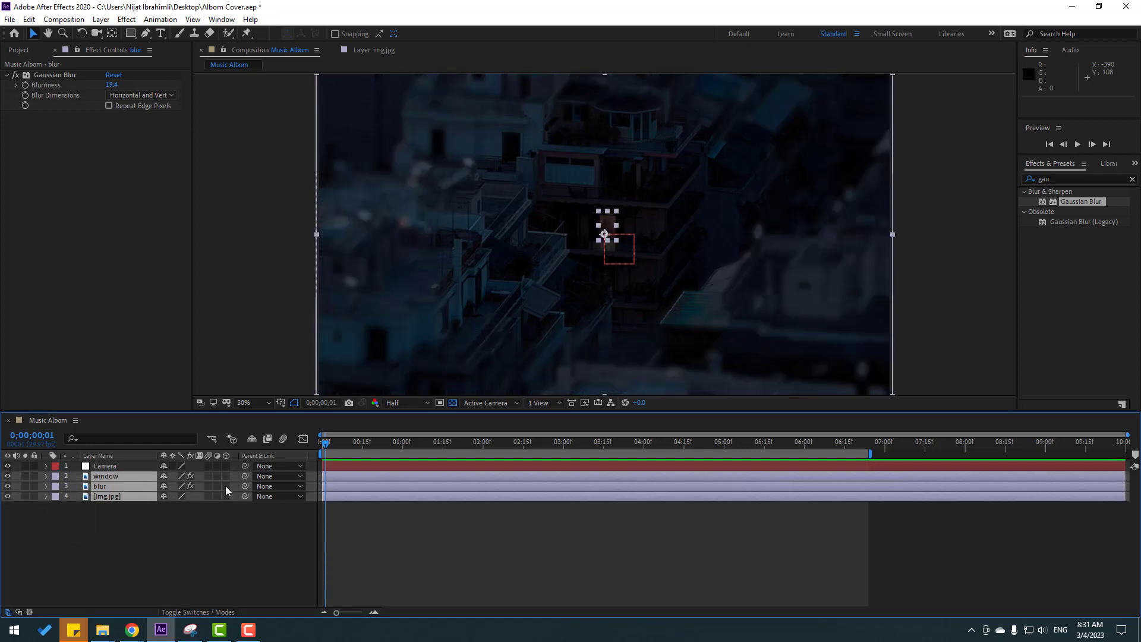
pyautogui.moveTo(243, 480); pyautogui.dragTo(105, 467)
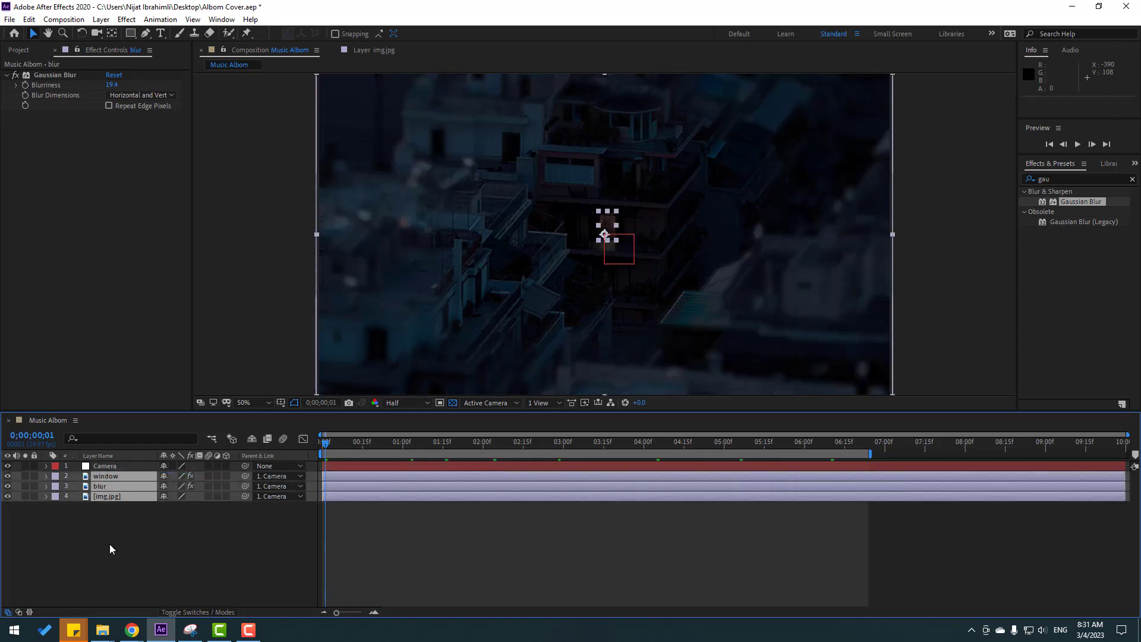
pyautogui.click(110, 547)
# Keyframe the Camera null's Scale at 100% on the first frame and 120% at 0;00;06;24, and play back the zoom.
pyautogui.click(102, 466)
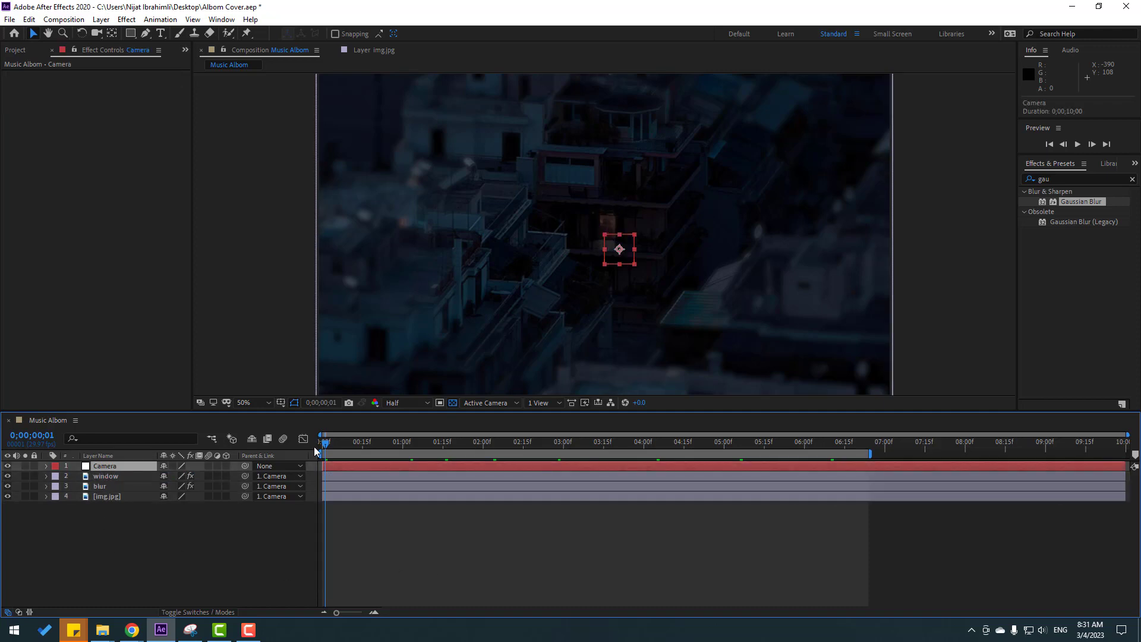
pyautogui.click(317, 446)
pyautogui.press('s')
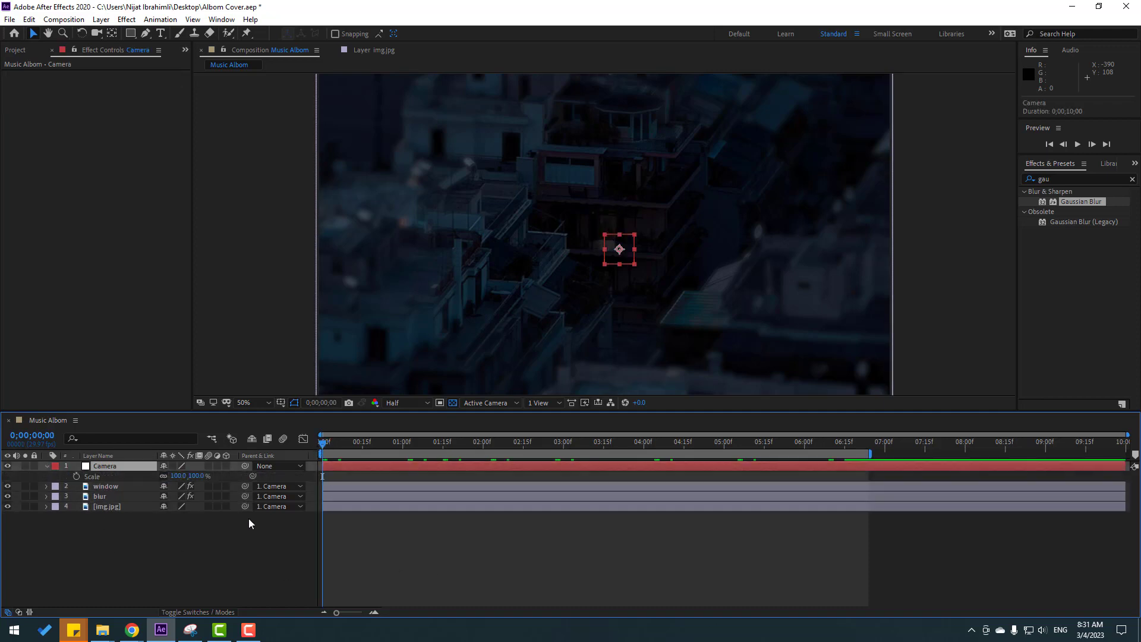
pyautogui.click(76, 476)
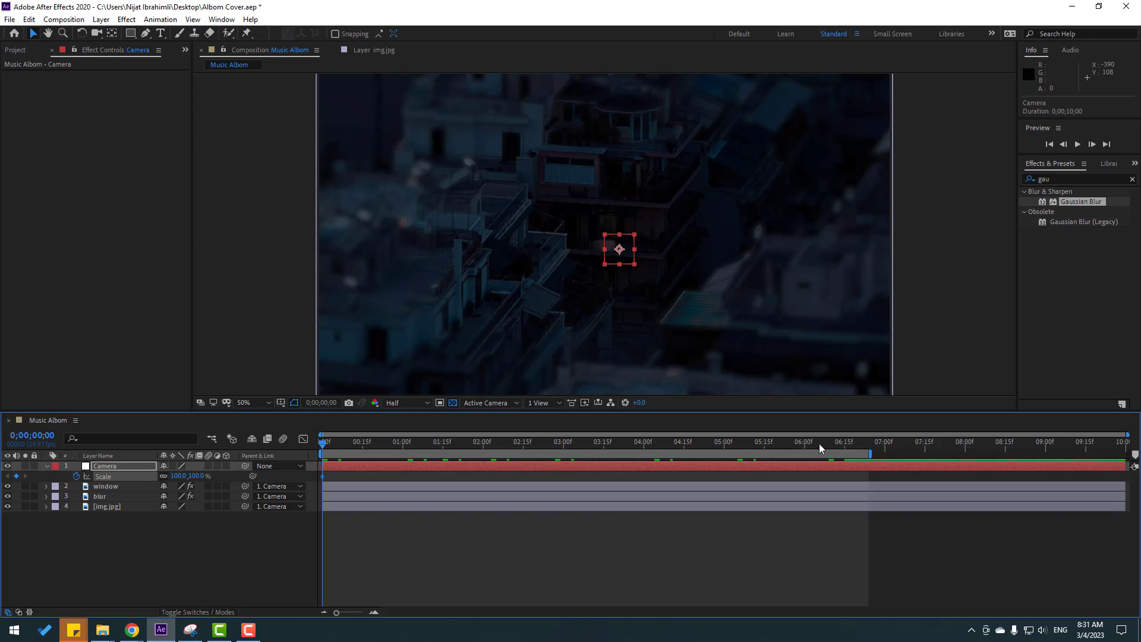
pyautogui.moveTo(819, 444); pyautogui.dragTo(869, 440)
pyautogui.moveTo(180, 476); pyautogui.dragTo(195, 477)
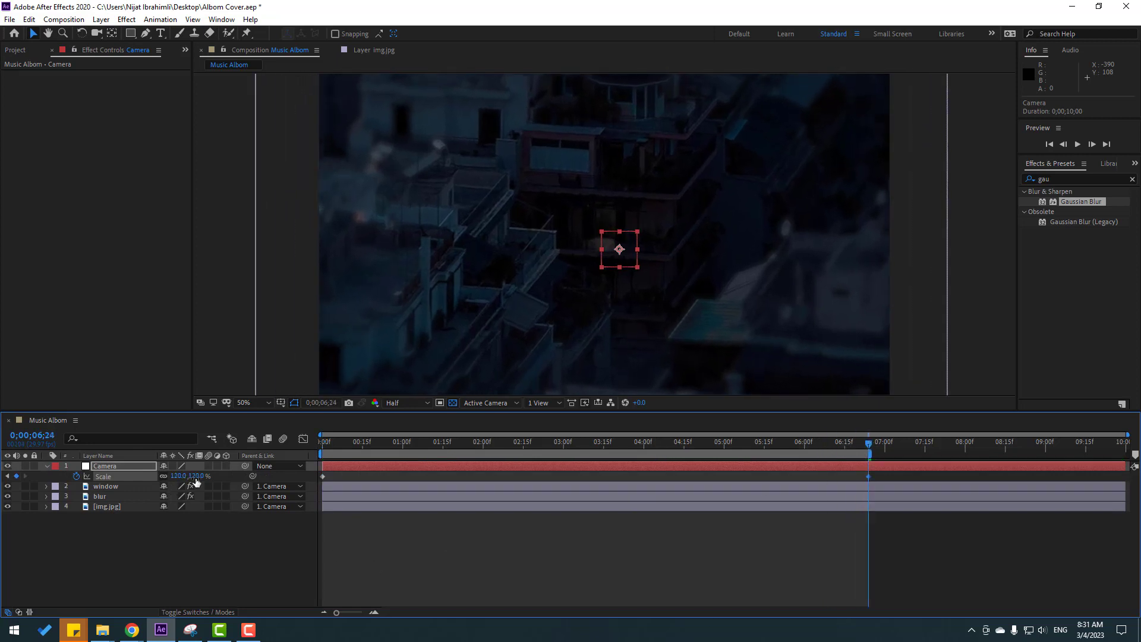
pyautogui.press('space')
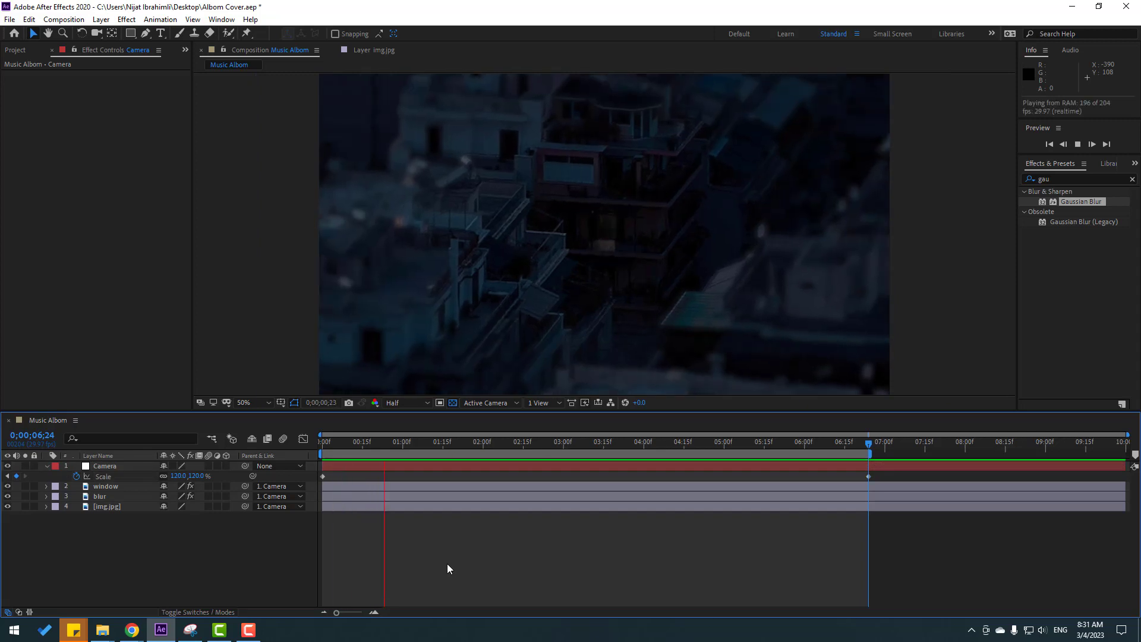
pyautogui.press('space')
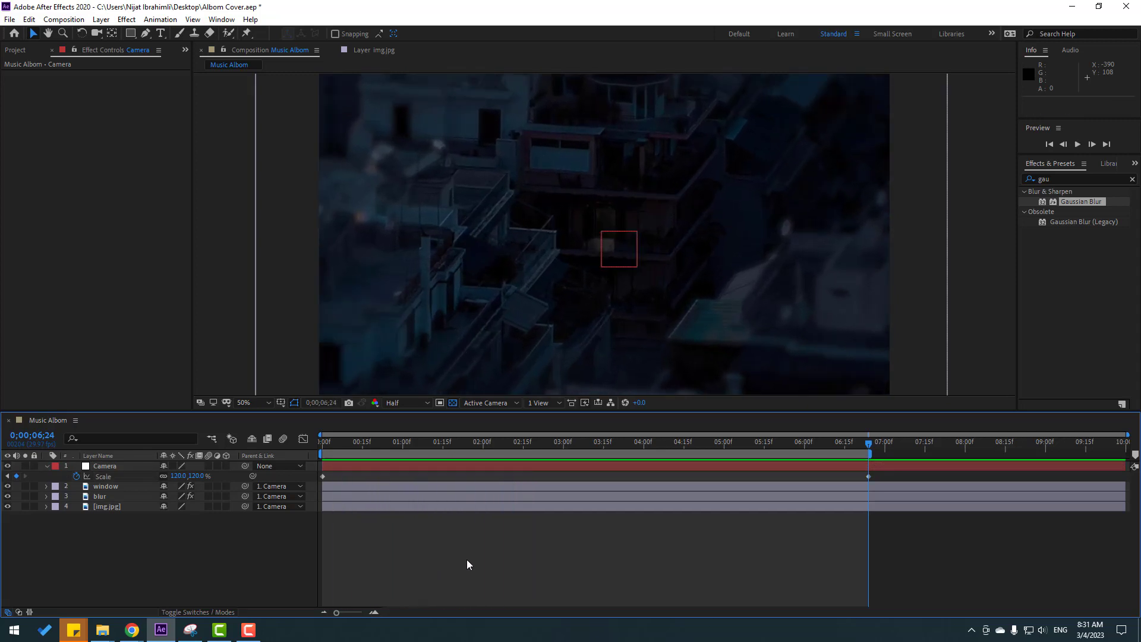
# Set the Camera null's ending Scale keyframe to 110% and play back the gentler zoom.
pyautogui.click(178, 476)
pyautogui.write('110')
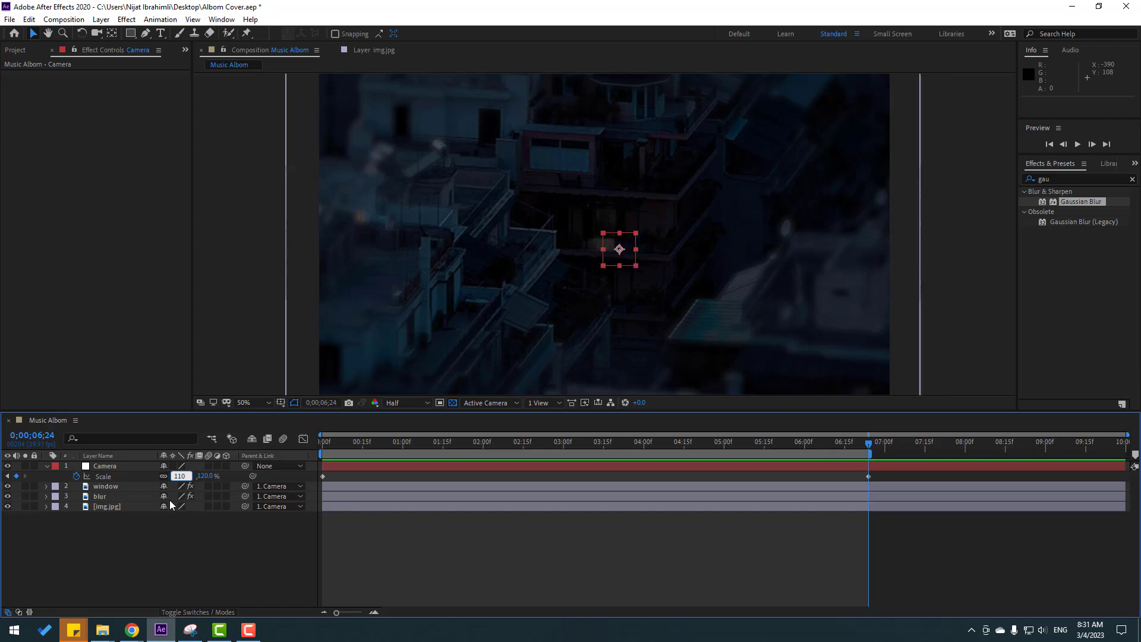
pyautogui.press('Return')
pyautogui.press('space')
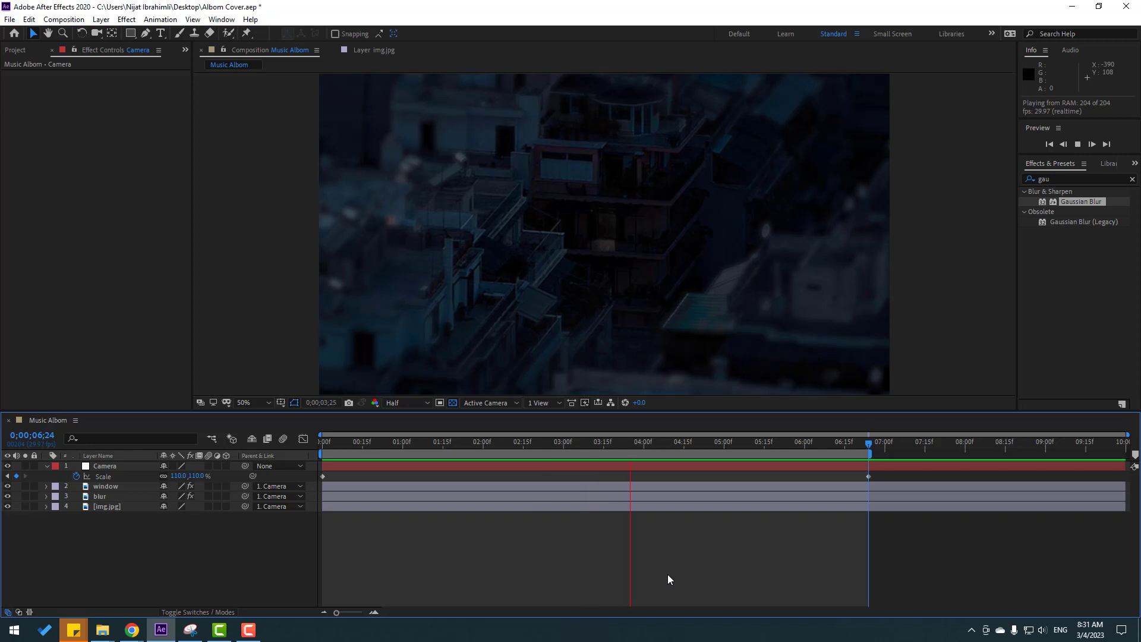
pyautogui.press('space')
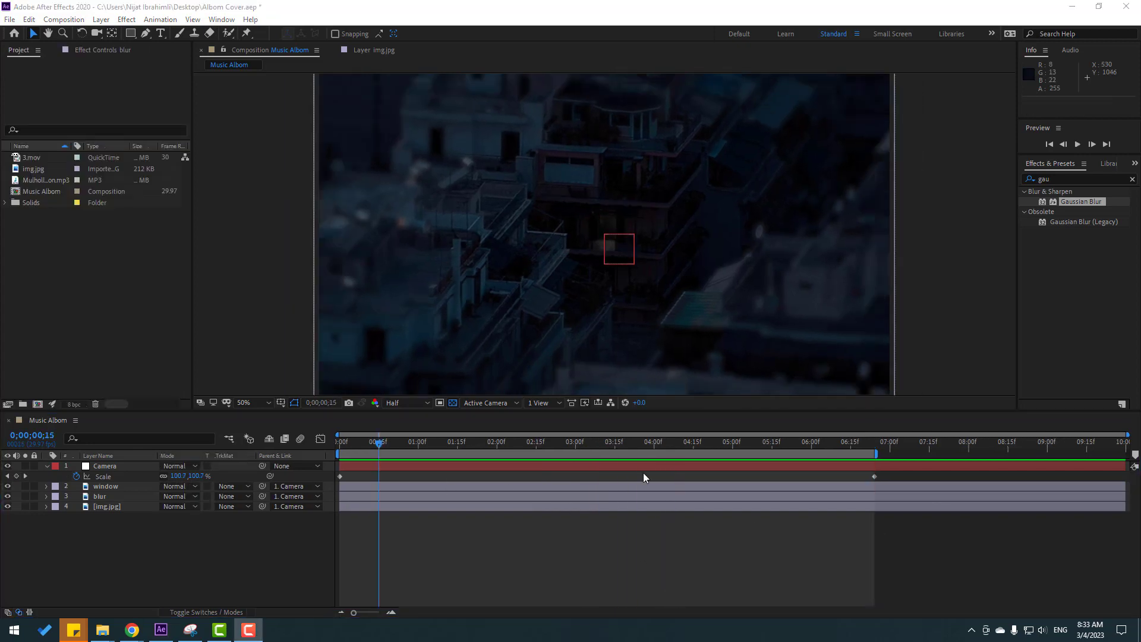
# Add 3.mov as the top layer and inspect it soloed with the transparency grid off, ending at the first frame with solo disabled.
pyautogui.click(29, 159)
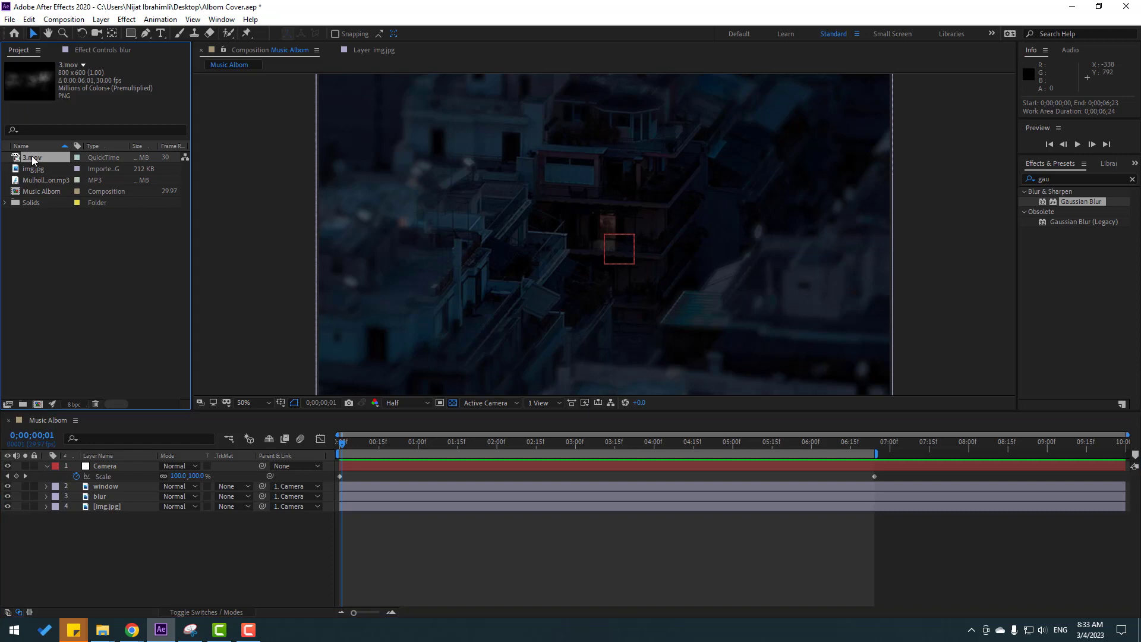
pyautogui.moveTo(32, 160); pyautogui.dragTo(113, 464)
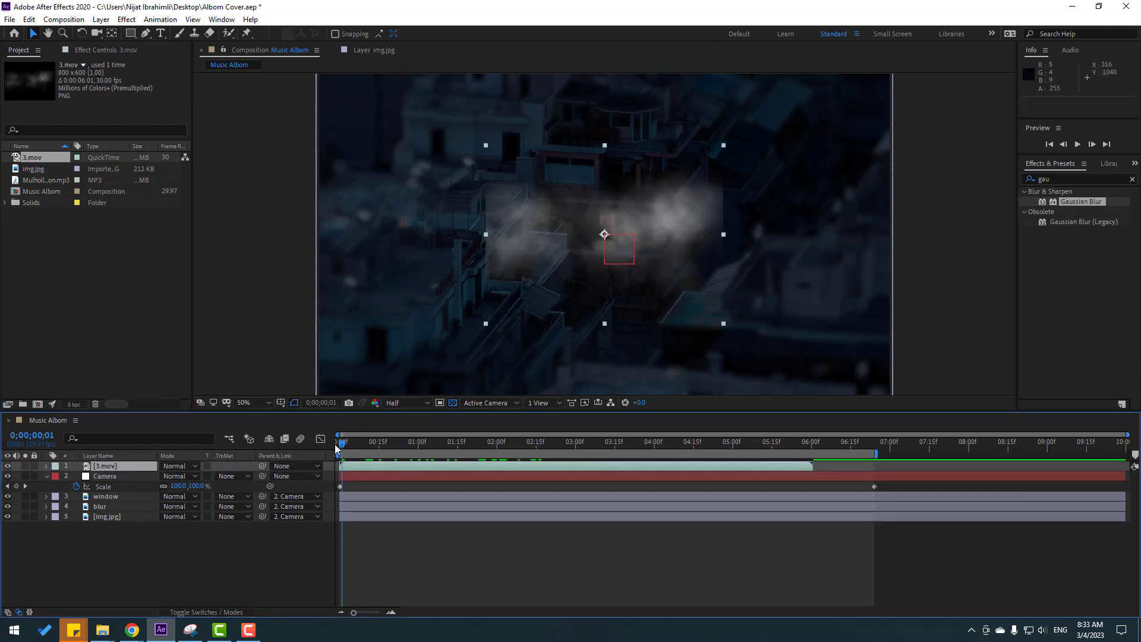
pyautogui.click(25, 466)
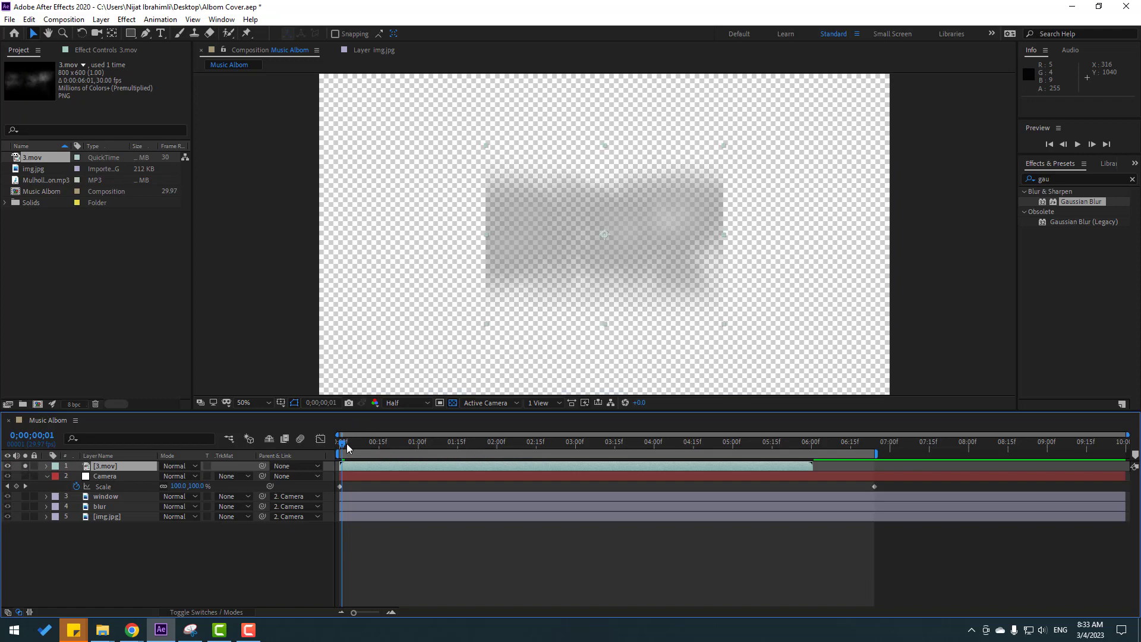
pyautogui.moveTo(342, 454); pyautogui.dragTo(478, 447)
pyautogui.click(439, 403)
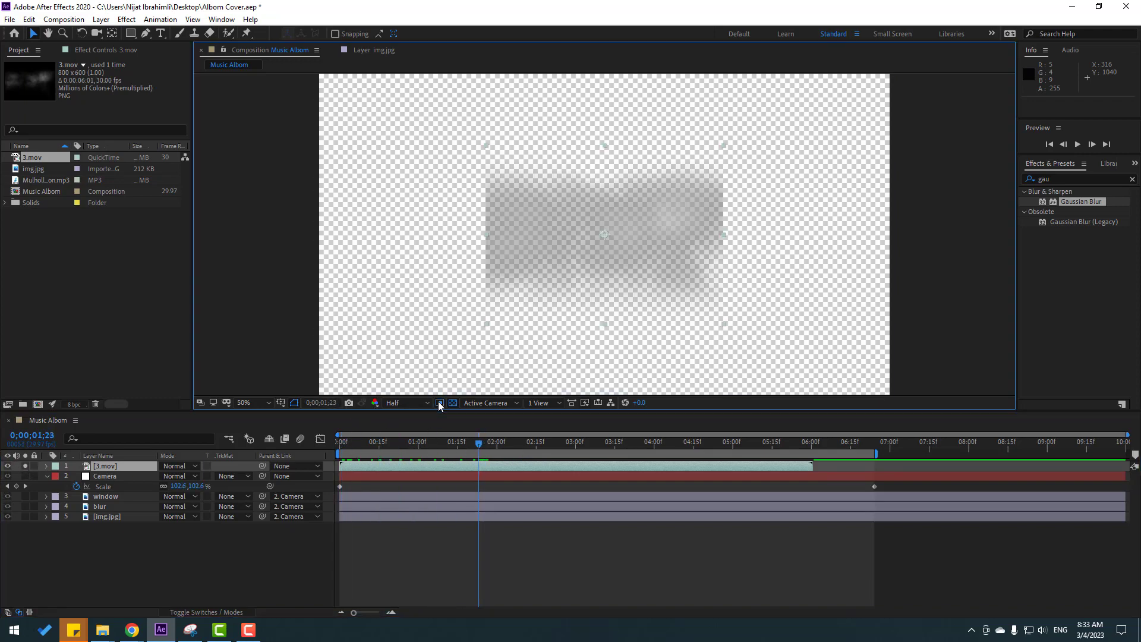
pyautogui.click(453, 403)
pyautogui.moveTo(340, 451)
pyautogui.mouseDown()
pyautogui.moveTo(645, 443)
pyautogui.moveTo(340, 451)
pyautogui.mouseUp()
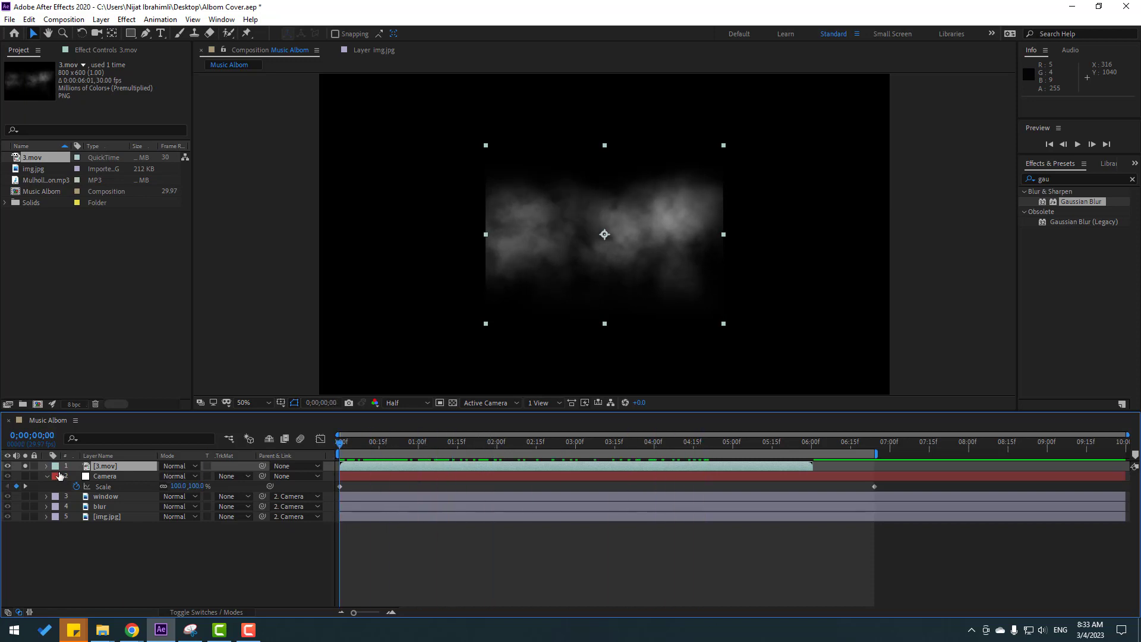
pyautogui.click(27, 467)
# Scale the 3.mov smoke layer to 244% and set its blending mode to Screen.
pyautogui.press('s')
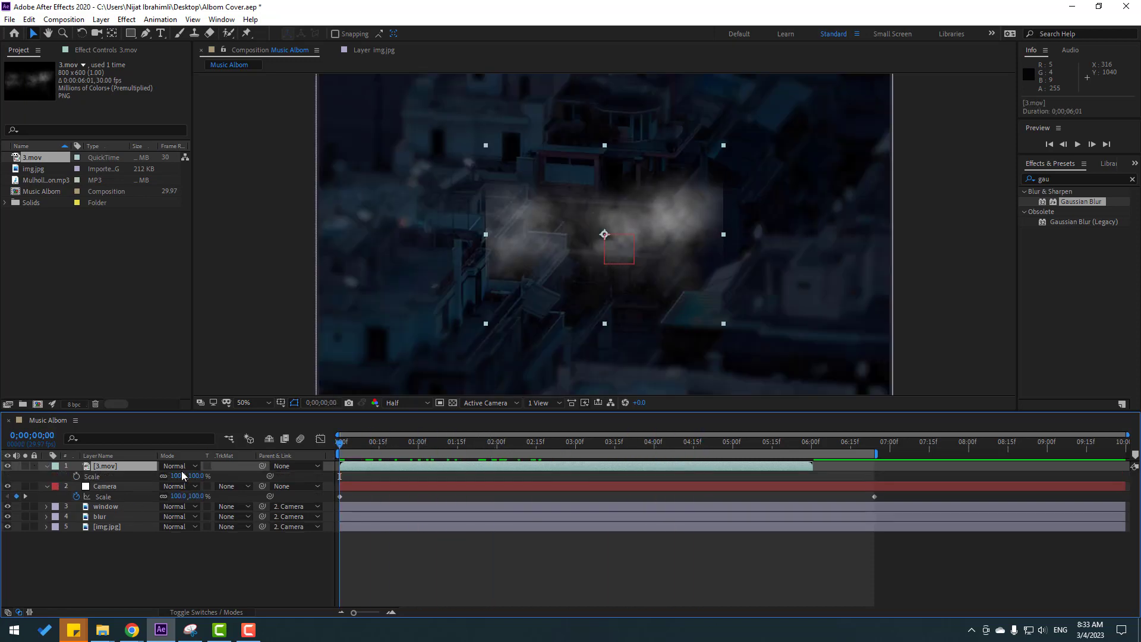
pyautogui.moveTo(179, 475); pyautogui.dragTo(252, 463)
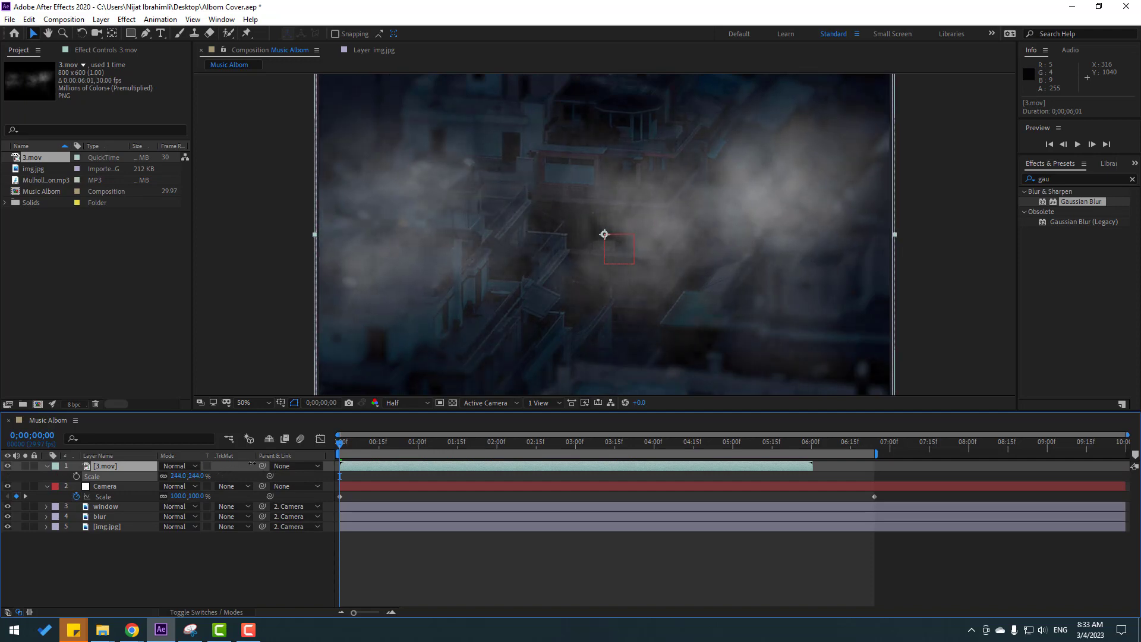
pyautogui.click(178, 465)
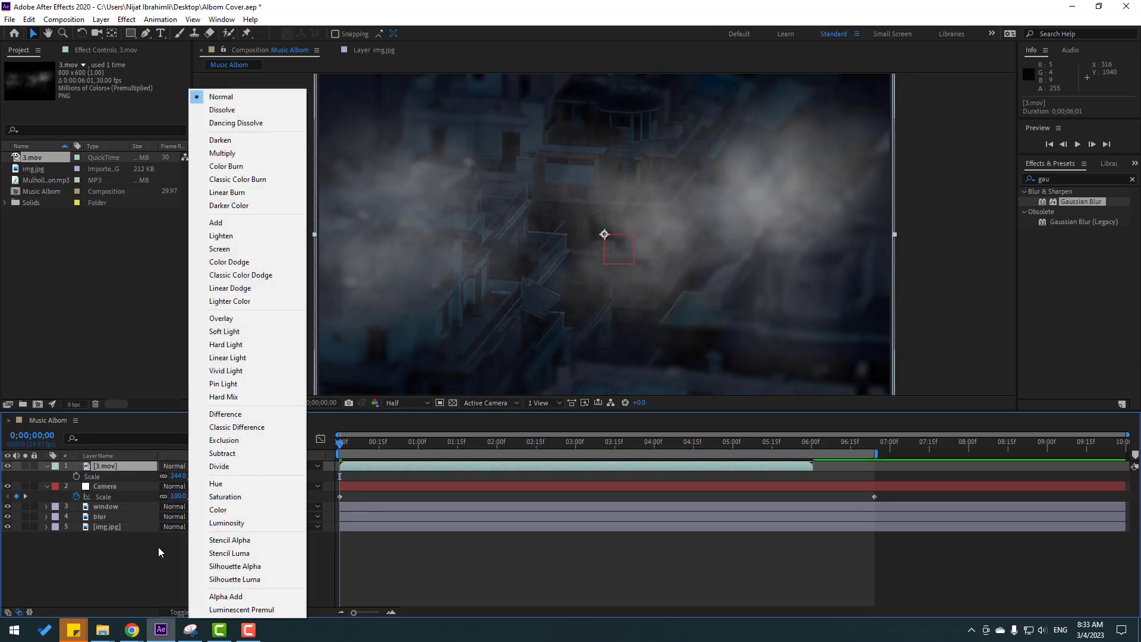
pyautogui.click(158, 547)
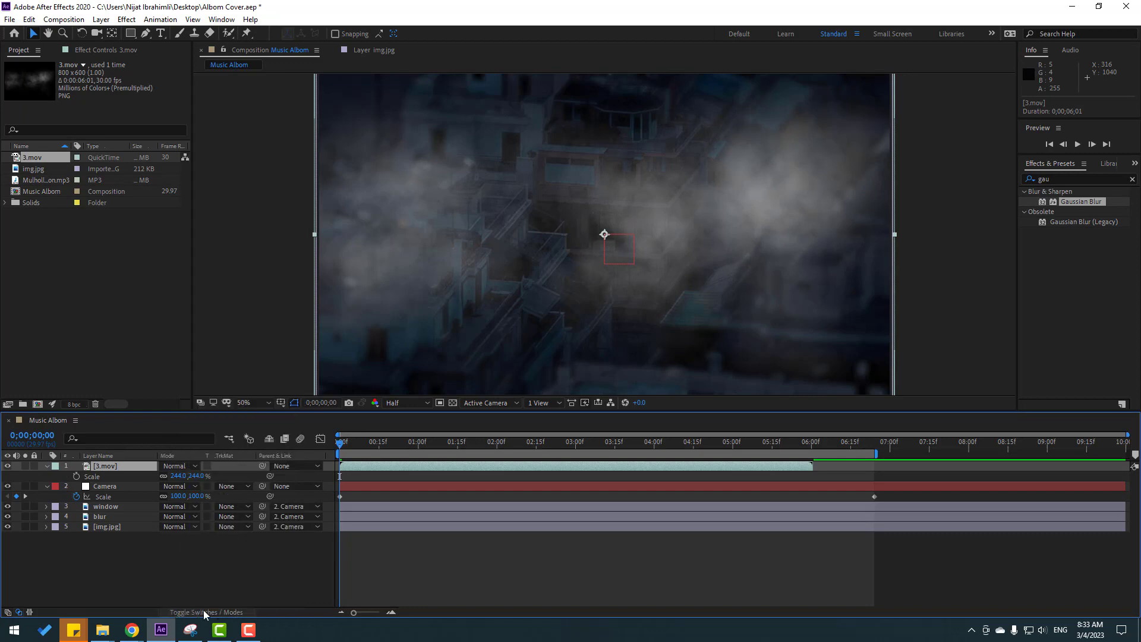
pyautogui.click(176, 466)
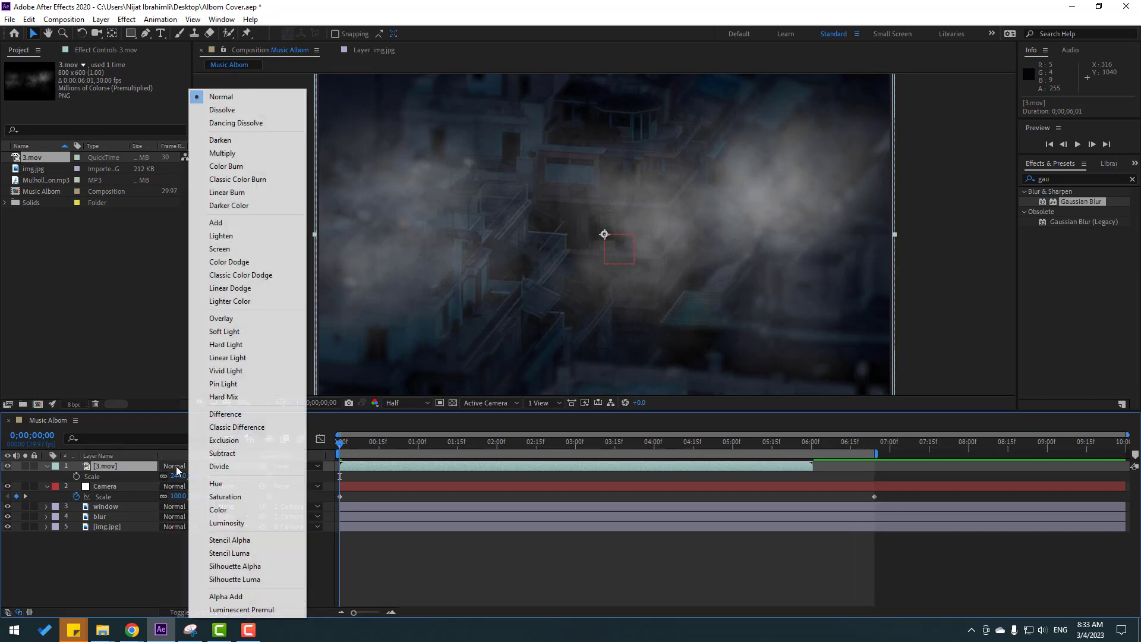
pyautogui.click(218, 249)
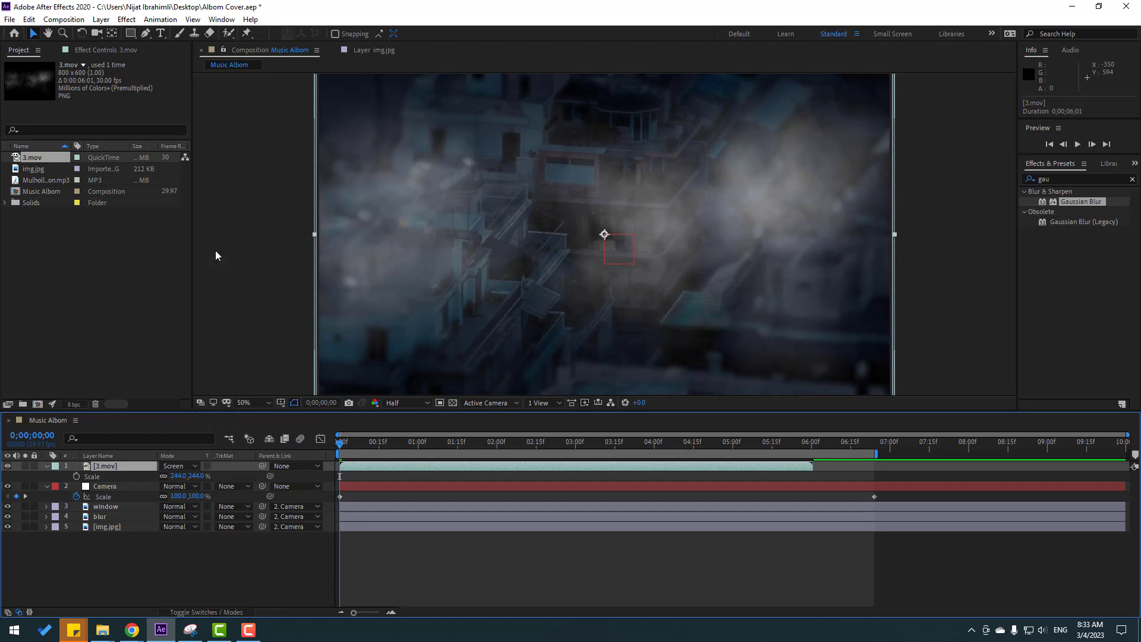
# Lower the 3.mov smoke layer's Opacity to 50%.
pyautogui.press('t')
pyautogui.moveTo(156, 479); pyautogui.dragTo(139, 480)
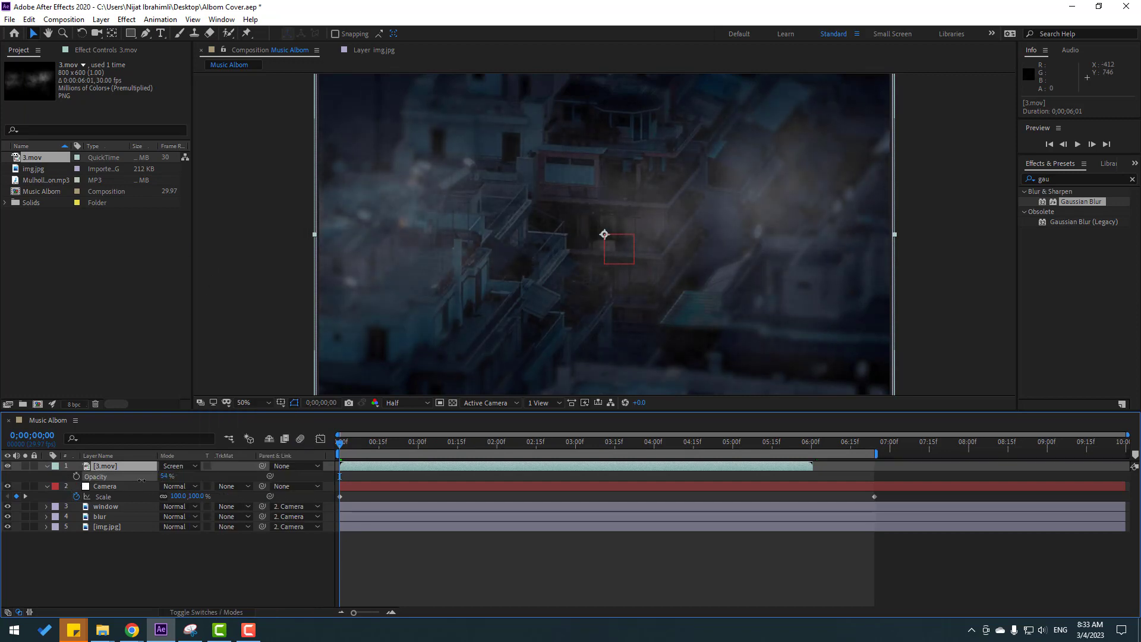
pyautogui.click(172, 478)
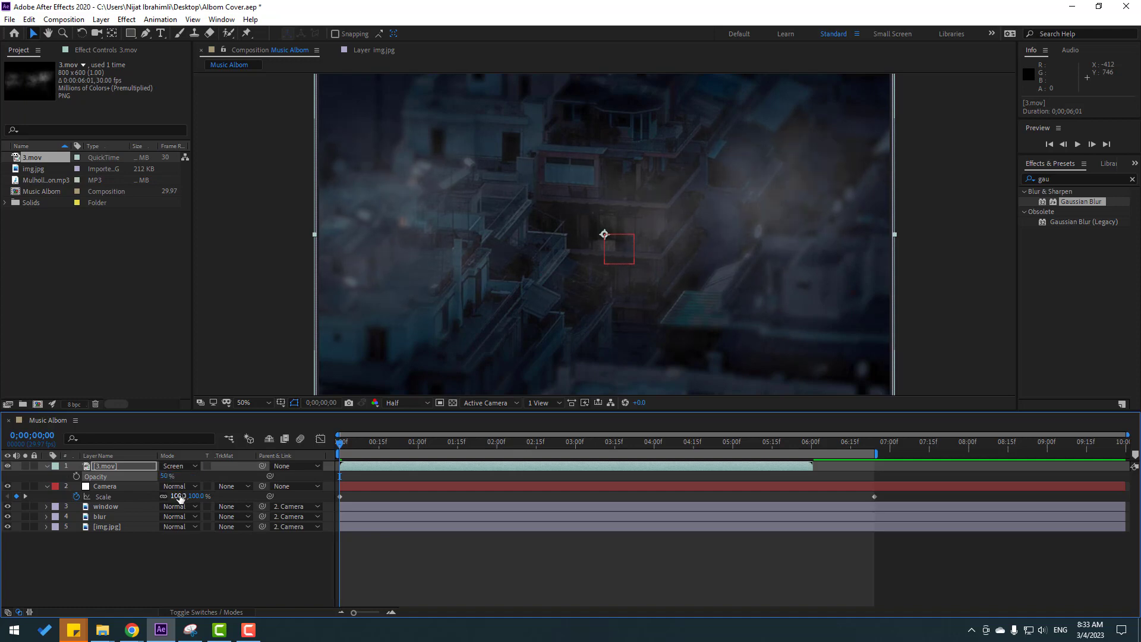
# Apply Hue/Saturation to the 3.mov layer and colorize it with Hue 1x+197°, Saturation 45 and Lightness -20.
pyautogui.click(1066, 181)
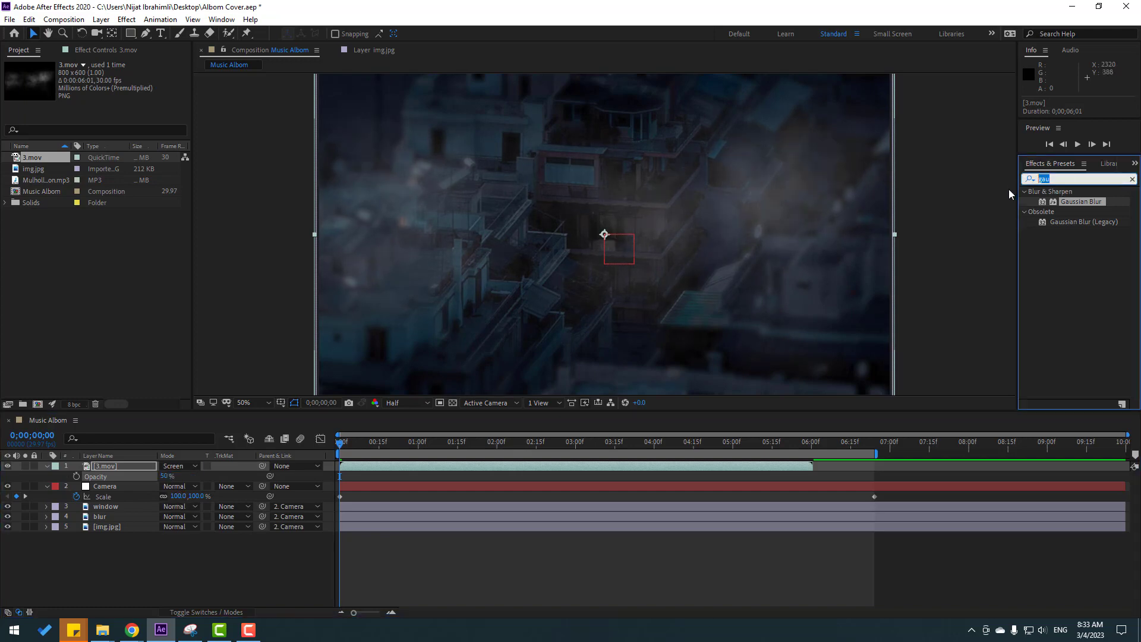
pyautogui.write('hue')
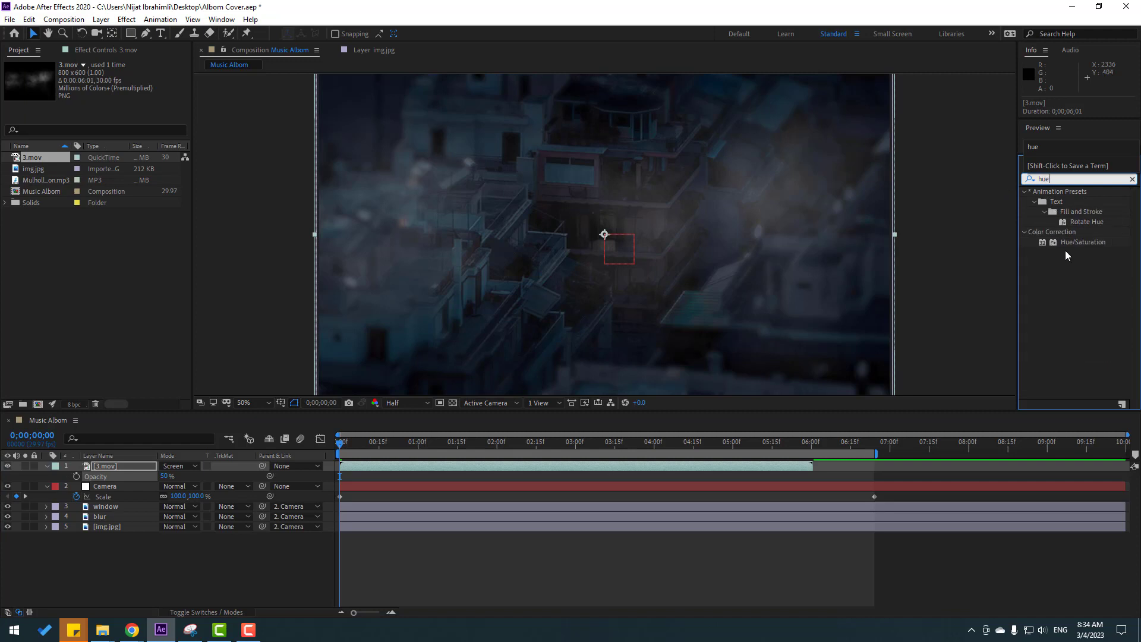
pyautogui.moveTo(1083, 242); pyautogui.dragTo(109, 466)
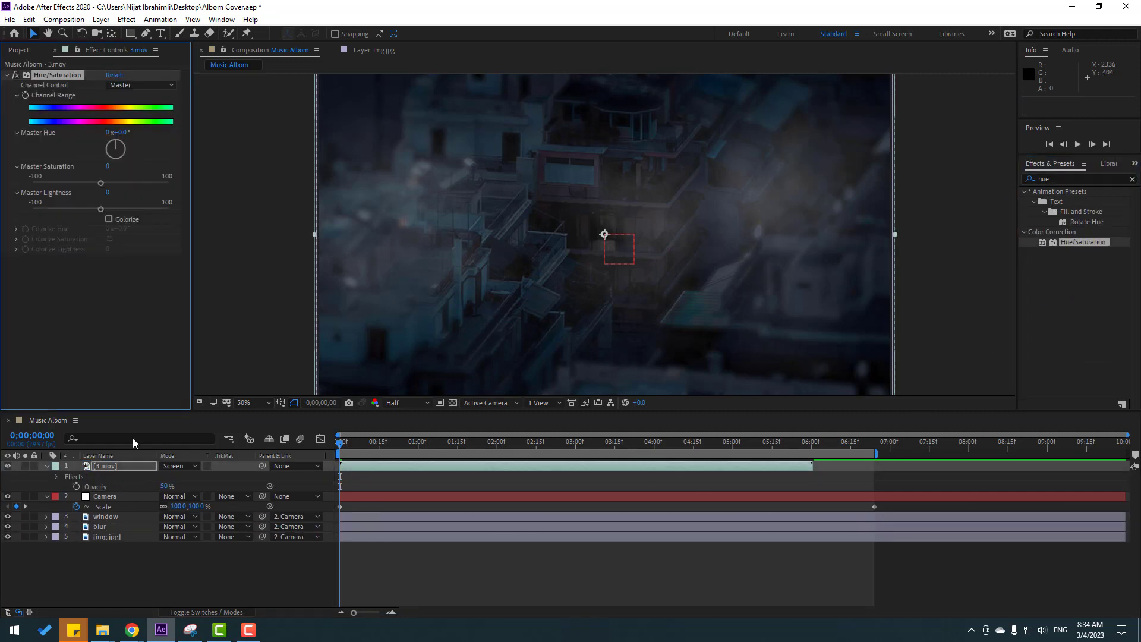
pyautogui.click(109, 218)
pyautogui.moveTo(109, 240); pyautogui.dragTo(136, 228)
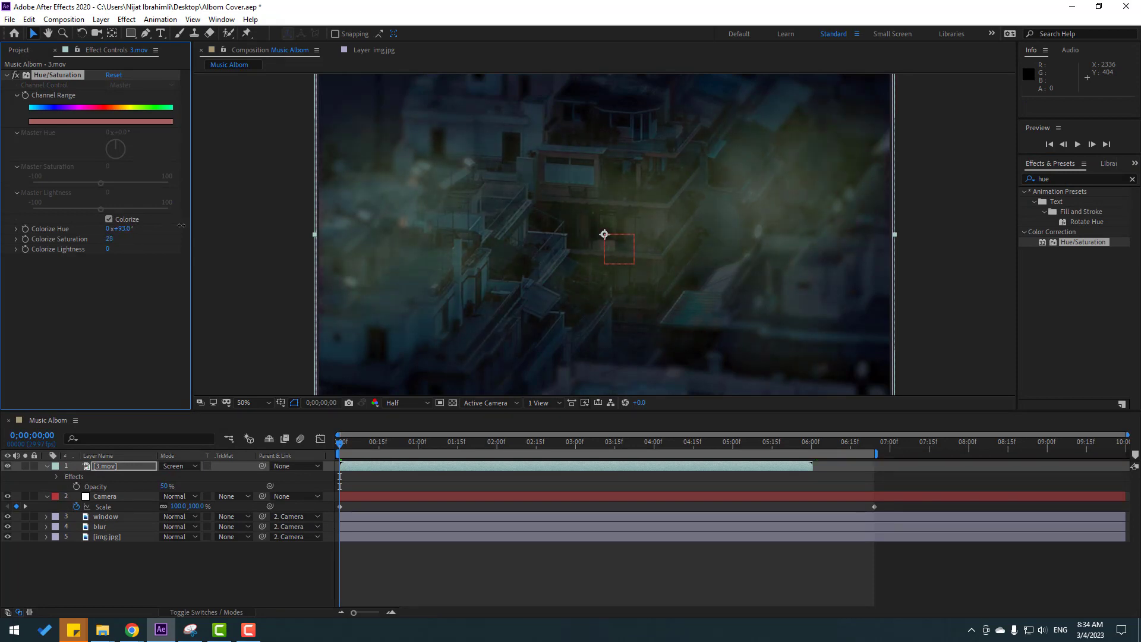
pyautogui.moveTo(217, 221); pyautogui.dragTo(99, 246)
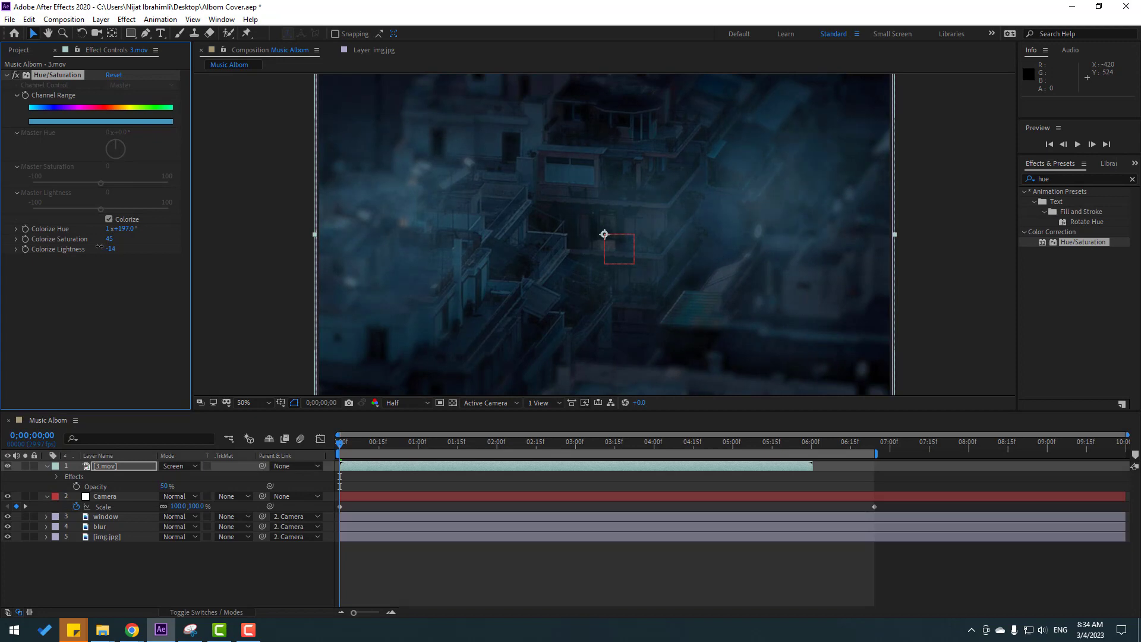
# Play back the composition with the tinted smoke and collapse the properties of the 3.mov and Camera layers.
pyautogui.click(411, 568)
pyautogui.press('space')
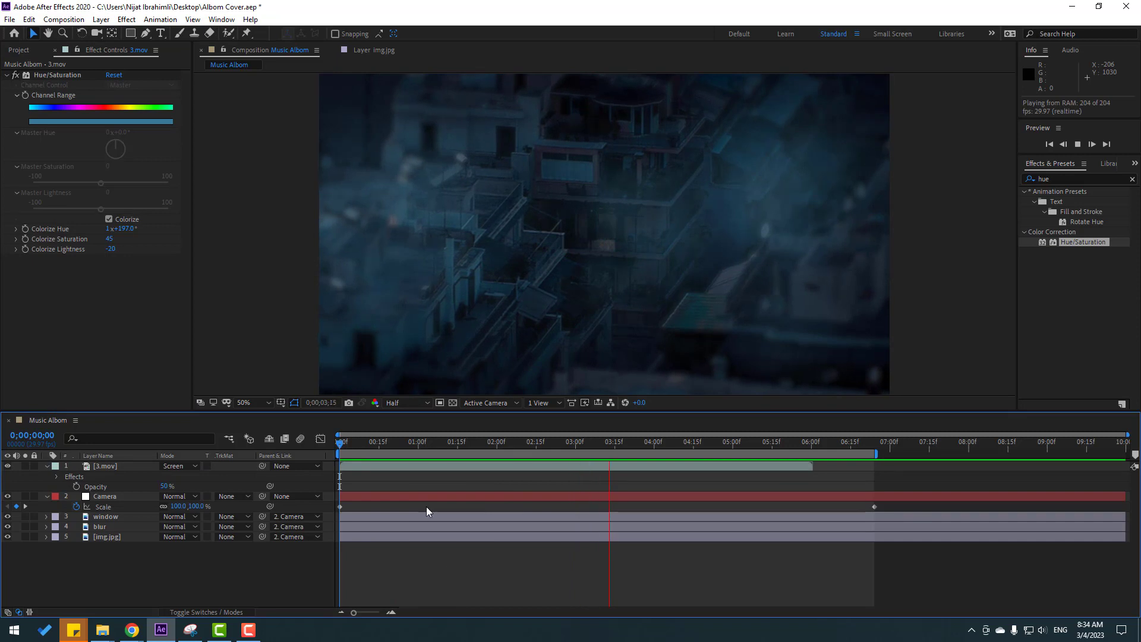
pyautogui.press('space')
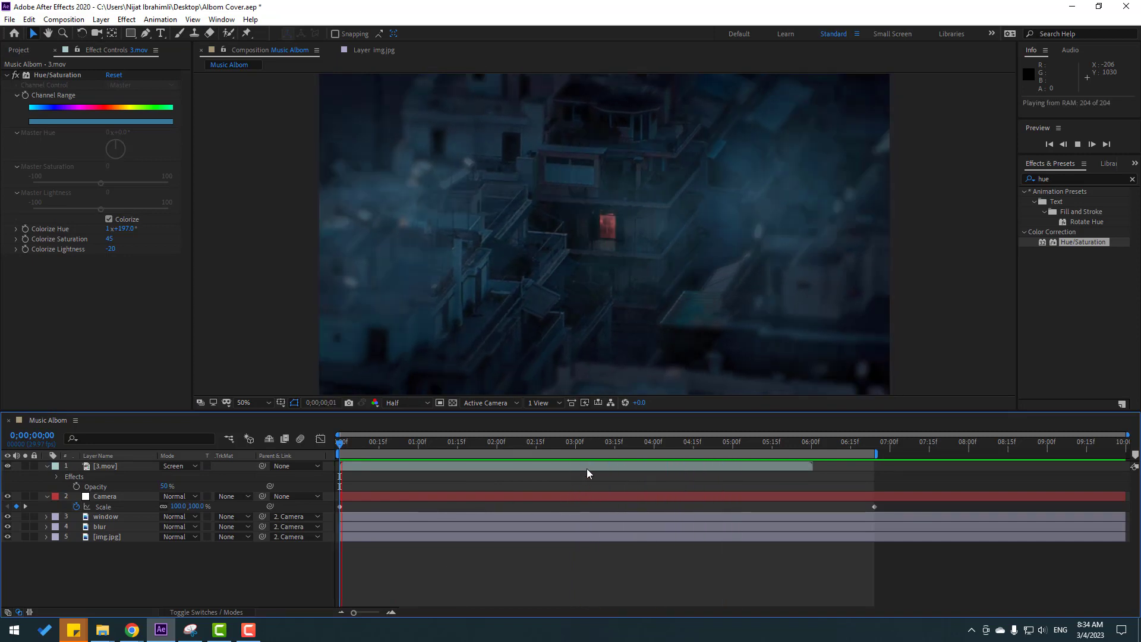
pyautogui.click(46, 466)
pyautogui.click(46, 476)
# Add the imported MP3 track to the Music Albom composition as the bottom layer.
pyautogui.click(18, 50)
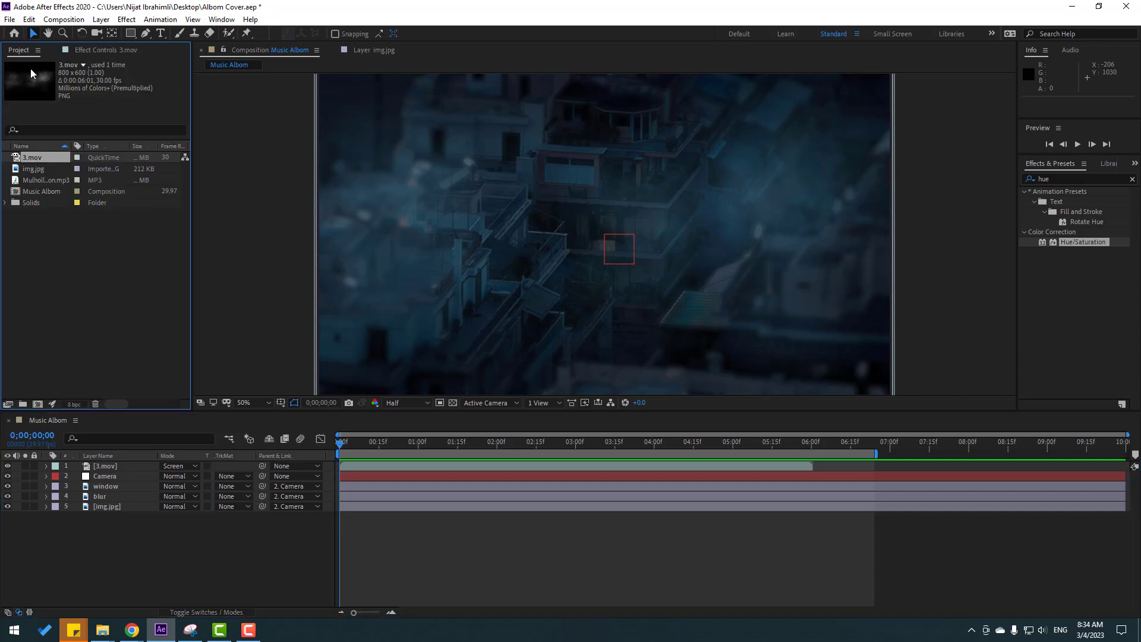
pyautogui.click(69, 289)
pyautogui.moveTo(41, 177); pyautogui.dragTo(165, 558)
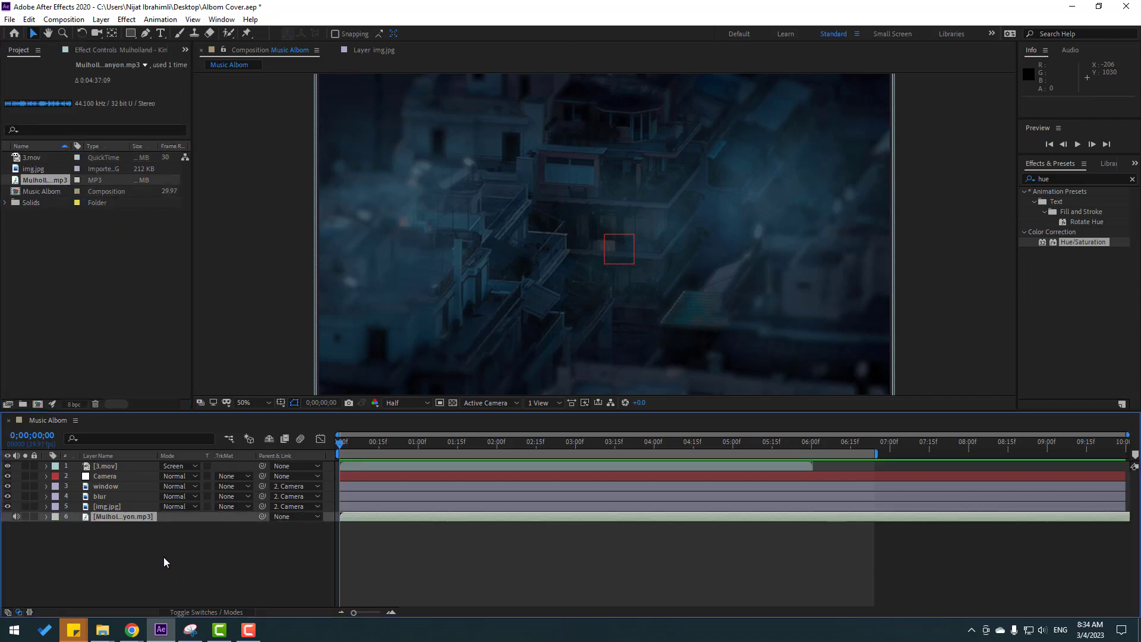
# Create a black 1920 × 1080 px solid layer named Music in the Music Albom composition.
pyautogui.rightClick(165, 561)
pyautogui.moveTo(168, 438)
pyautogui.click(290, 467)
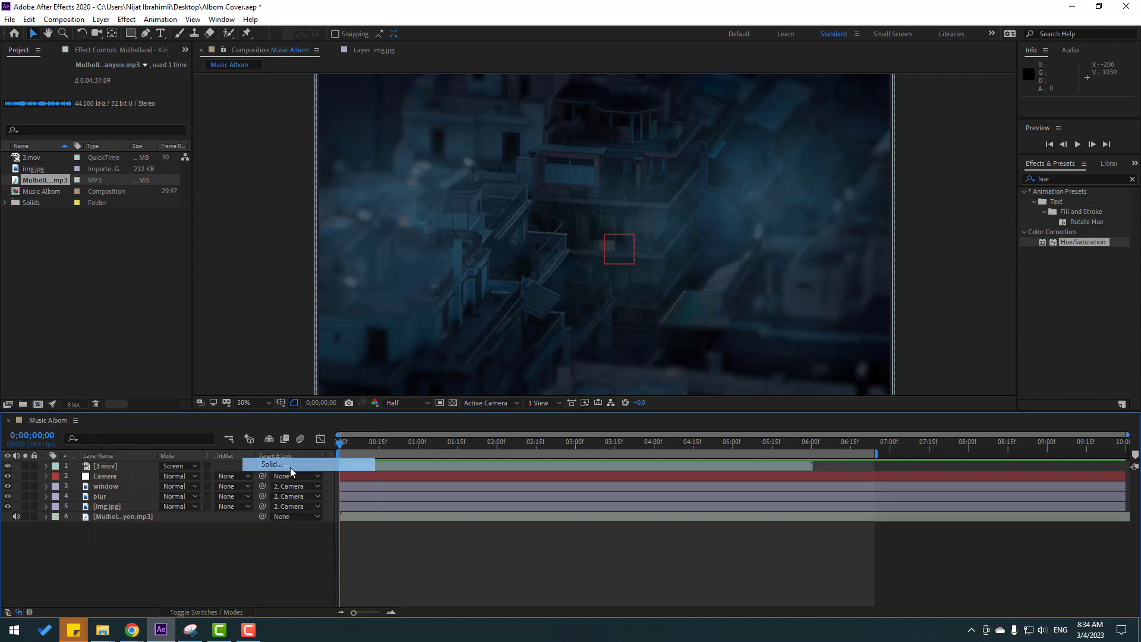
pyautogui.write('Music')
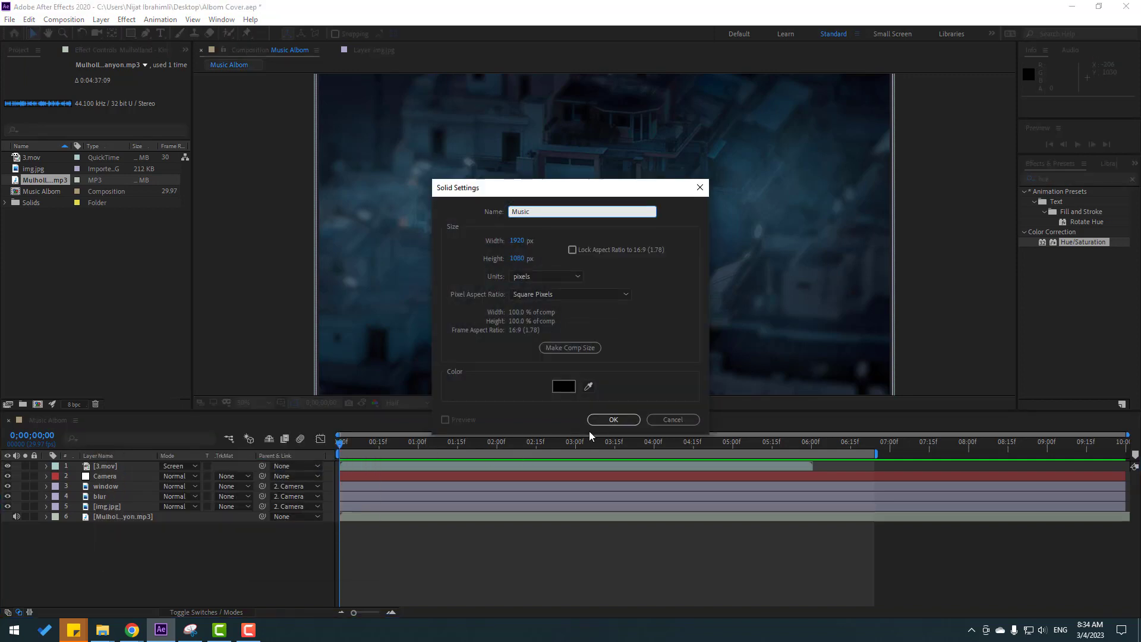
pyautogui.press('Return')
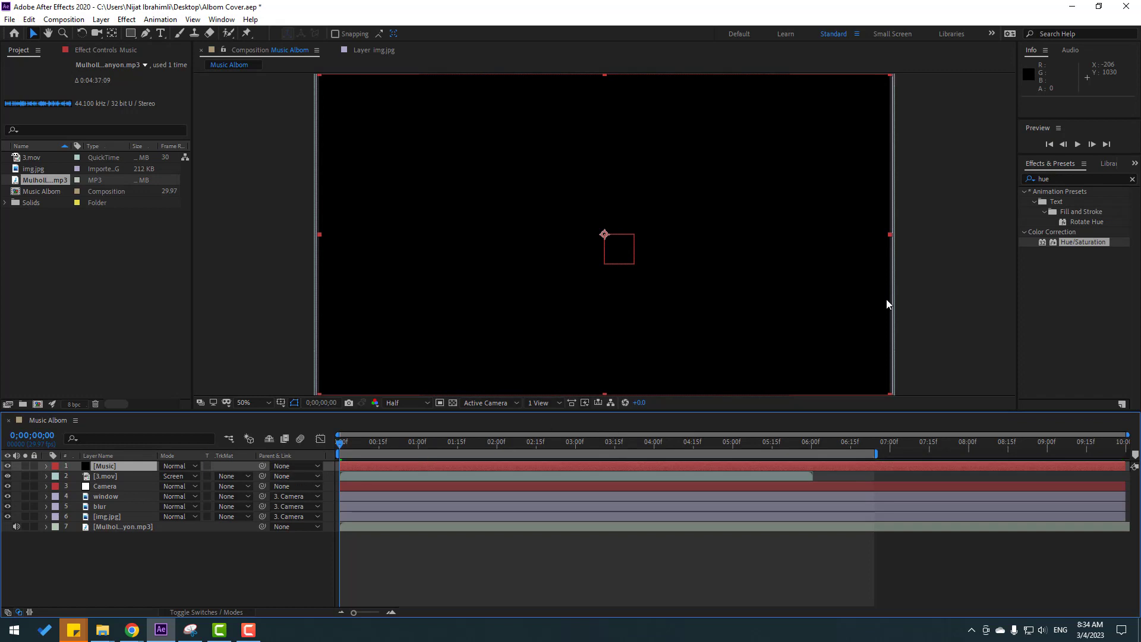
# Find the Audio Spectrum effect and apply it to the Music solid layer.
pyautogui.click(1064, 179)
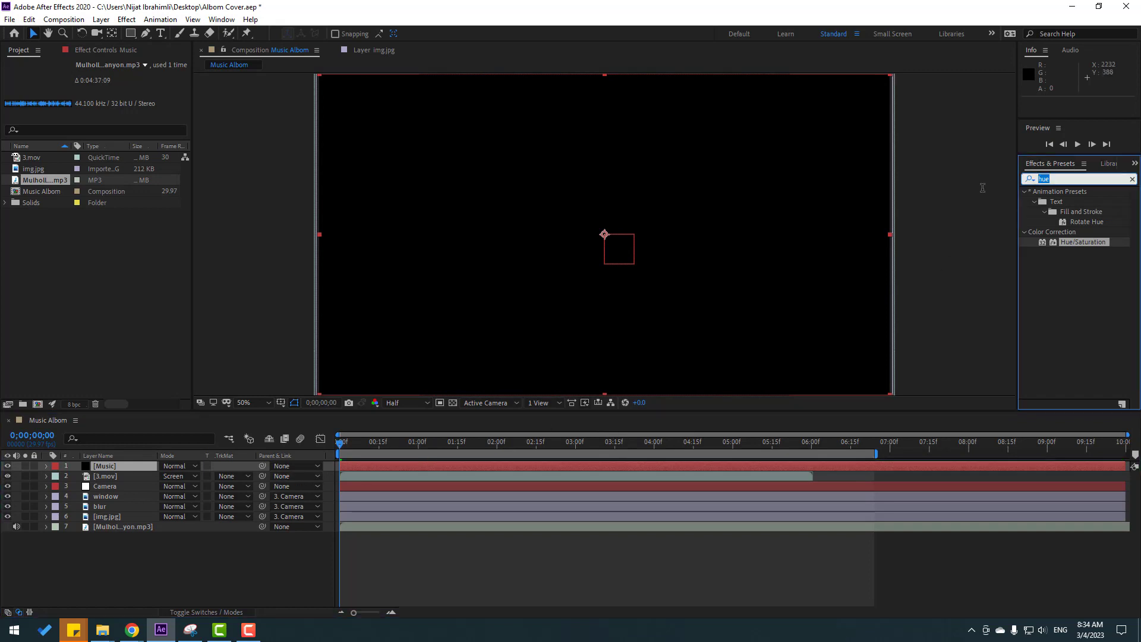
pyautogui.write('audio')
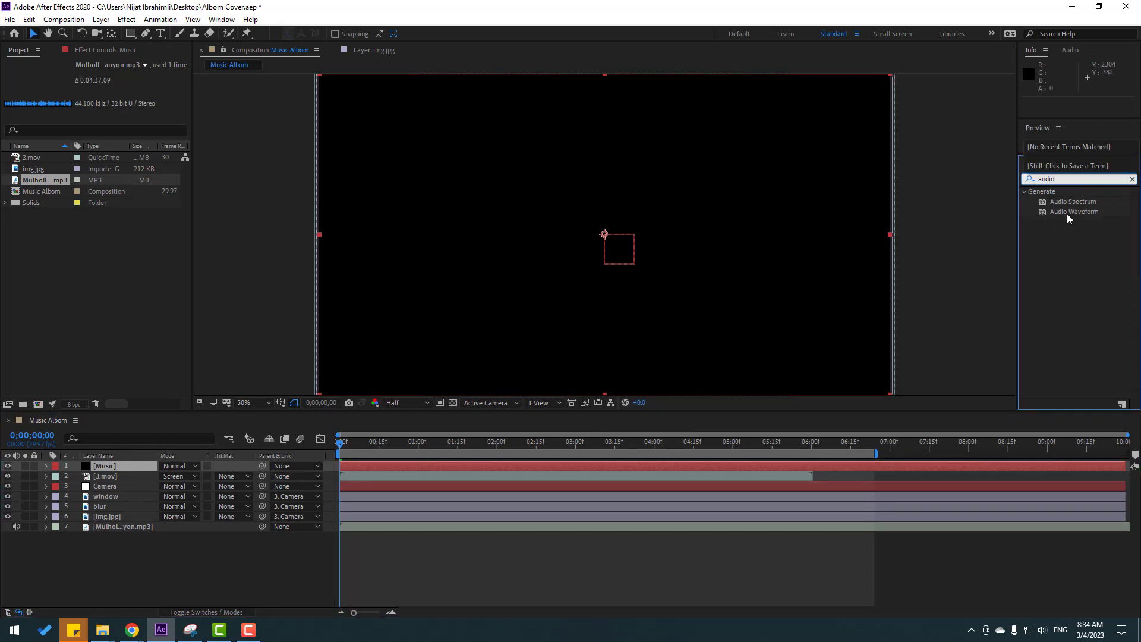
pyautogui.moveTo(1069, 202); pyautogui.dragTo(109, 470)
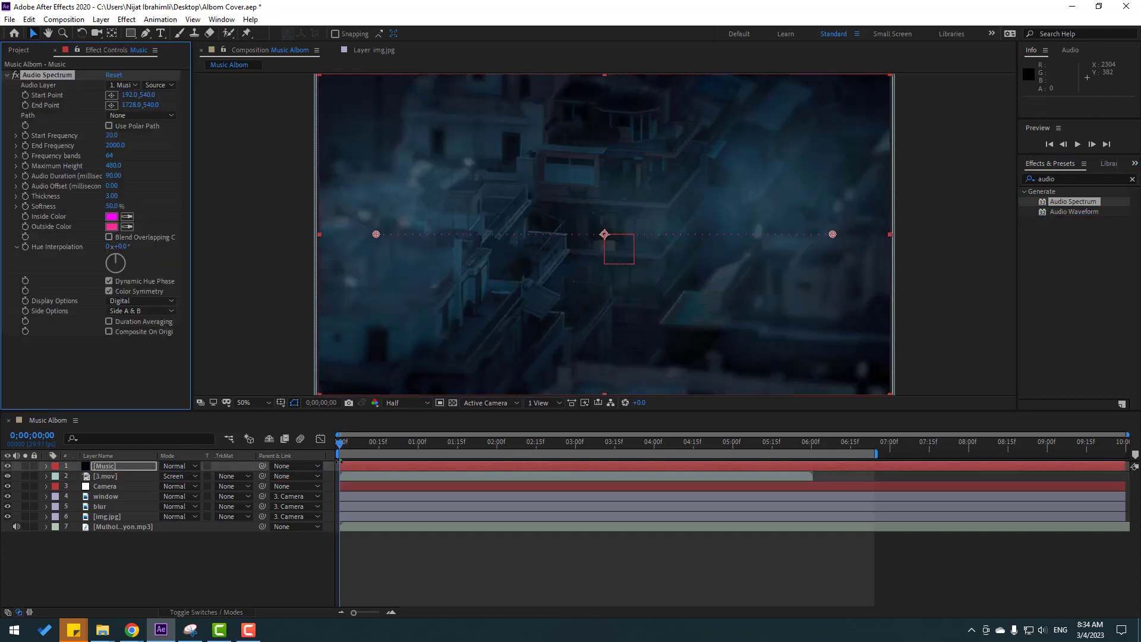
pyautogui.moveTo(346, 454); pyautogui.dragTo(300, 461)
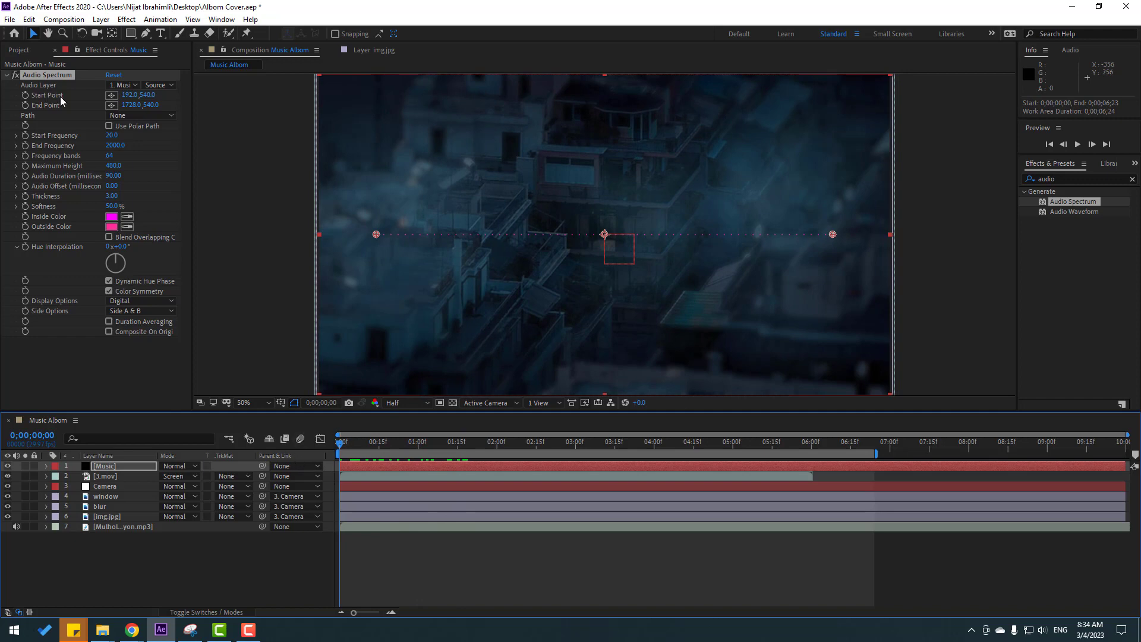
# Set the Audio Spectrum's Audio Layer to Mulholland - King Canyon.mp3 and play back the result.
pyautogui.click(113, 84)
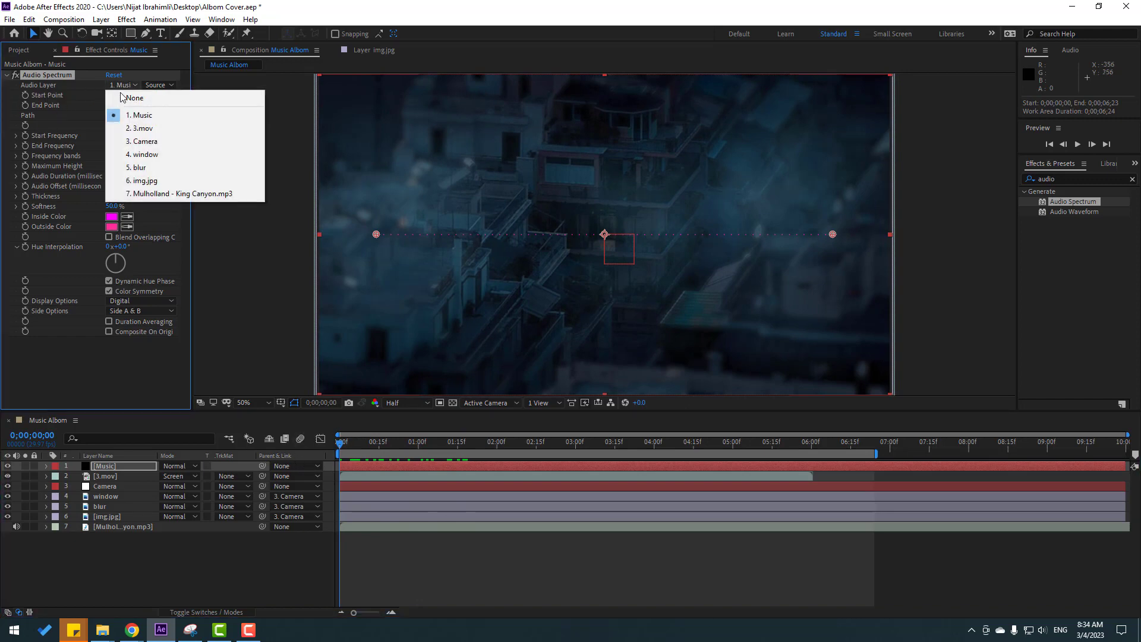
pyautogui.click(223, 194)
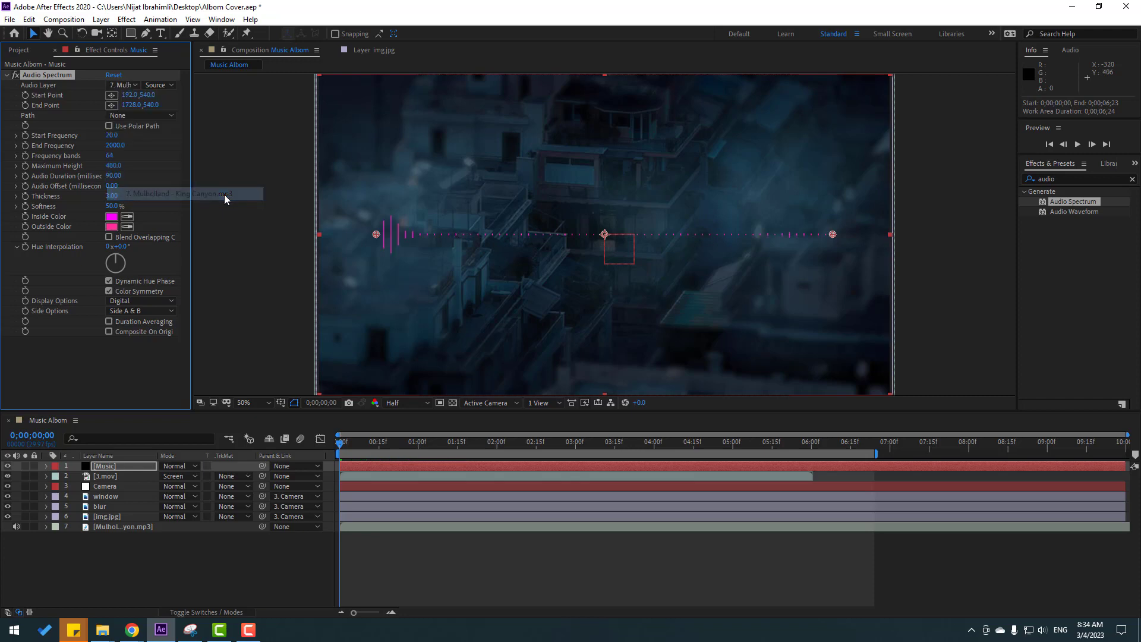
pyautogui.press('space')
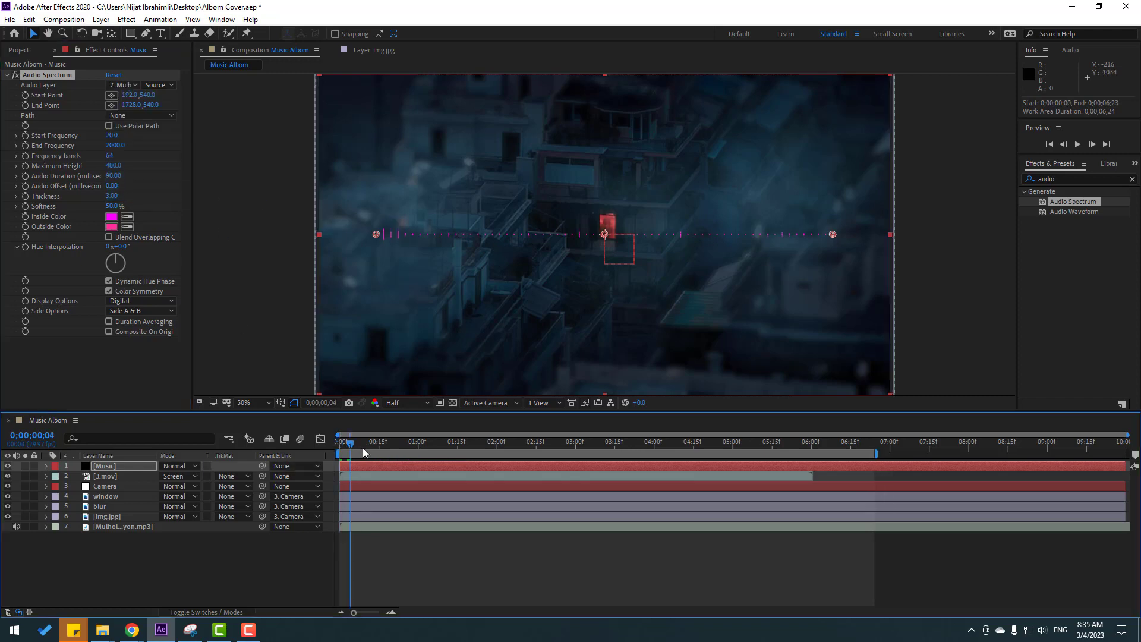
# Set both the Inside Color and Outside Color of the Audio Spectrum to white (FFFFFF).
pyautogui.click(111, 218)
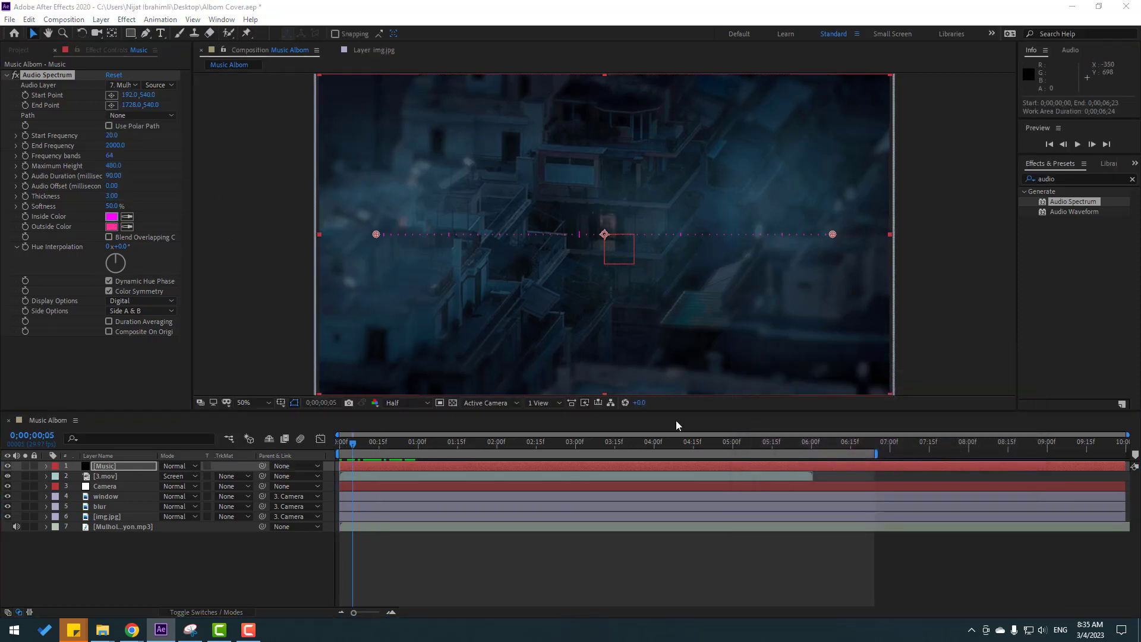
pyautogui.moveTo(761, 393); pyautogui.dragTo(744, 370)
pyautogui.click(1007, 375)
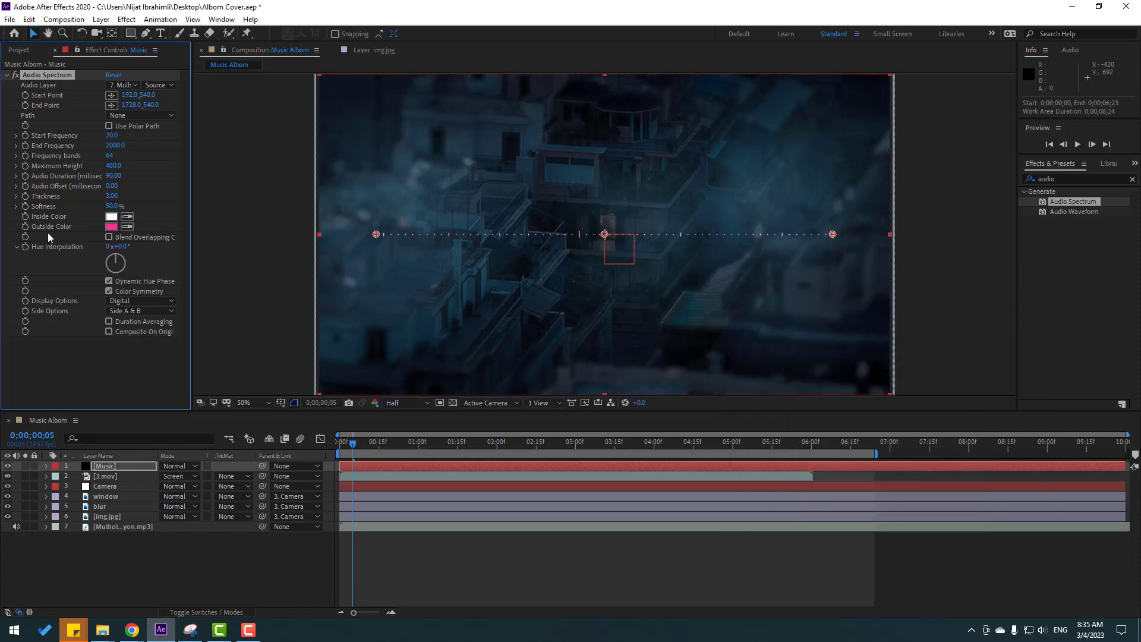
pyautogui.click(111, 226)
pyautogui.moveTo(752, 385); pyautogui.dragTo(703, 361)
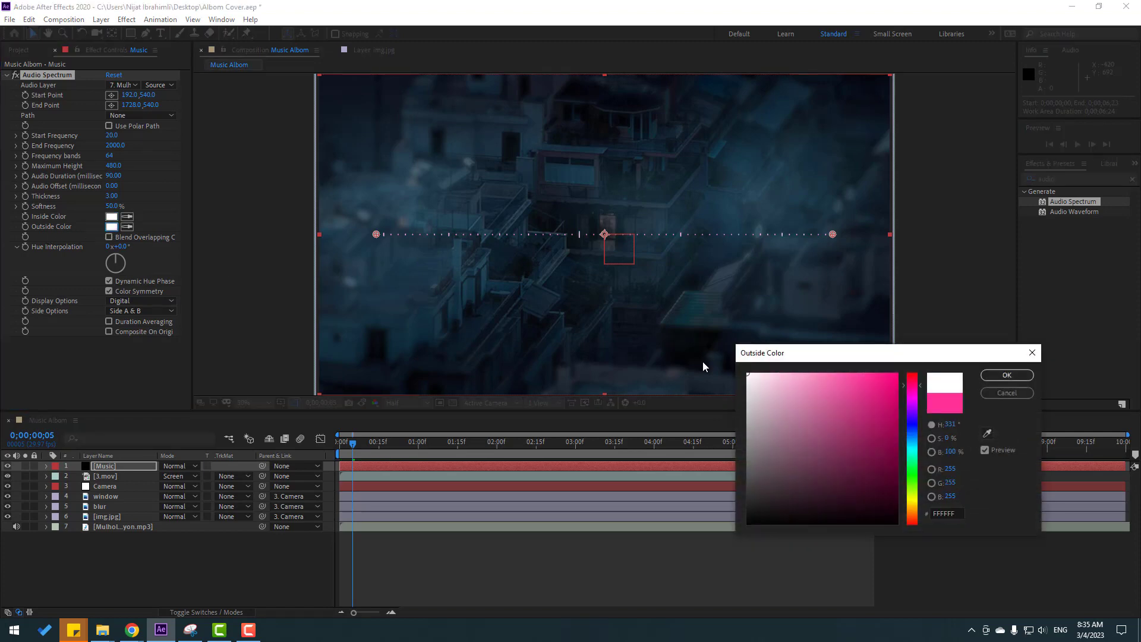
pyautogui.click(1007, 375)
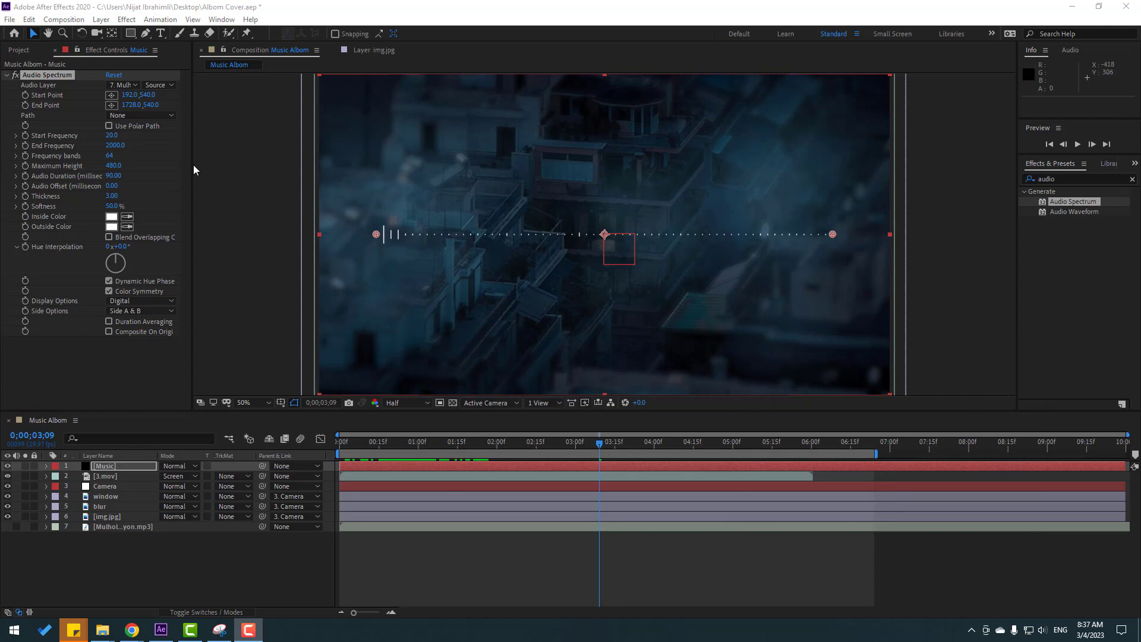
# Set the Audio Spectrum's End Frequency to 1201 and Frequency bands to 158, previewing each change along the timeline.
pyautogui.click(120, 146)
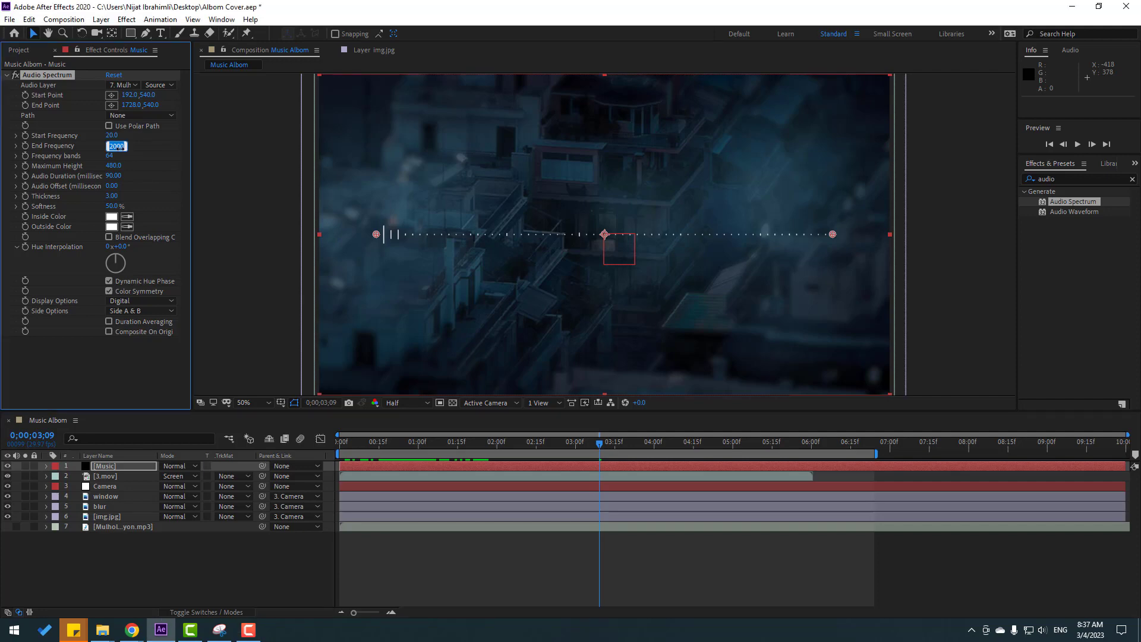
pyautogui.write('1201')
pyautogui.press('Return')
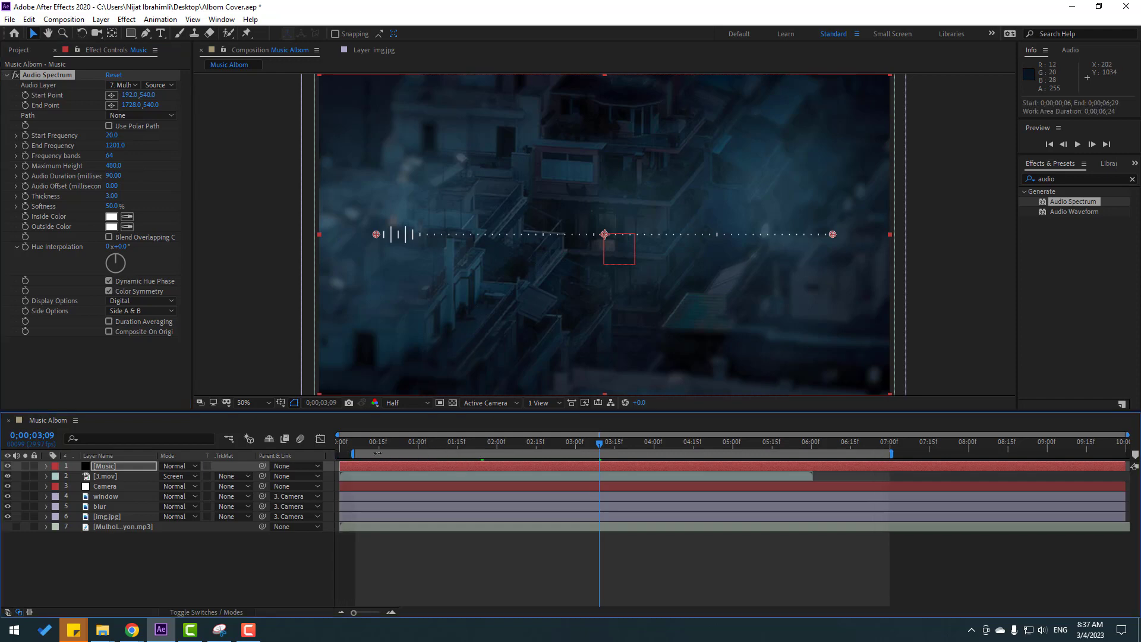
pyautogui.moveTo(439, 446)
pyautogui.mouseDown()
pyautogui.moveTo(473, 444)
pyautogui.moveTo(454, 445)
pyautogui.mouseUp()
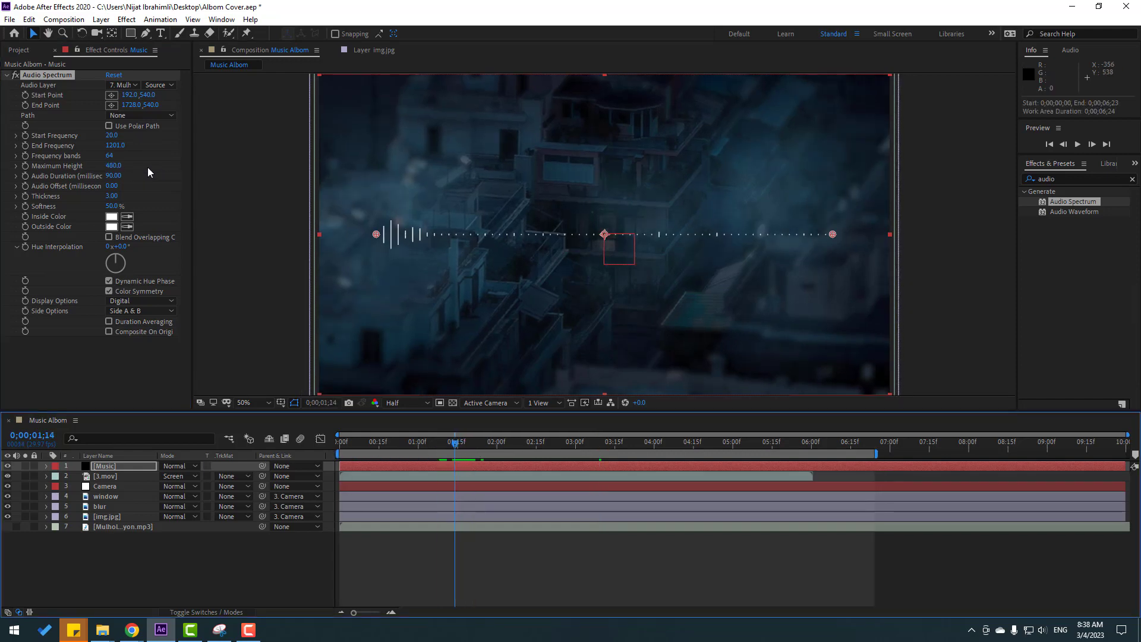
pyautogui.click(112, 157)
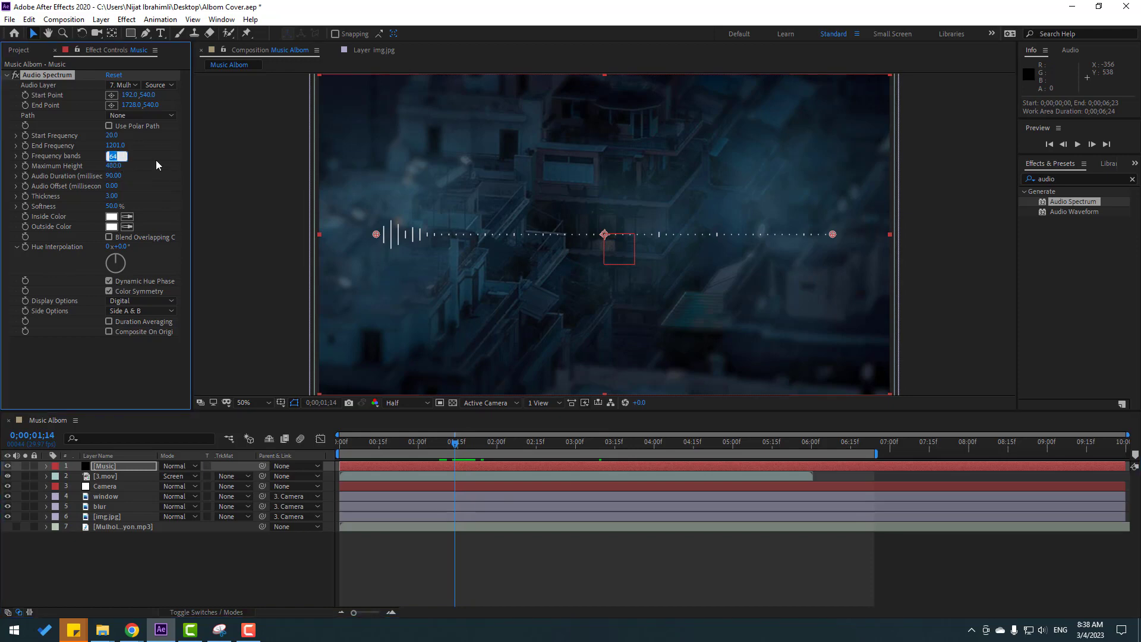
pyautogui.write('158')
pyautogui.press('Return')
pyautogui.moveTo(408, 444); pyautogui.dragTo(454, 439)
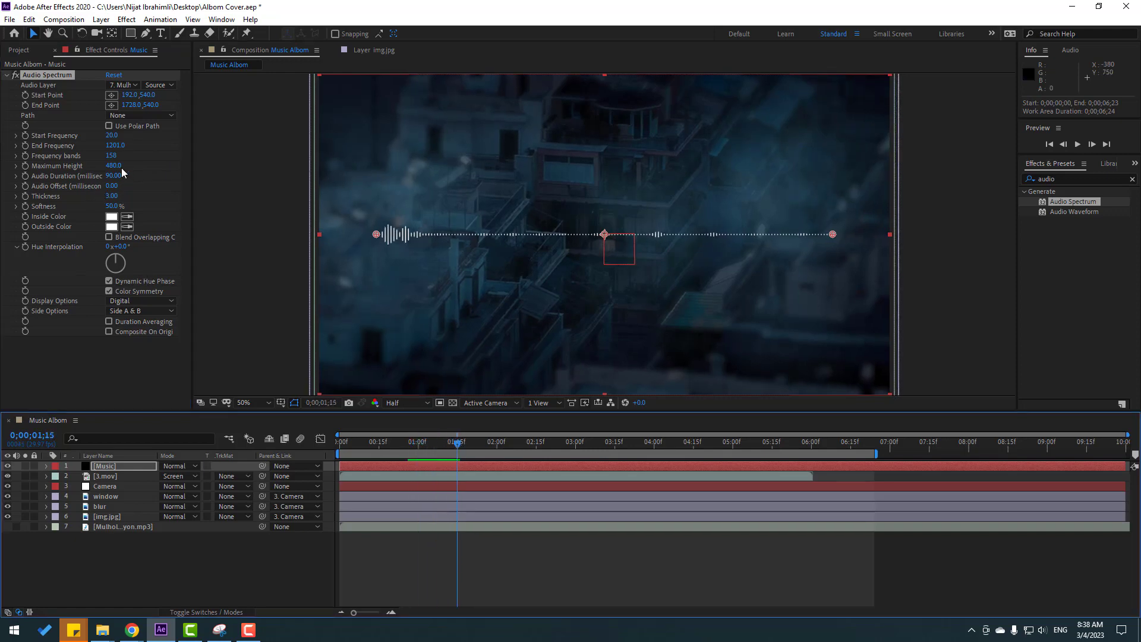
# Raise the Audio Spectrum's Maximum Height to 1020 and move the spectrum down to about position 974, 970.
pyautogui.moveTo(118, 169); pyautogui.dragTo(136, 163)
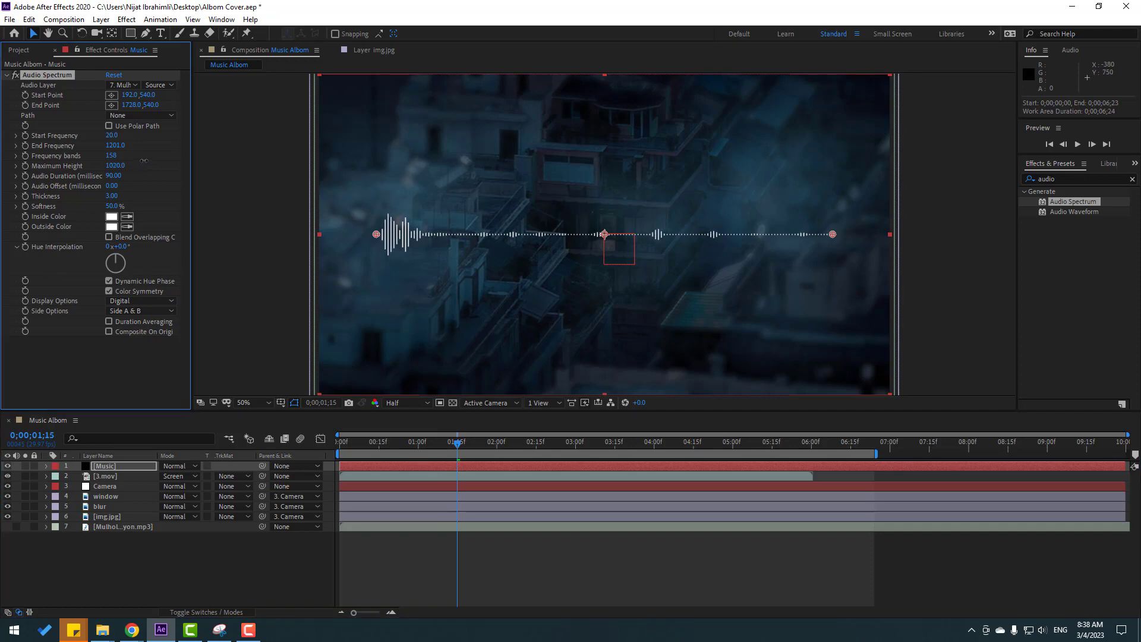
pyautogui.moveTo(460, 443); pyautogui.dragTo(506, 438)
pyautogui.click(45, 76)
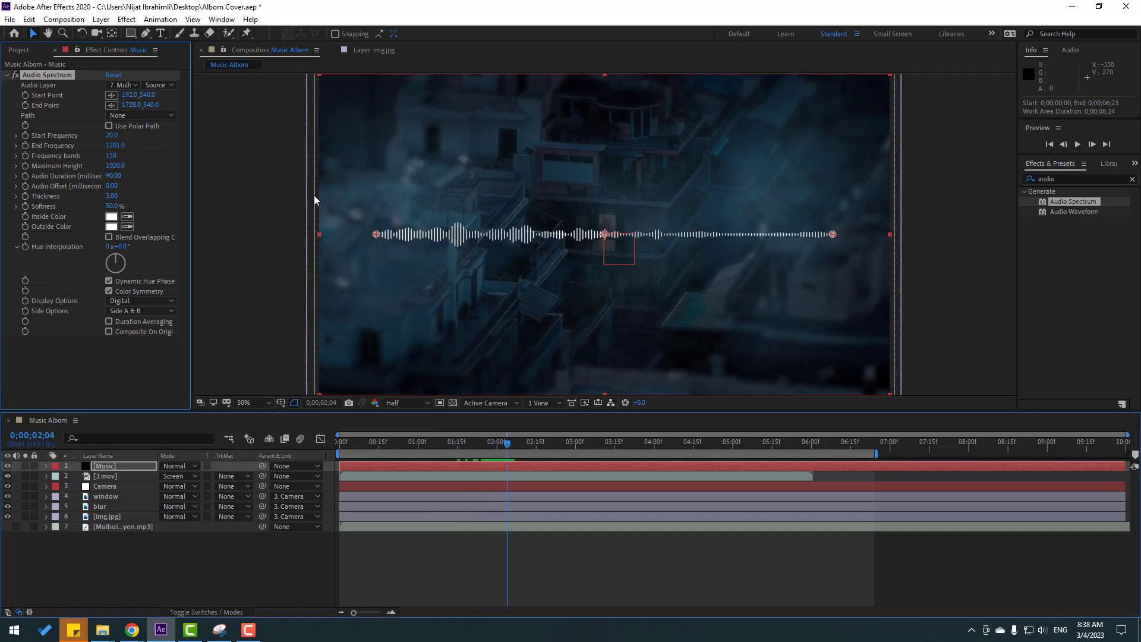
pyautogui.moveTo(650, 233); pyautogui.dragTo(654, 364)
# Find the Glow effect, apply it to the Music layer and set its Glow Radius to 79.
pyautogui.click(1066, 179)
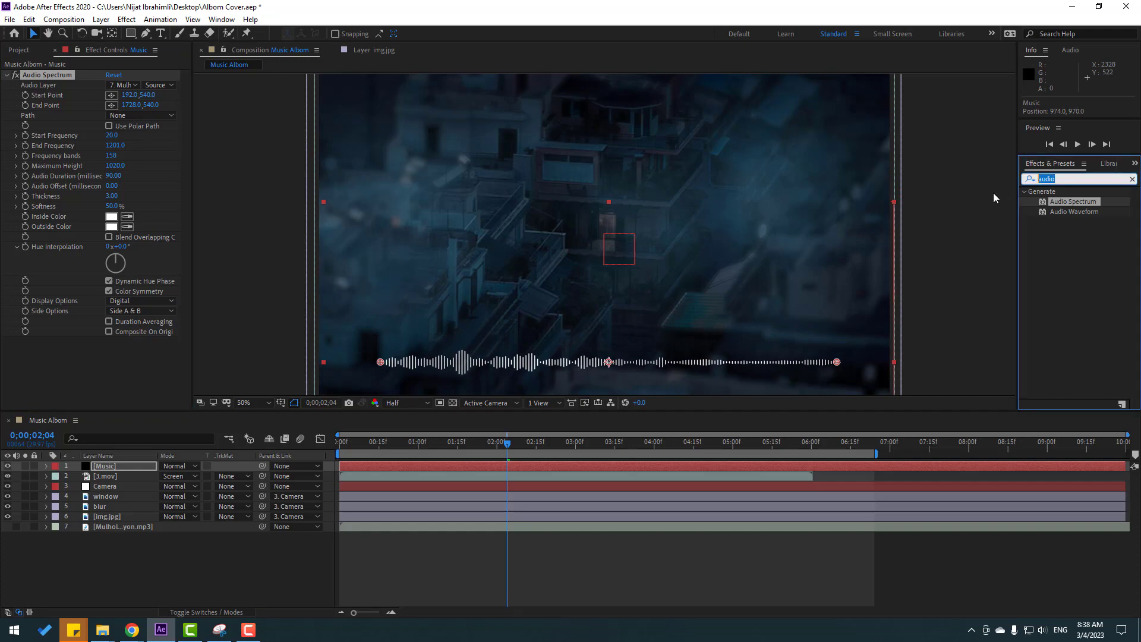
pyautogui.write('glow')
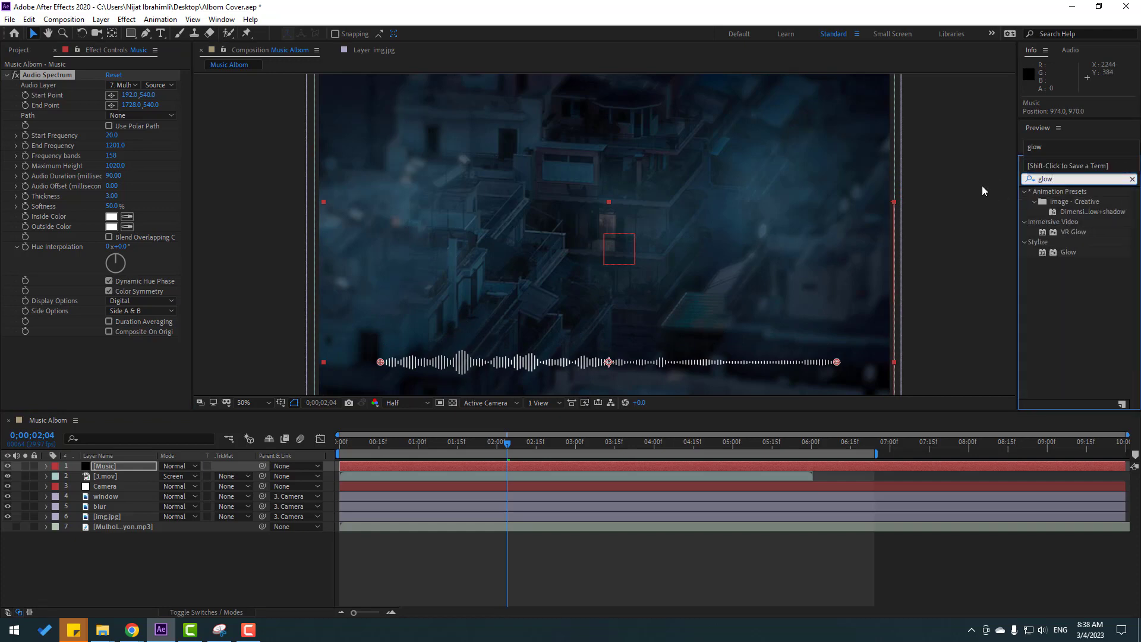
pyautogui.moveTo(1068, 252); pyautogui.dragTo(97, 465)
pyautogui.moveTo(112, 268)
pyautogui.mouseDown()
pyautogui.moveTo(155, 259)
pyautogui.moveTo(128, 270)
pyautogui.mouseUp()
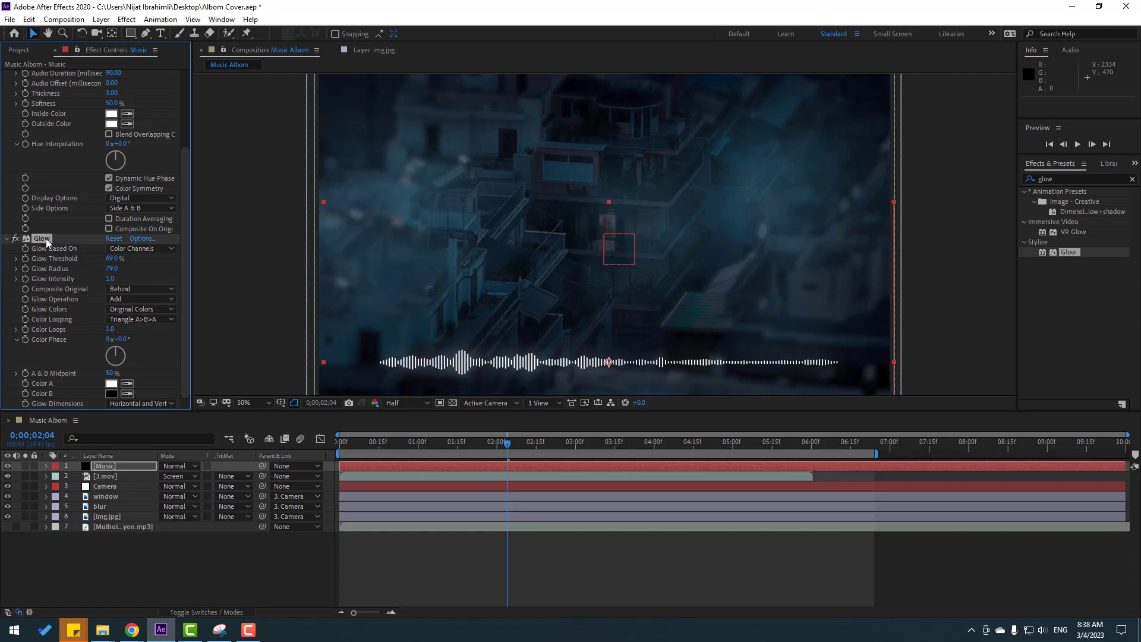
# Duplicate the Glow effect on the Music layer, set the copy's Glow Radius to 16 and preview the spectrum.
pyautogui.hotkey('ctrl', 'd')
pyautogui.moveTo(110, 268); pyautogui.dragTo(70, 269)
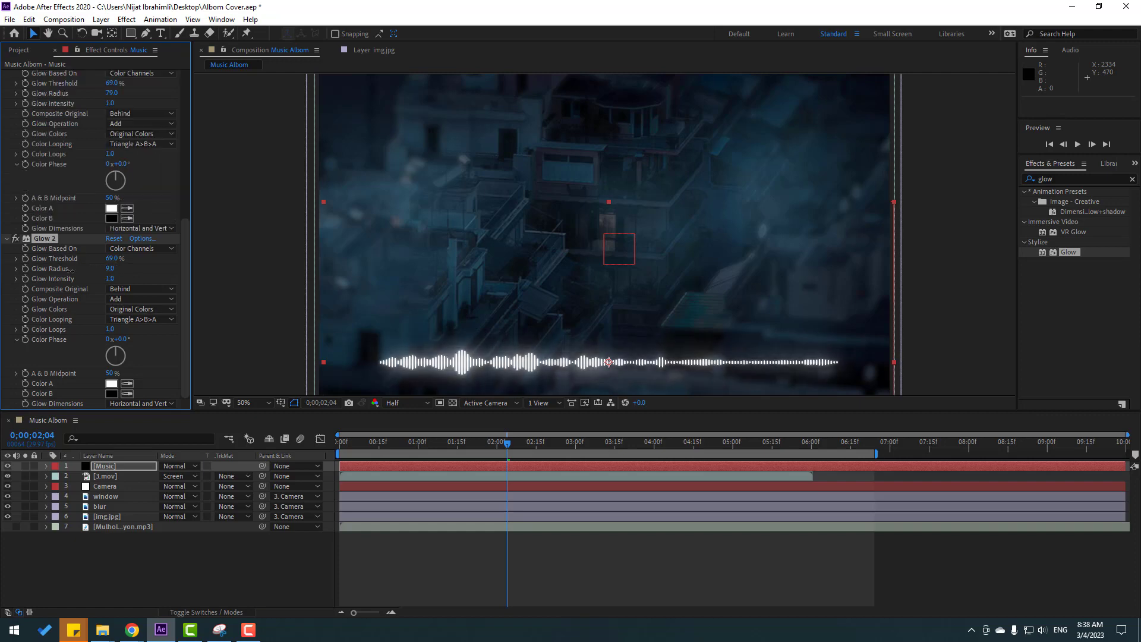
pyautogui.moveTo(421, 447); pyautogui.dragTo(497, 444)
pyautogui.click(266, 554)
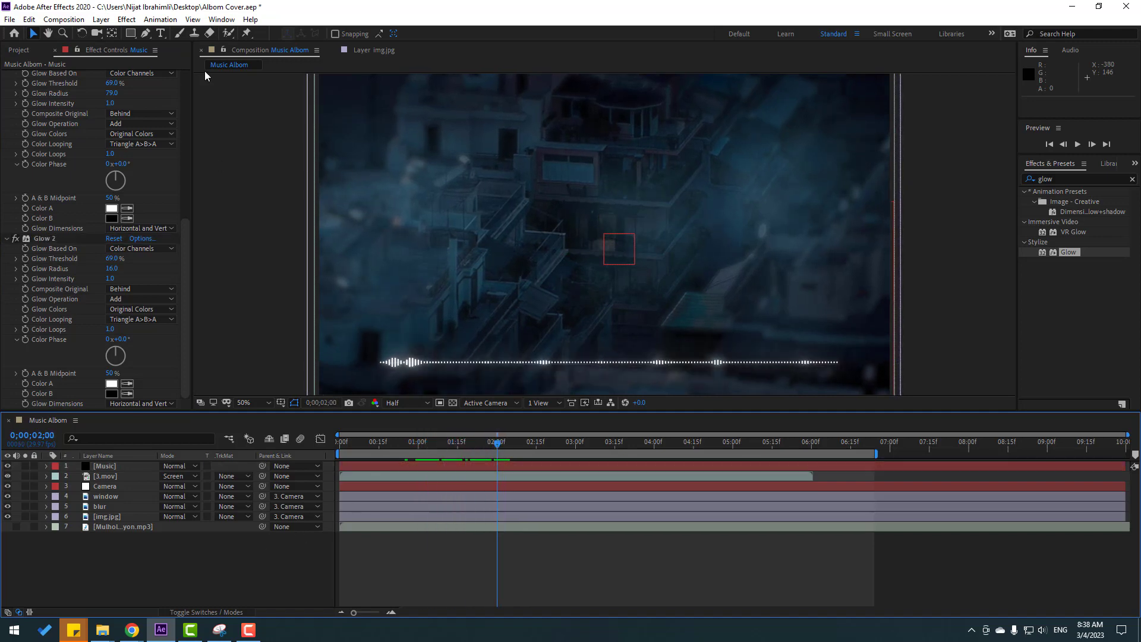
# Draw a rectangle shape layer just inside the composition's edges with the Rectangle tool.
pyautogui.click(131, 34)
pyautogui.press('`')
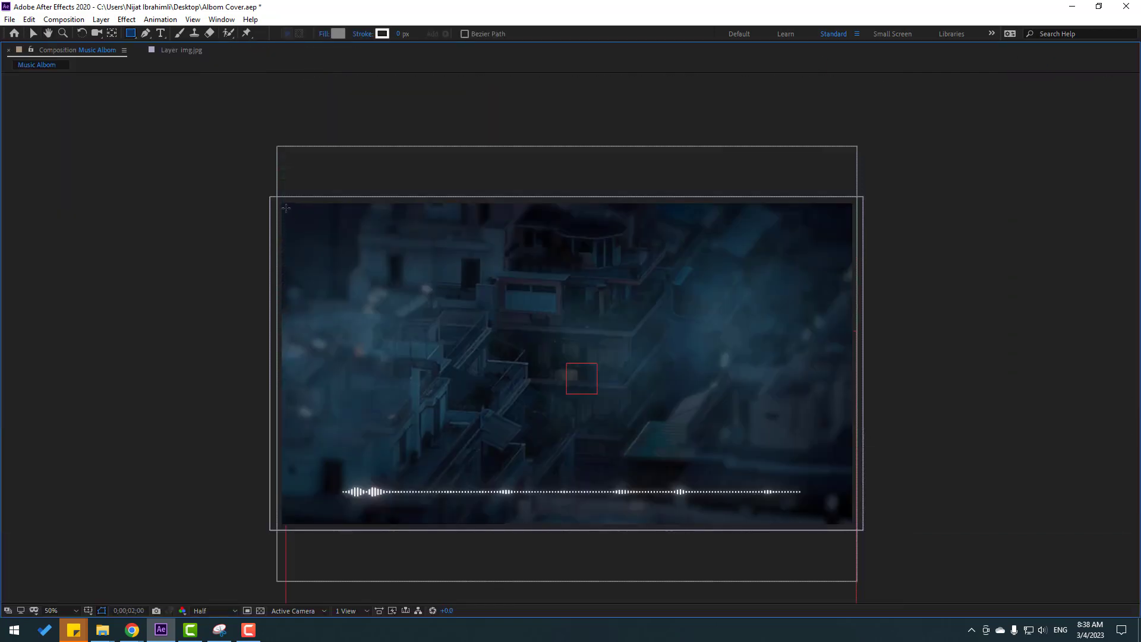
pyautogui.moveTo(286, 208); pyautogui.dragTo(849, 524)
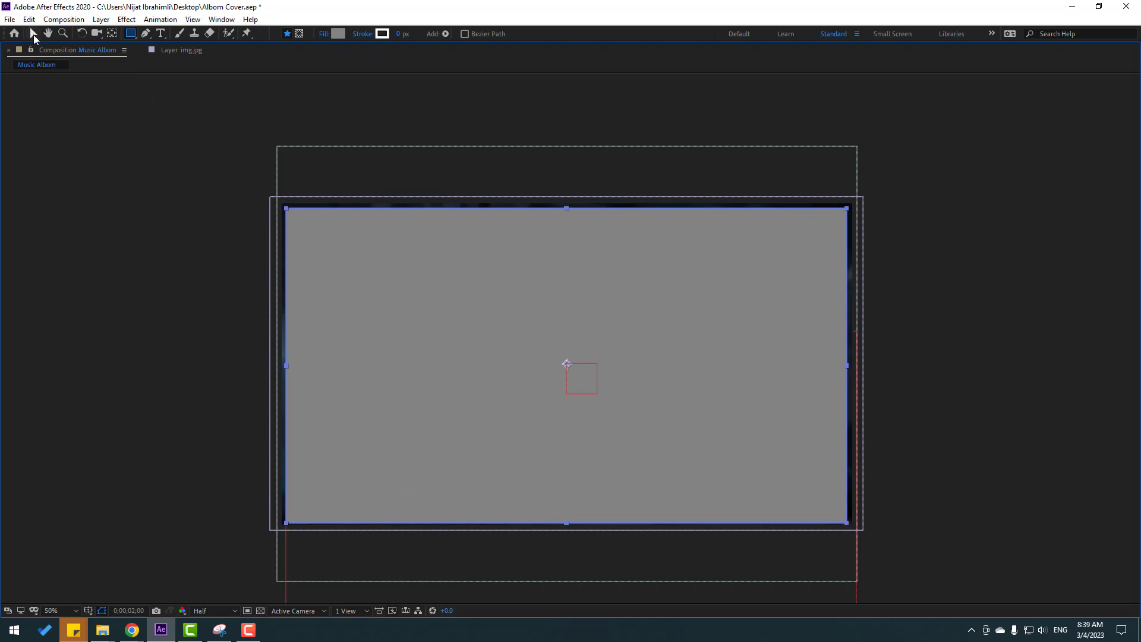
pyautogui.click(33, 35)
pyautogui.press('`')
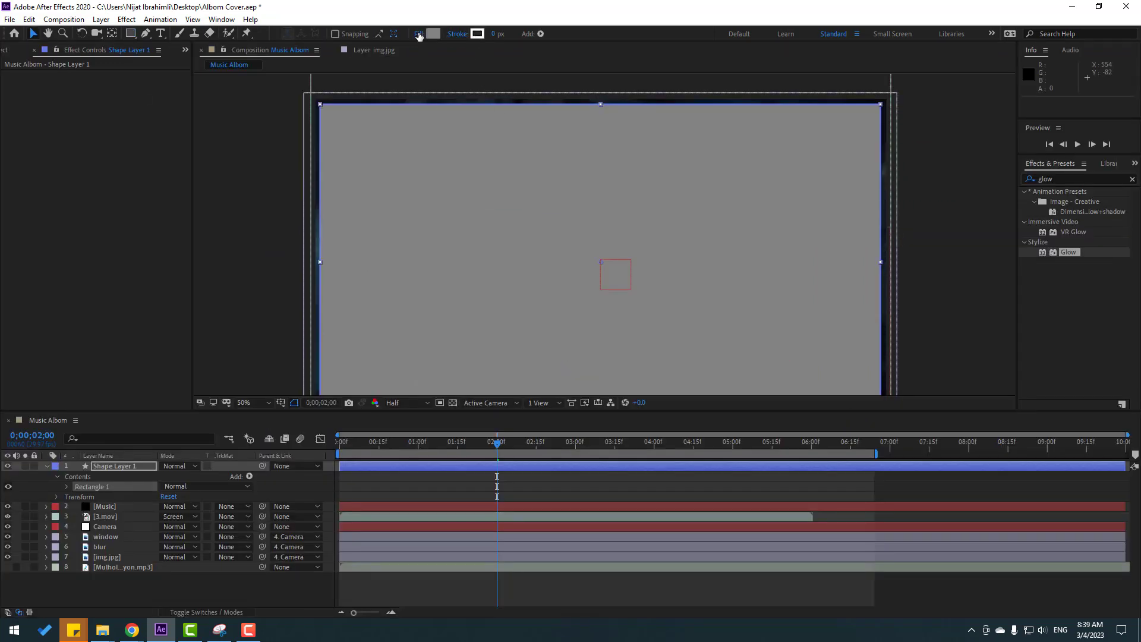
# Remove the rectangle's fill and set its stroke width to 5 px.
pyautogui.click(419, 34)
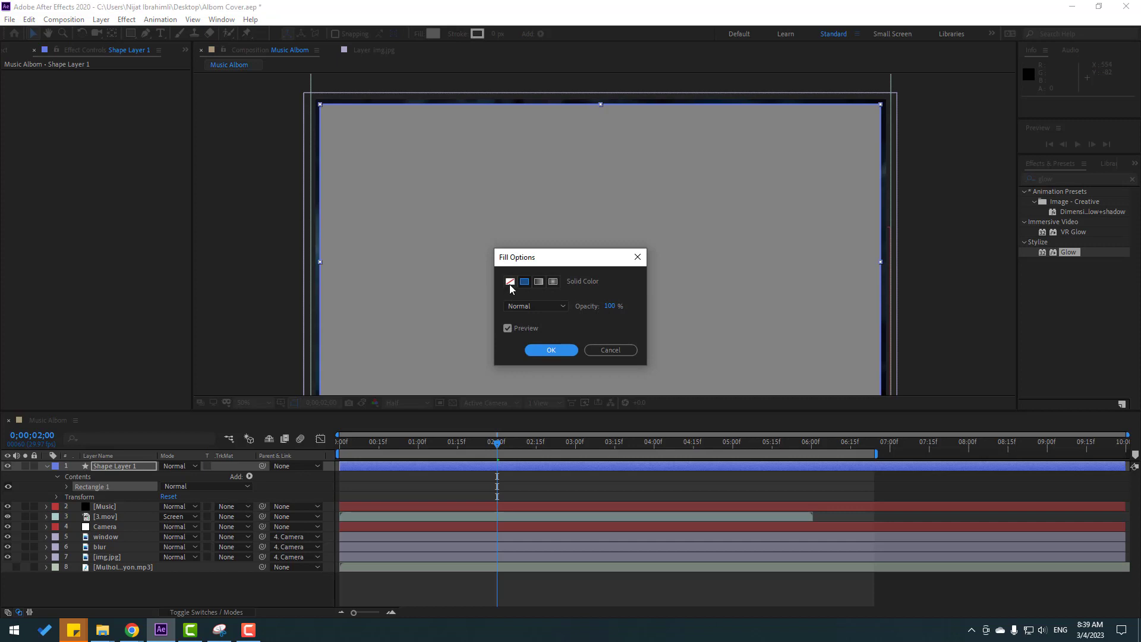
pyautogui.click(510, 281)
pyautogui.click(561, 350)
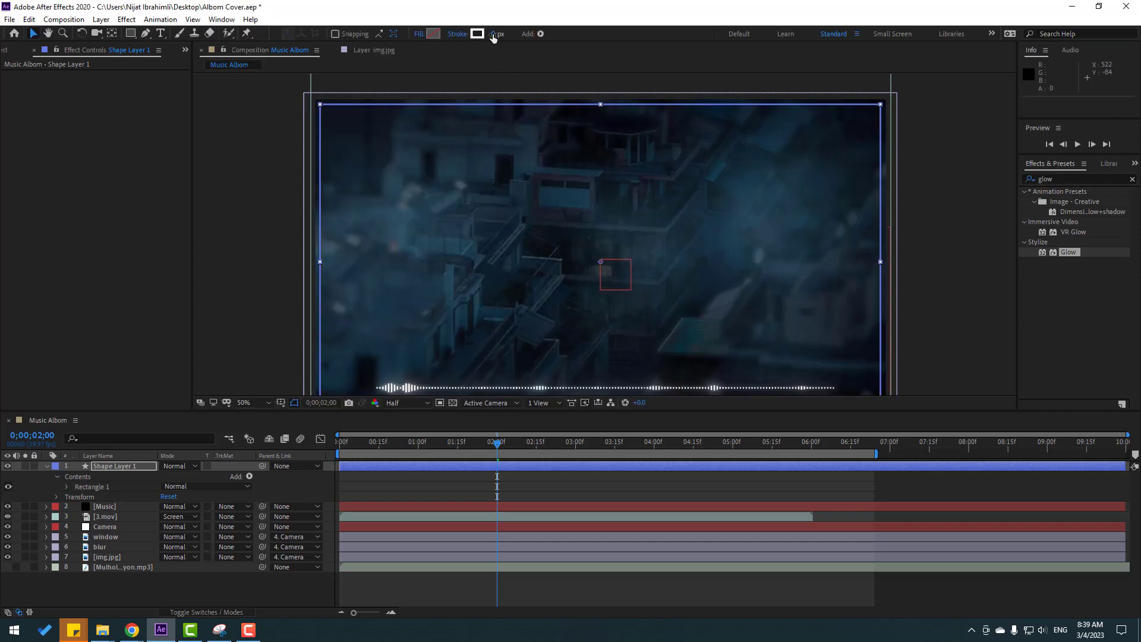
pyautogui.write('5')
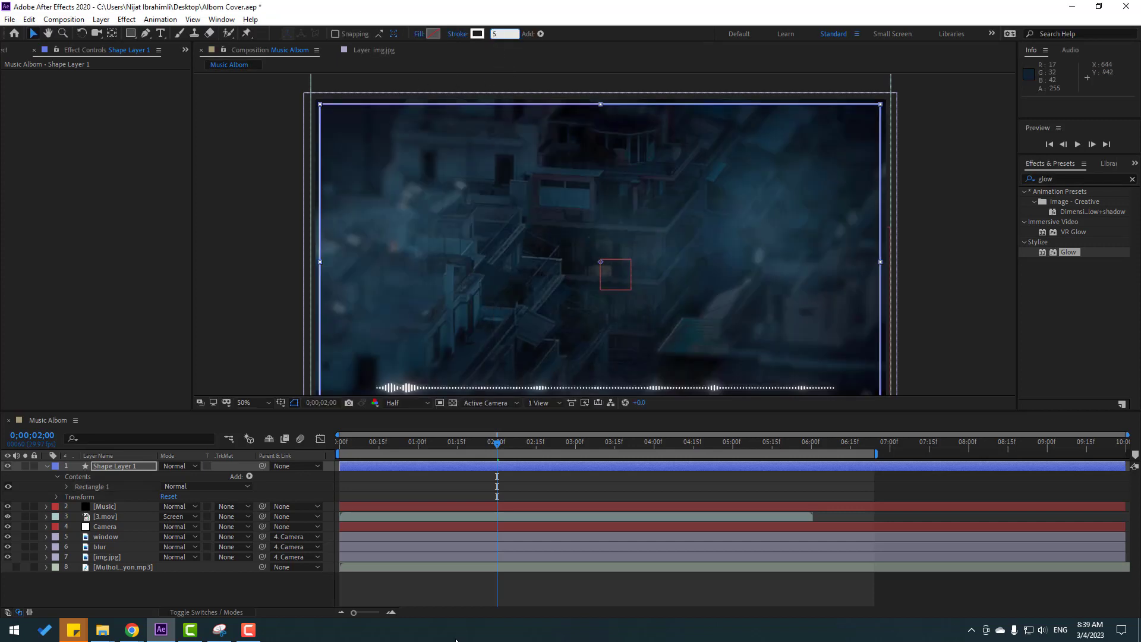
pyautogui.click(448, 595)
pyautogui.moveTo(267, 283)
pyautogui.mouseDown()
pyautogui.moveTo(266, 212)
pyautogui.moveTo(258, 255)
pyautogui.moveTo(269, 220)
pyautogui.moveTo(264, 244)
pyautogui.mouseUp()
pyautogui.press('v')
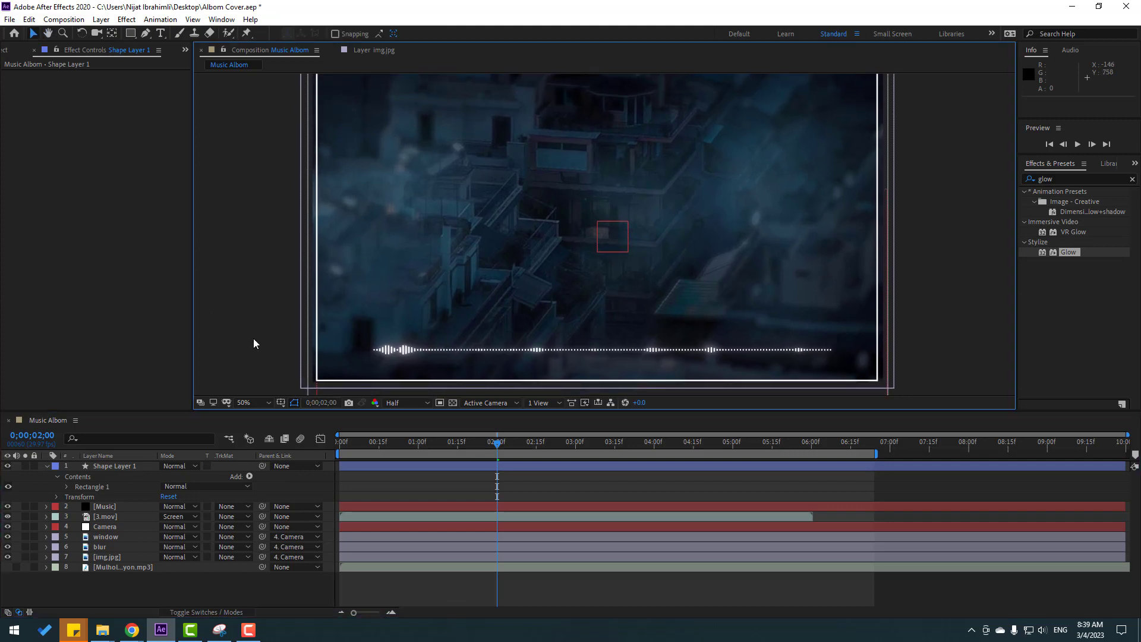
# Set the stroke width of the rectangular frame on Shape Layer 1 to 3 px and deselect the layer.
pyautogui.click(46, 466)
pyautogui.click(98, 466)
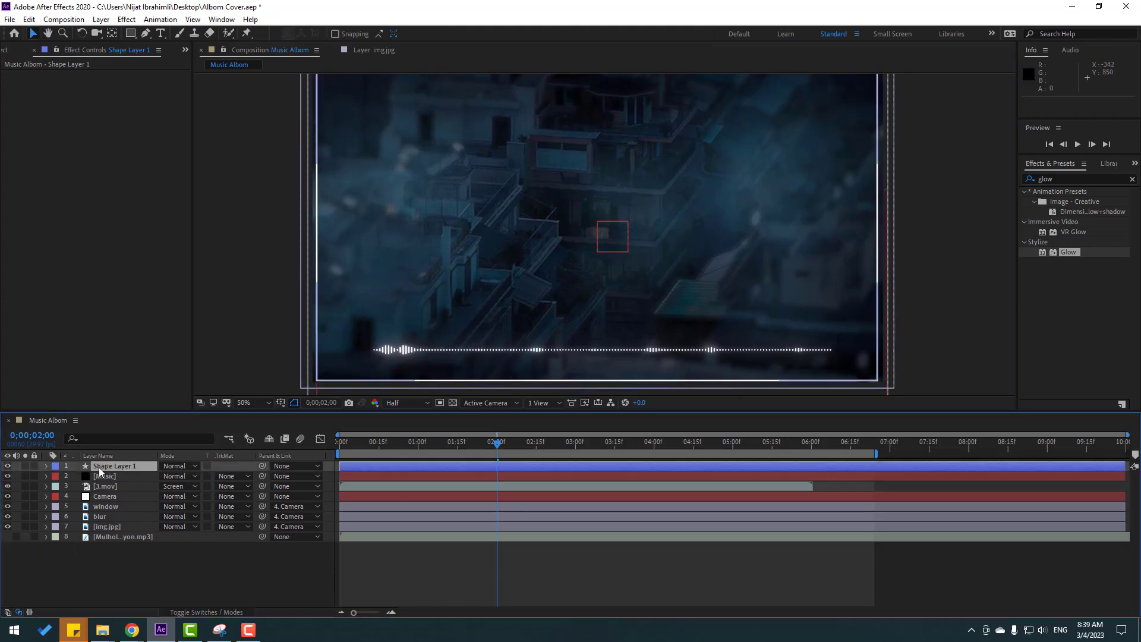
pyautogui.click(497, 34)
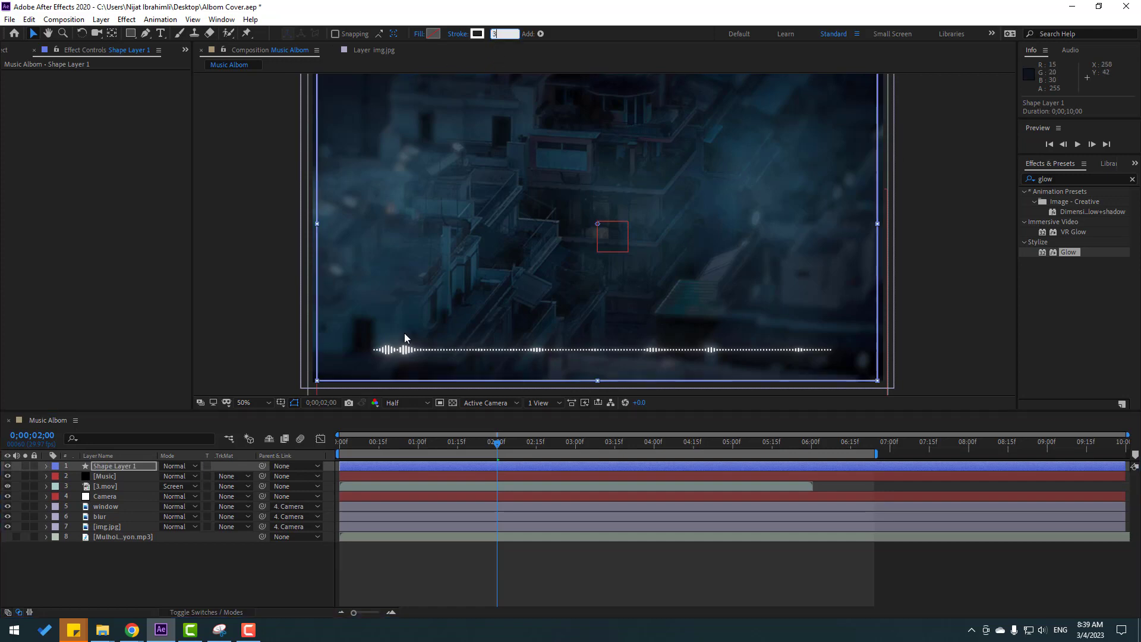
pyautogui.click(208, 597)
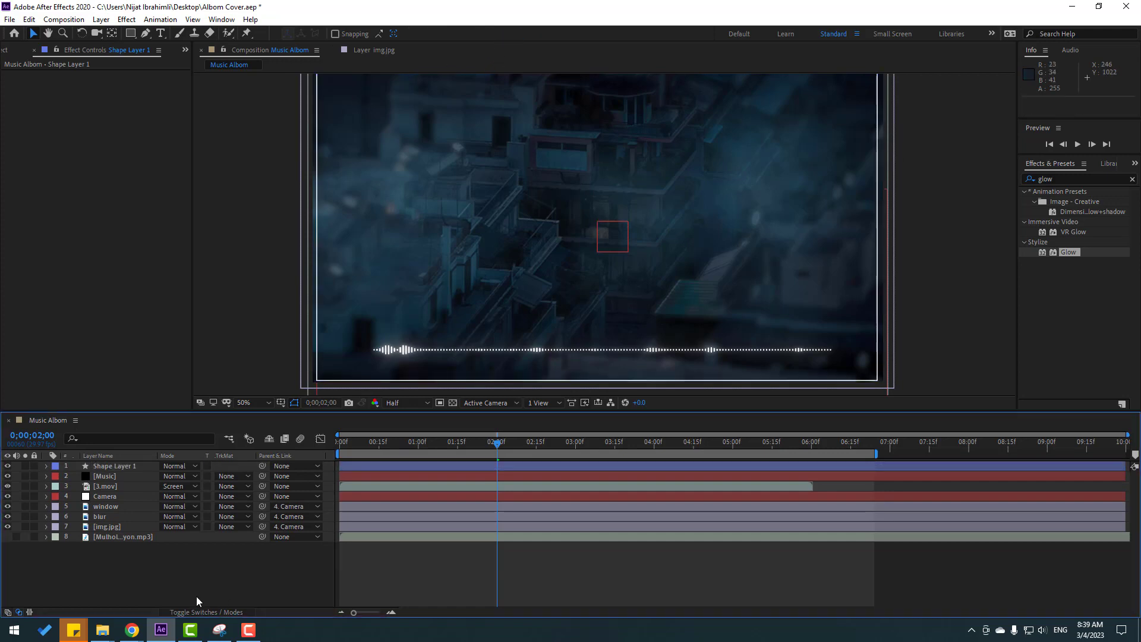
# Add a text layer reading "Mulholland - King Canyon" above the audio spectrum.
pyautogui.click(161, 35)
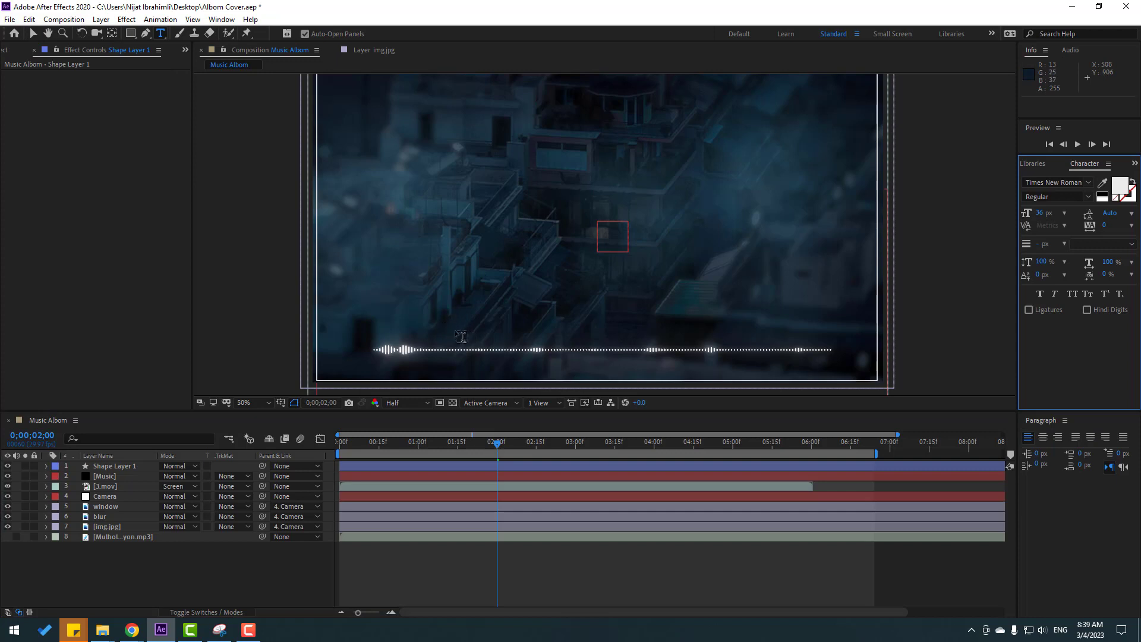
pyautogui.click(410, 314)
pyautogui.write('Mulholland - King Canyon')
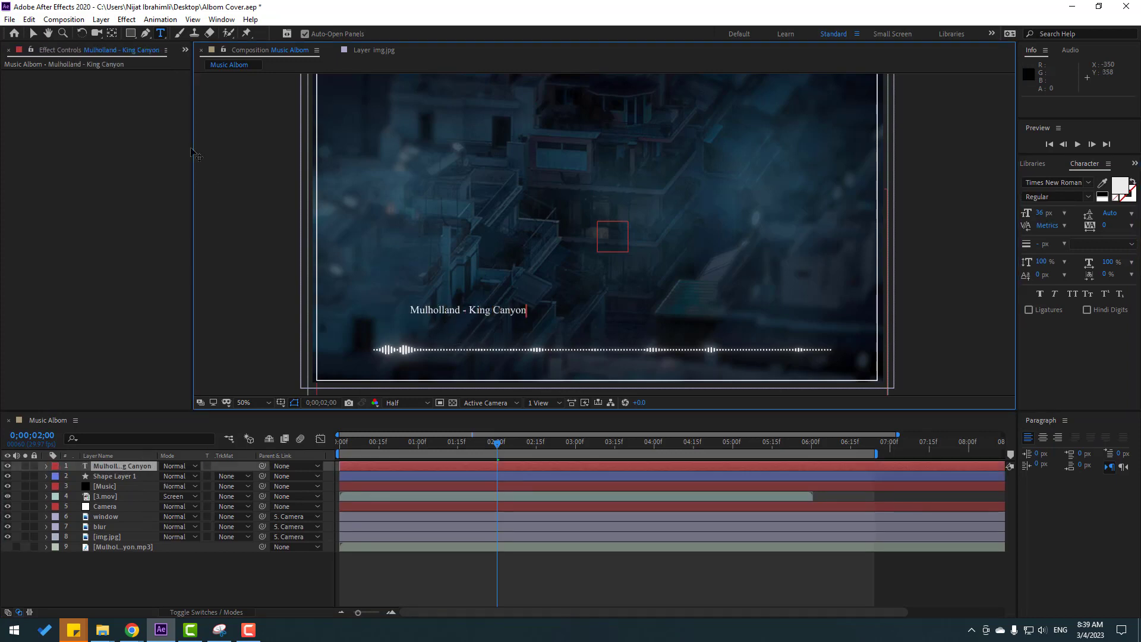
pyautogui.click(33, 34)
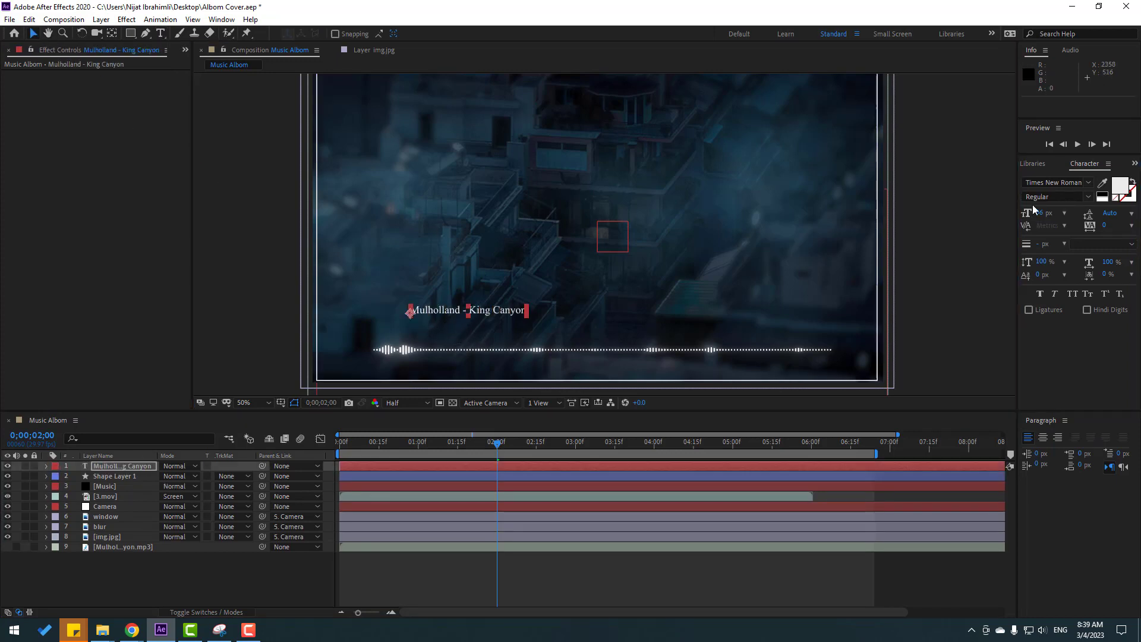
# Set the title text's font size to 50 px.
pyautogui.hotkey('ctrl', 'z')
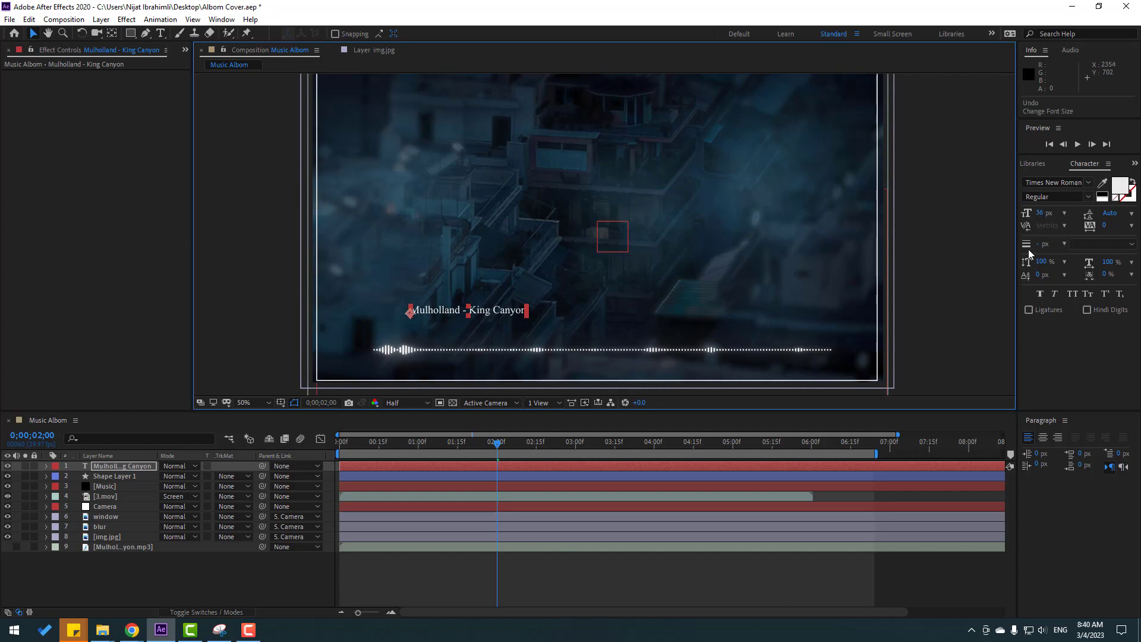
pyautogui.moveTo(1039, 220); pyautogui.dragTo(1045, 219)
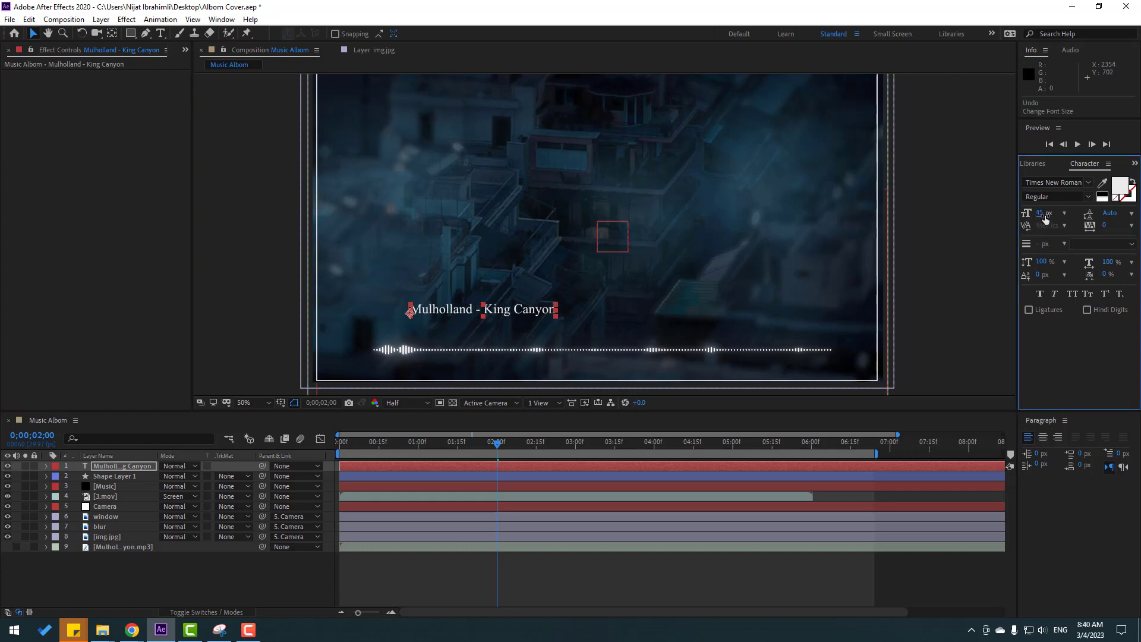
pyautogui.write('50')
pyautogui.press('Return')
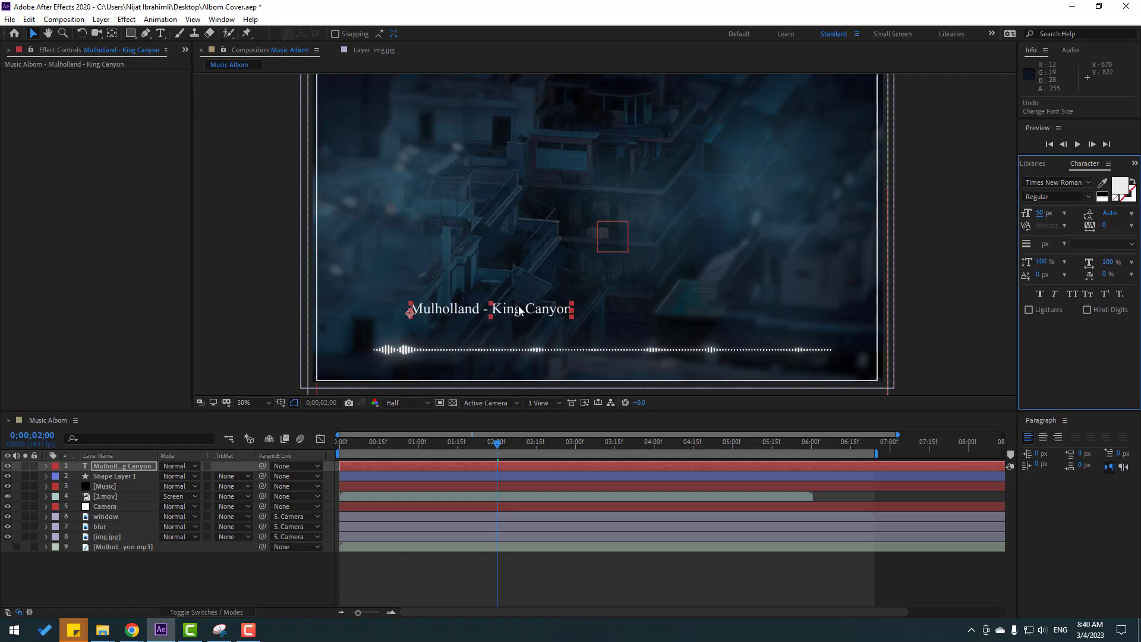
# Move the title close above the audio spectrum and centre its anchor point on the text.
pyautogui.click(544, 318)
pyautogui.moveTo(545, 318); pyautogui.dragTo(614, 331)
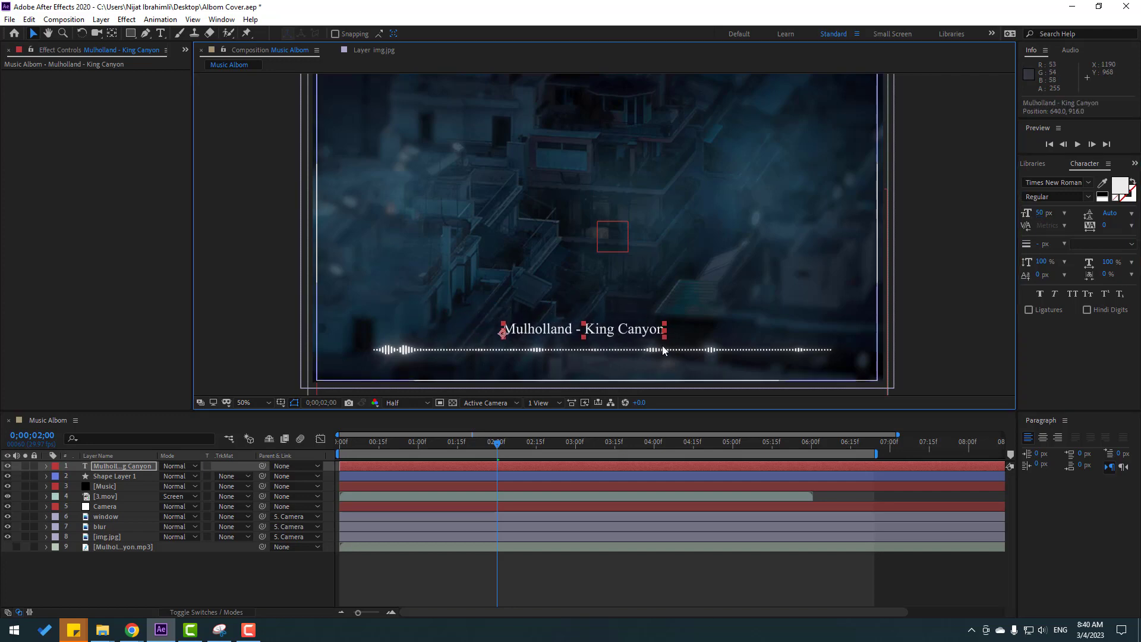
pyautogui.doubleClick(112, 36)
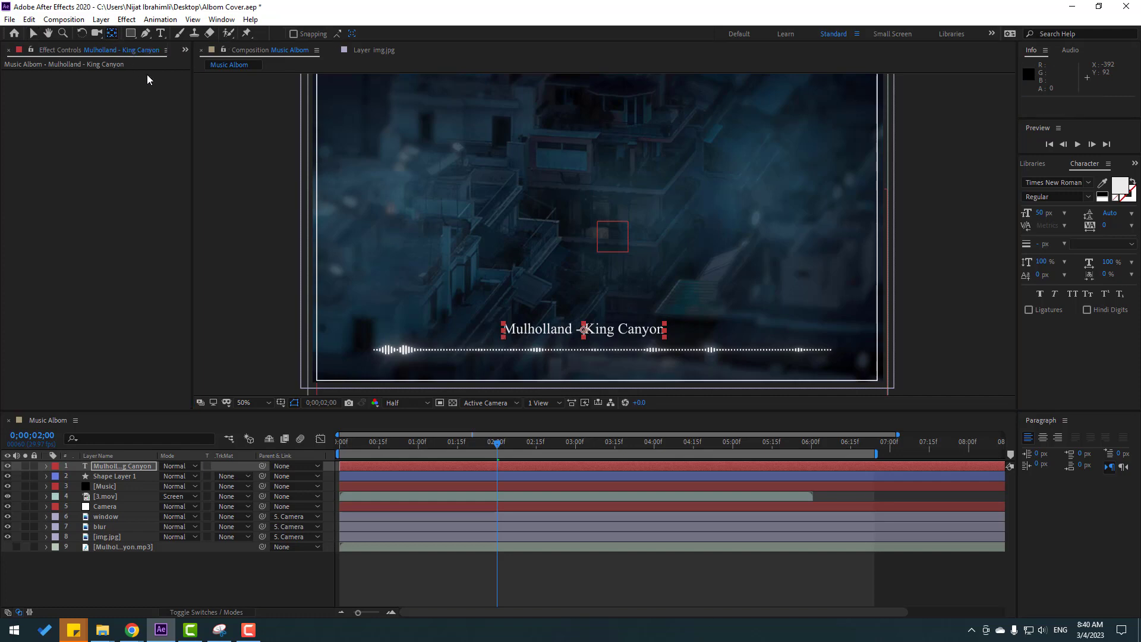
pyautogui.click(35, 34)
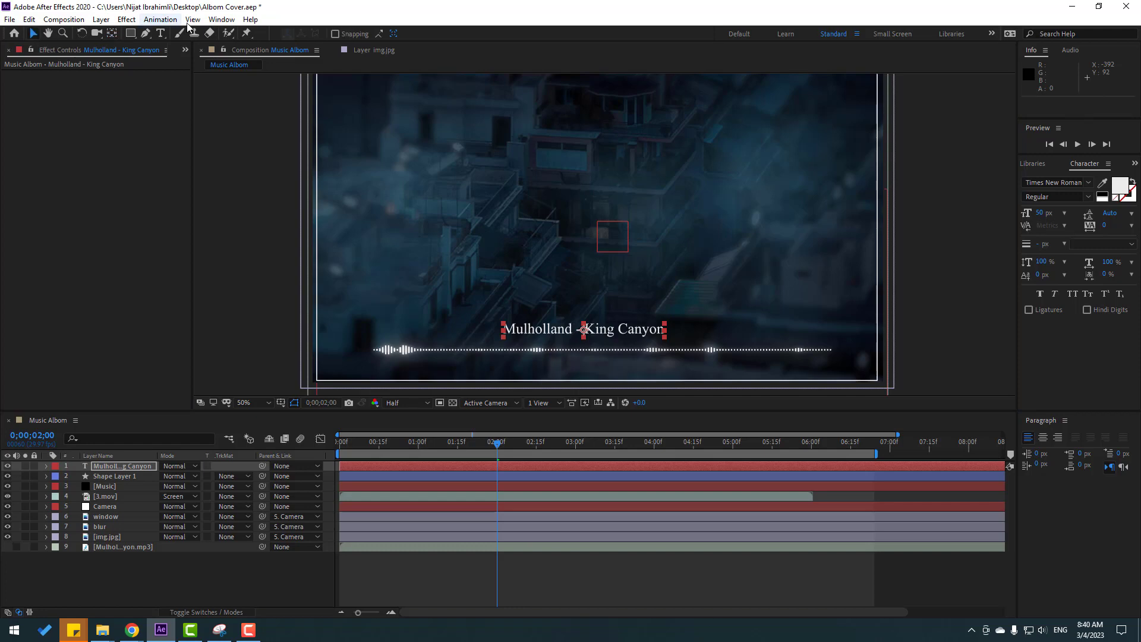
# Align the title to the composition's horizontal and vertical centre and move it straight down to just above the audio spectrum.
pyautogui.click(221, 20)
pyautogui.click(253, 97)
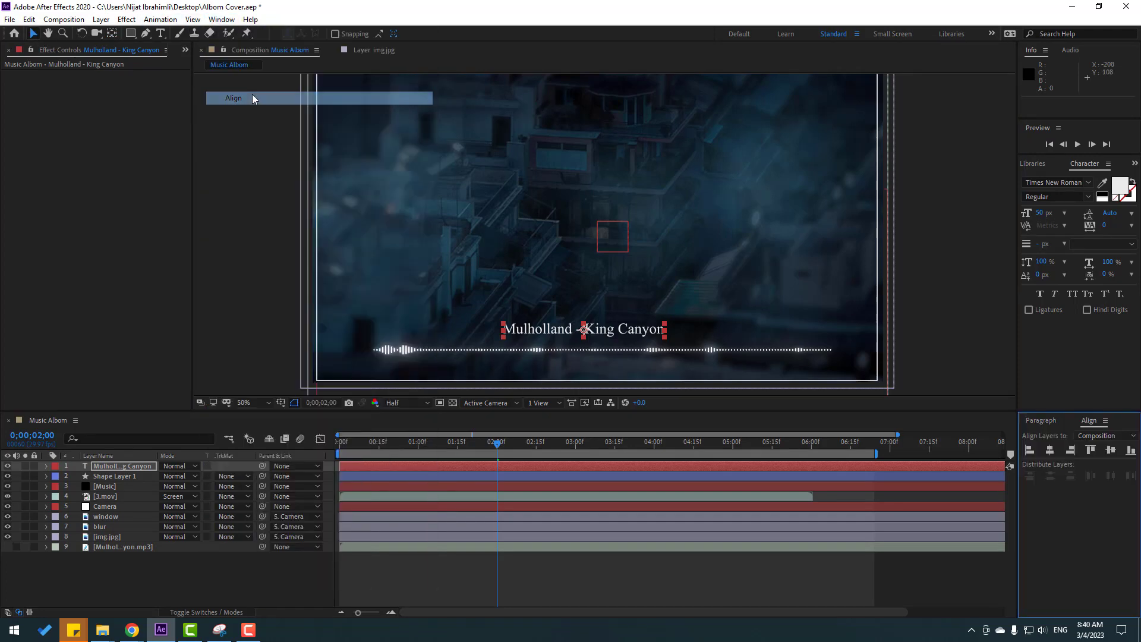
pyautogui.click(1050, 452)
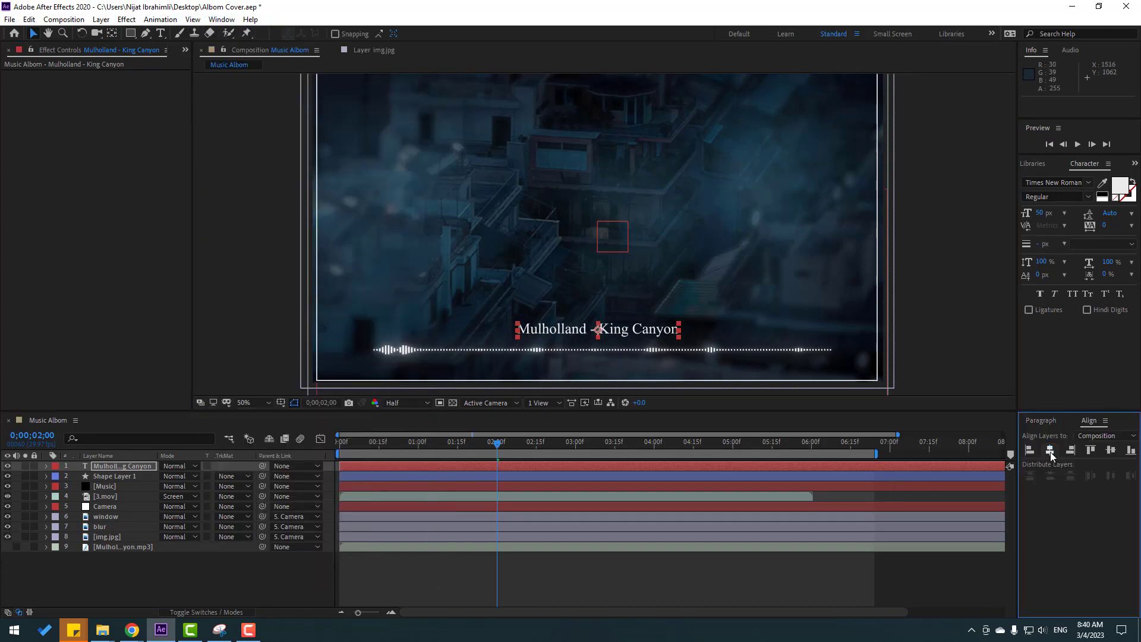
pyautogui.click(1113, 452)
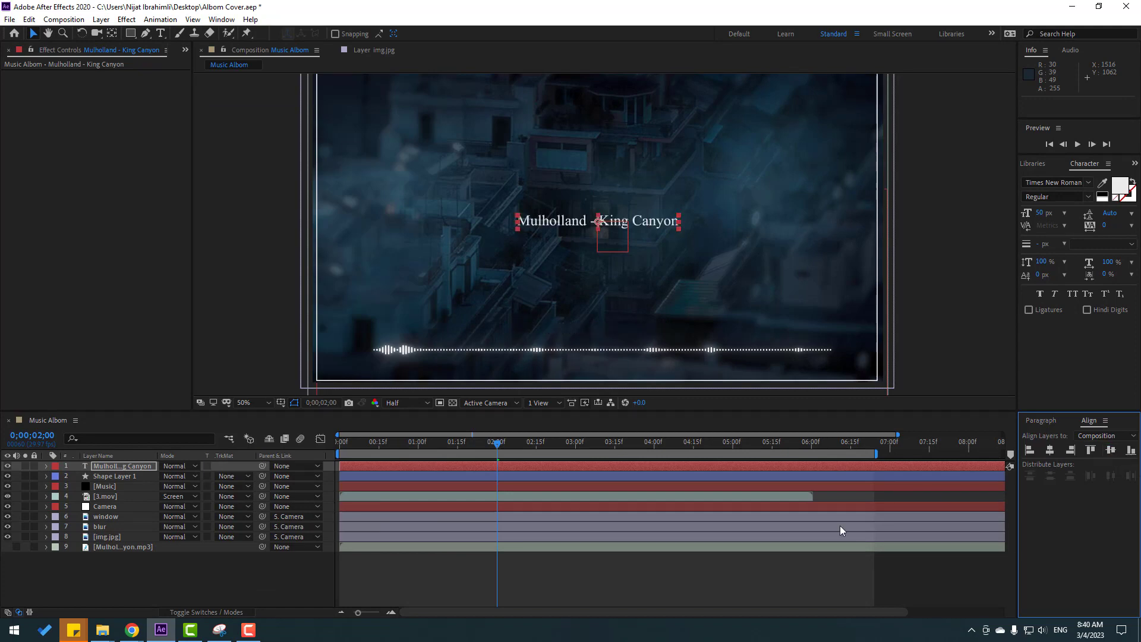
pyautogui.moveTo(619, 264); pyautogui.dragTo(621, 374)
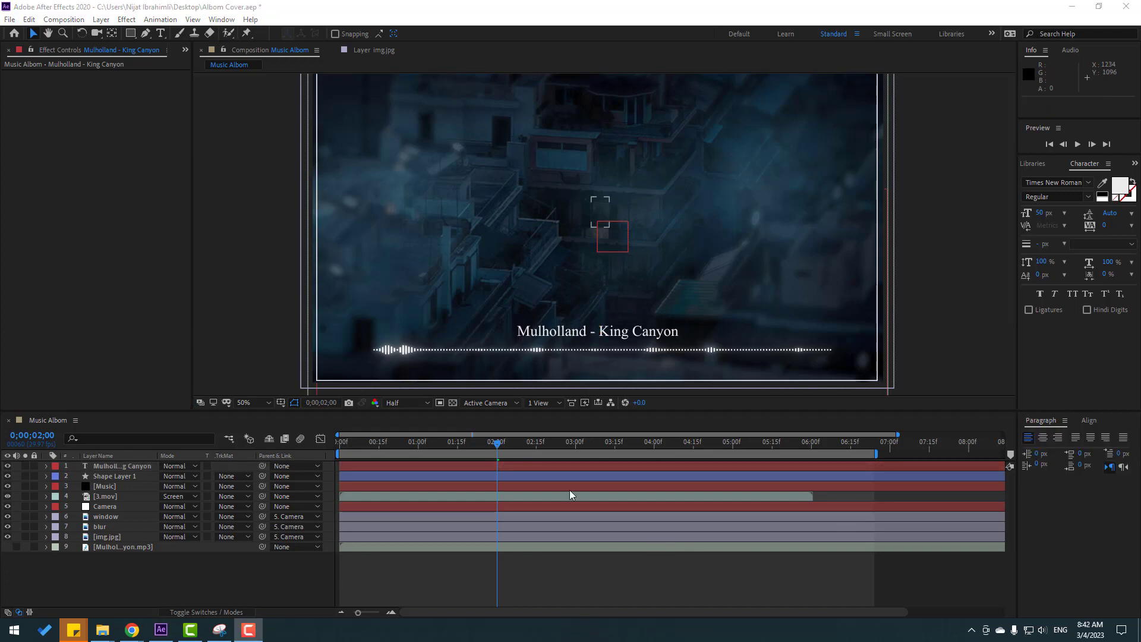
# Shorten the work area to end at 0;00;06;00 and preview the animation from the start with the whole frame in view.
pyautogui.moveTo(508, 447); pyautogui.dragTo(337, 447)
pyautogui.moveTo(878, 453); pyautogui.dragTo(825, 454)
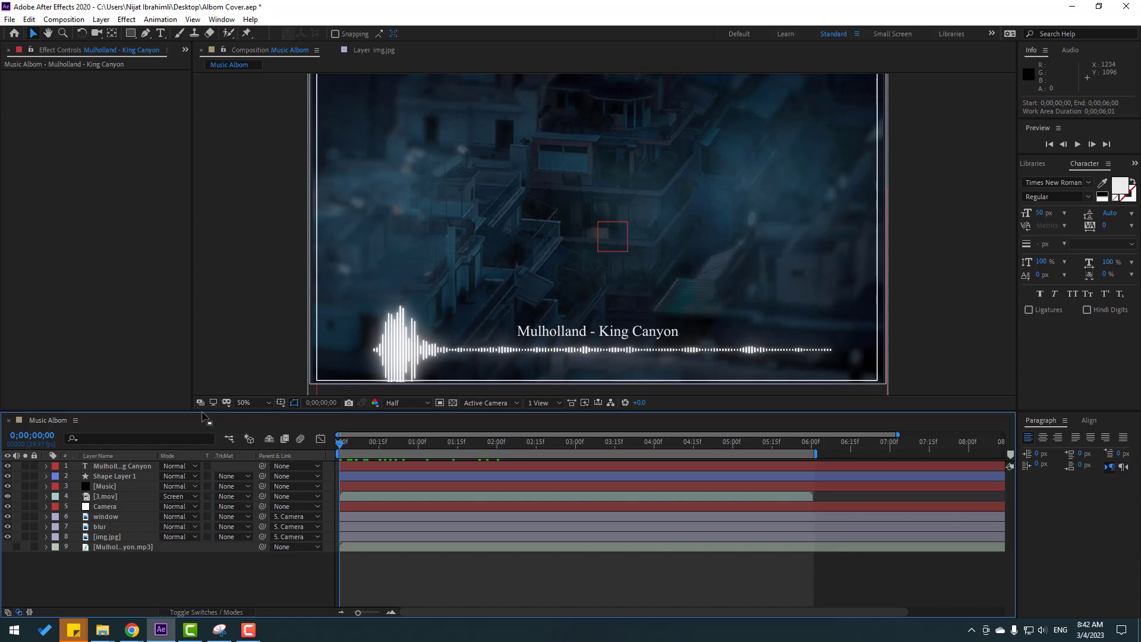
pyautogui.click(247, 403)
pyautogui.click(267, 208)
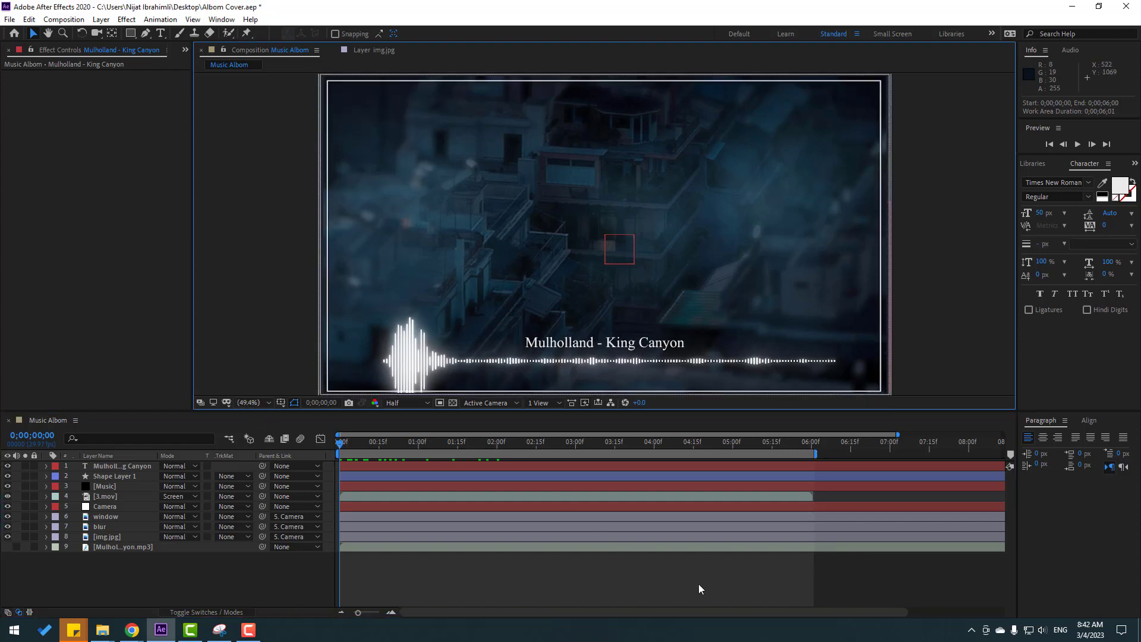
pyautogui.press('space')
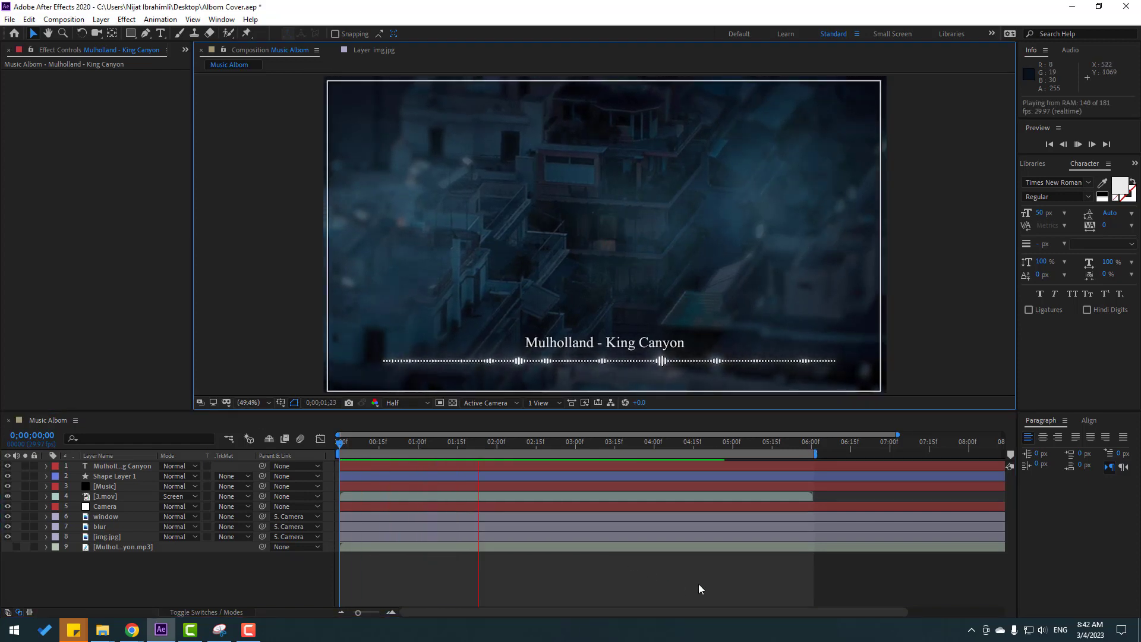